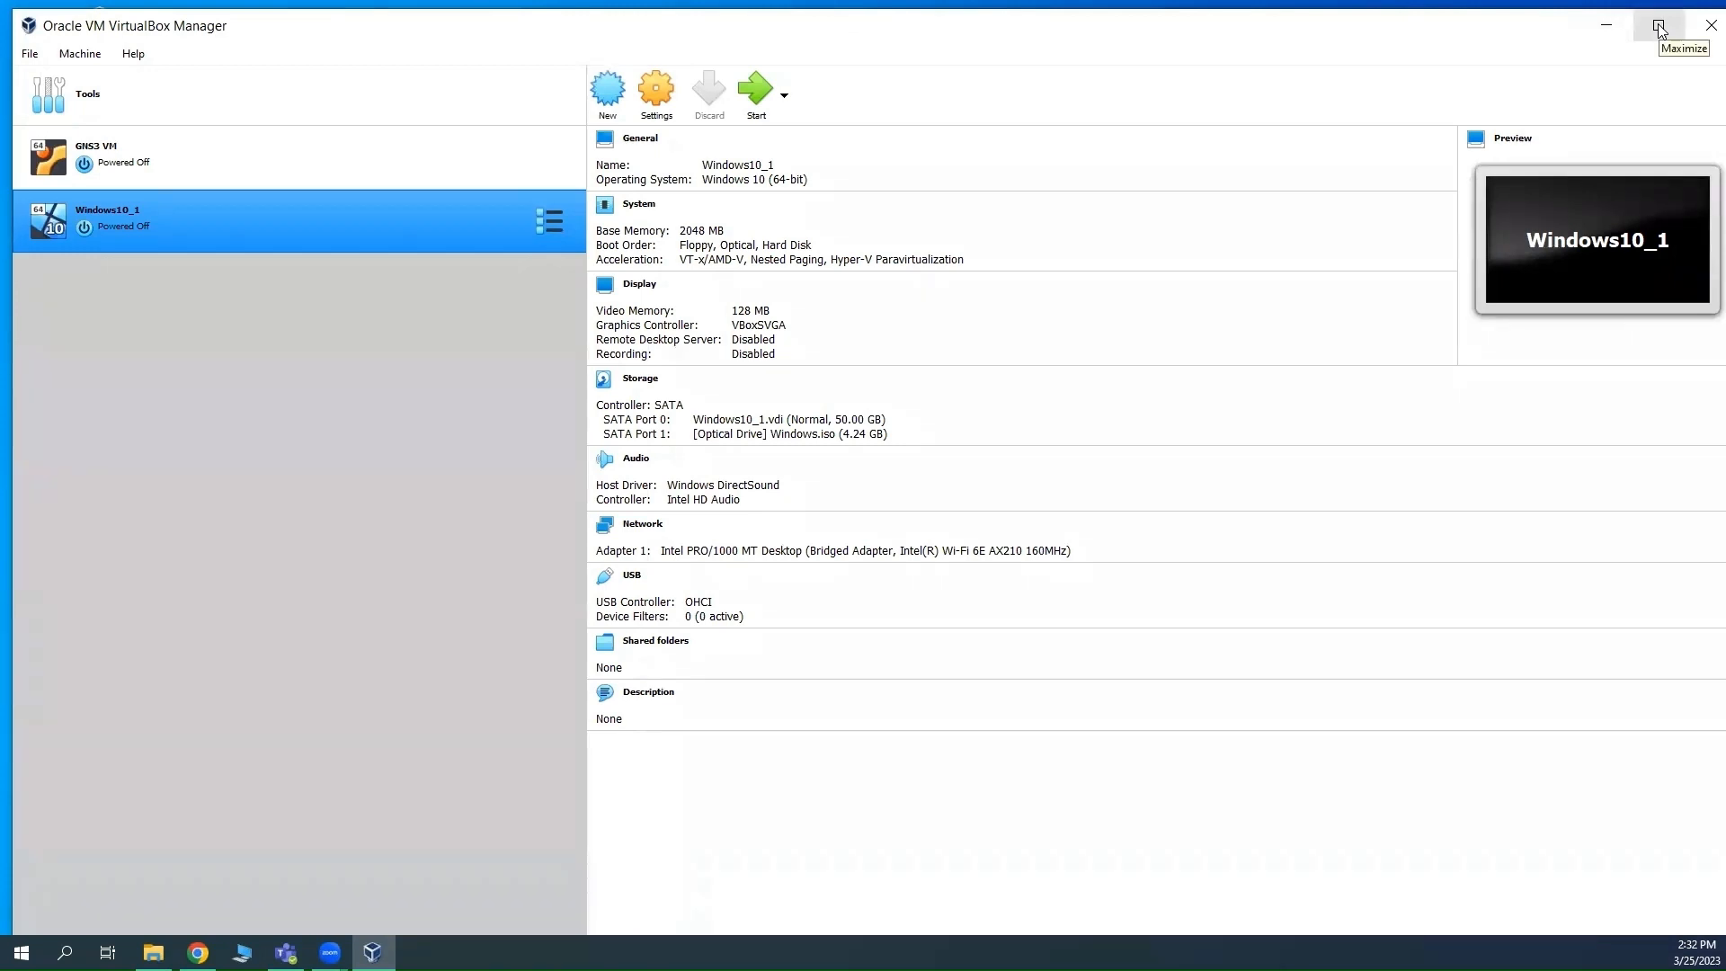
Maximize the virtual machine manager window
{"action": "left_click", "coordinate": [1658, 26]}
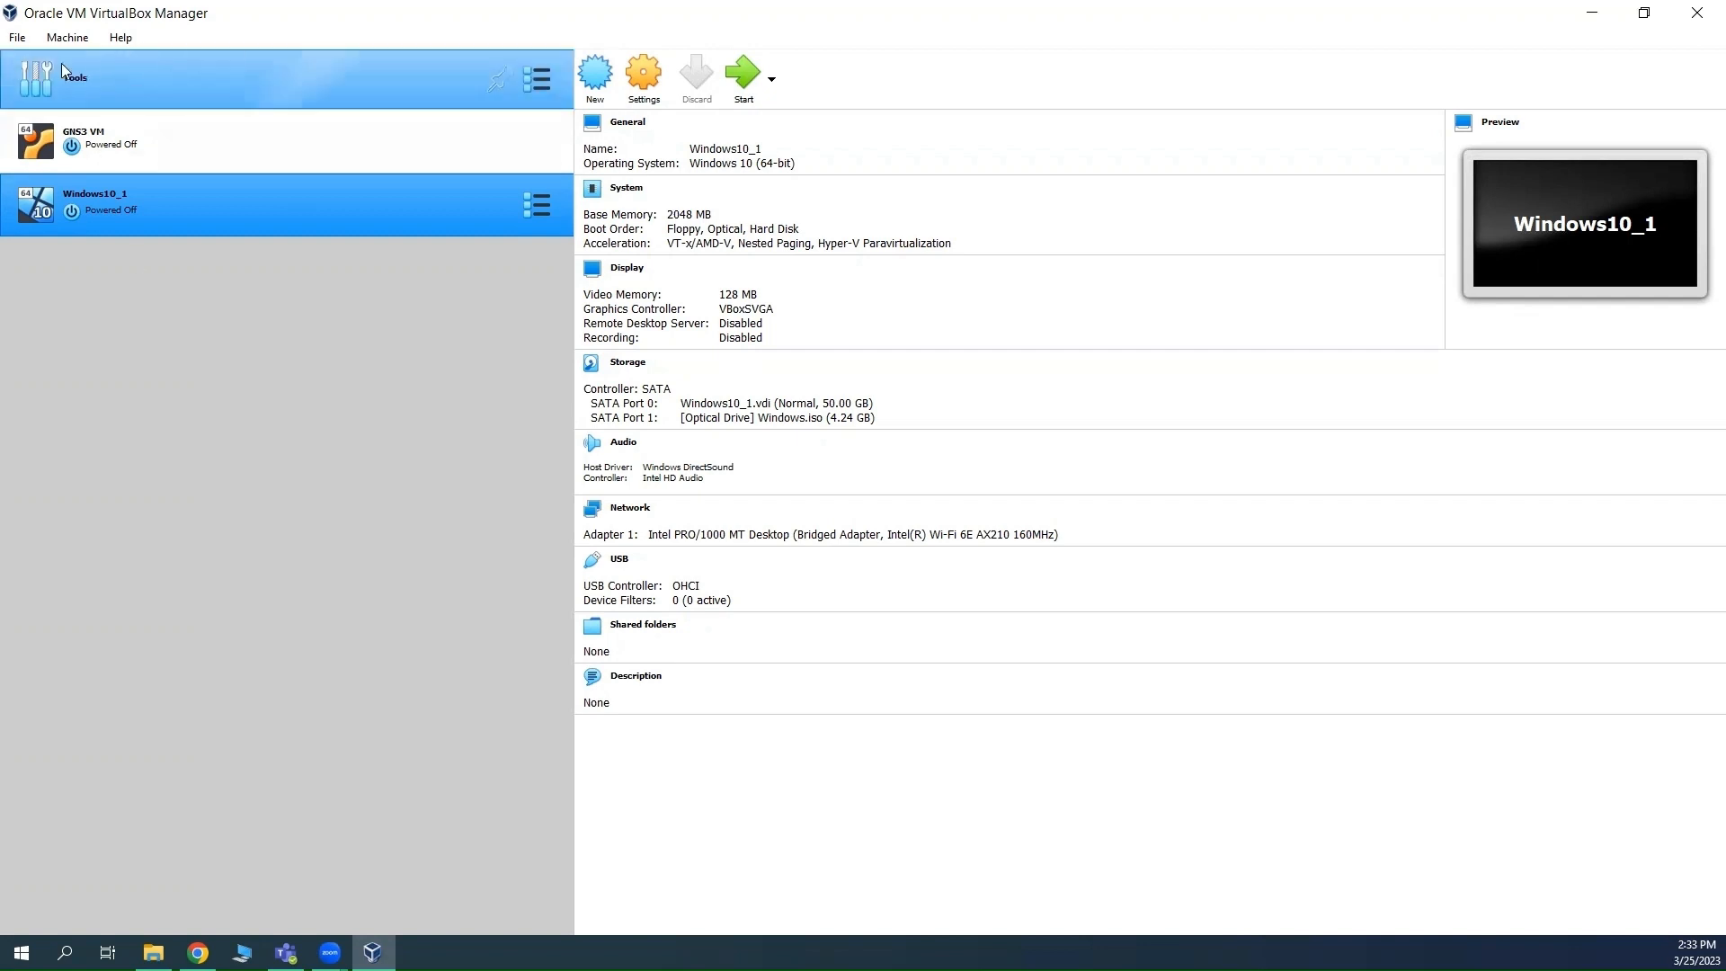
{"action": "left_click", "coordinate": [26, 40]}
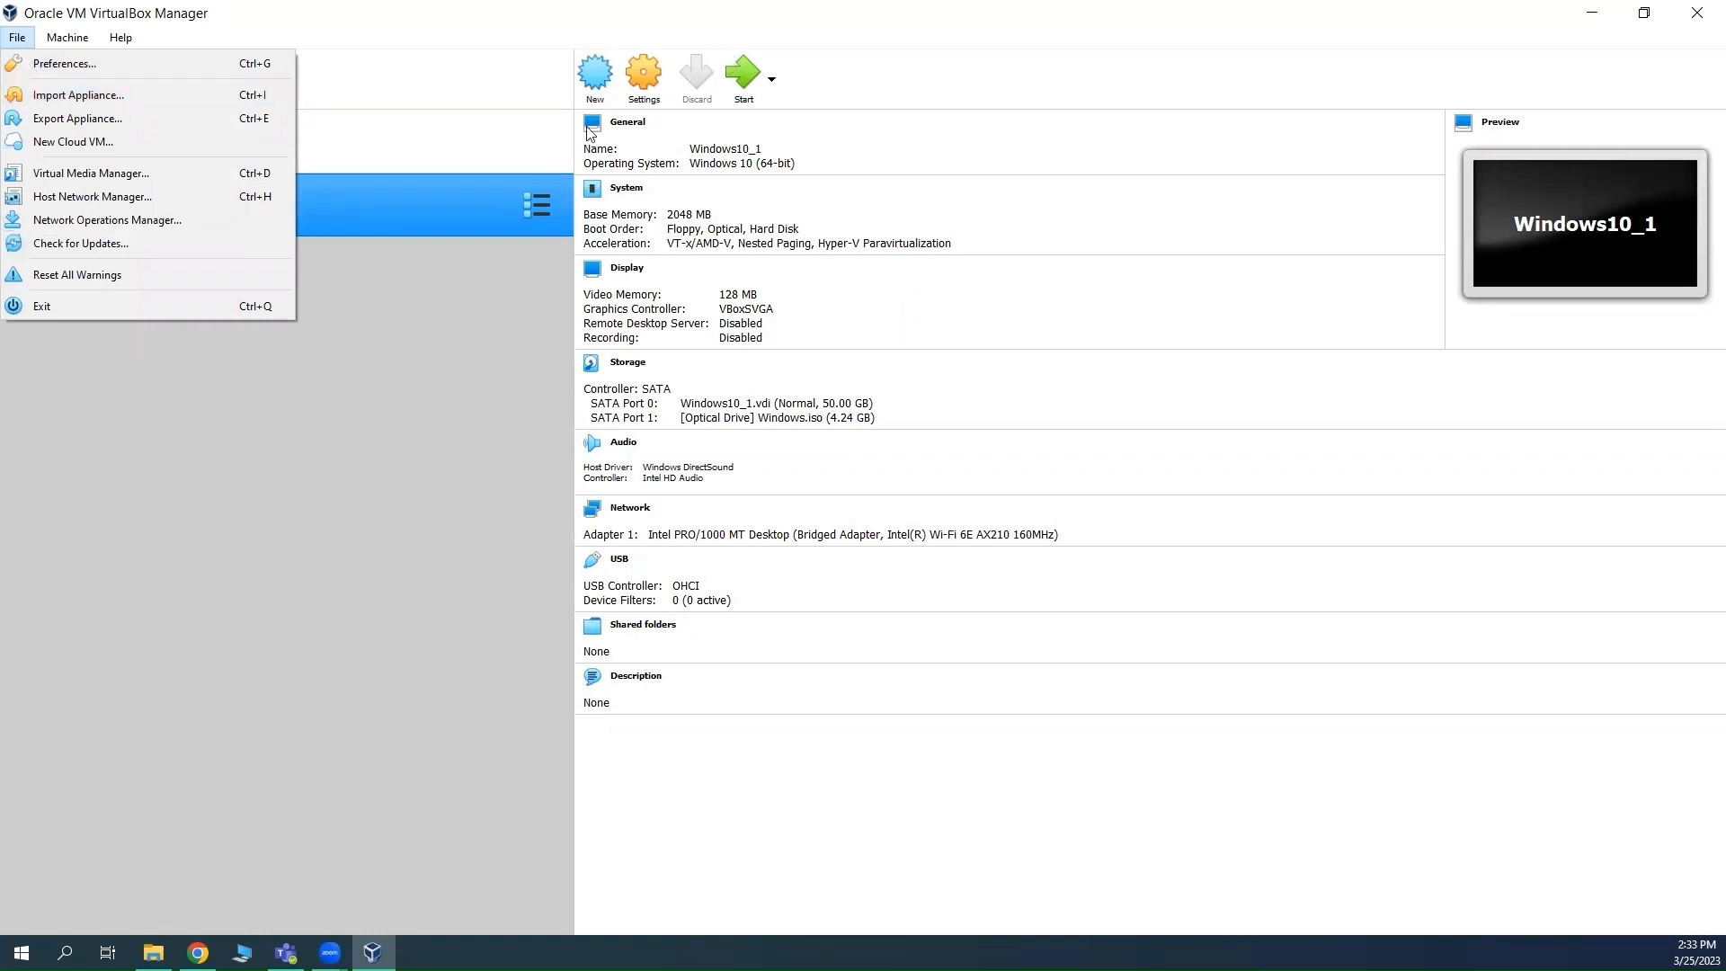
{"action": "left_click", "coordinate": [485, 392]}
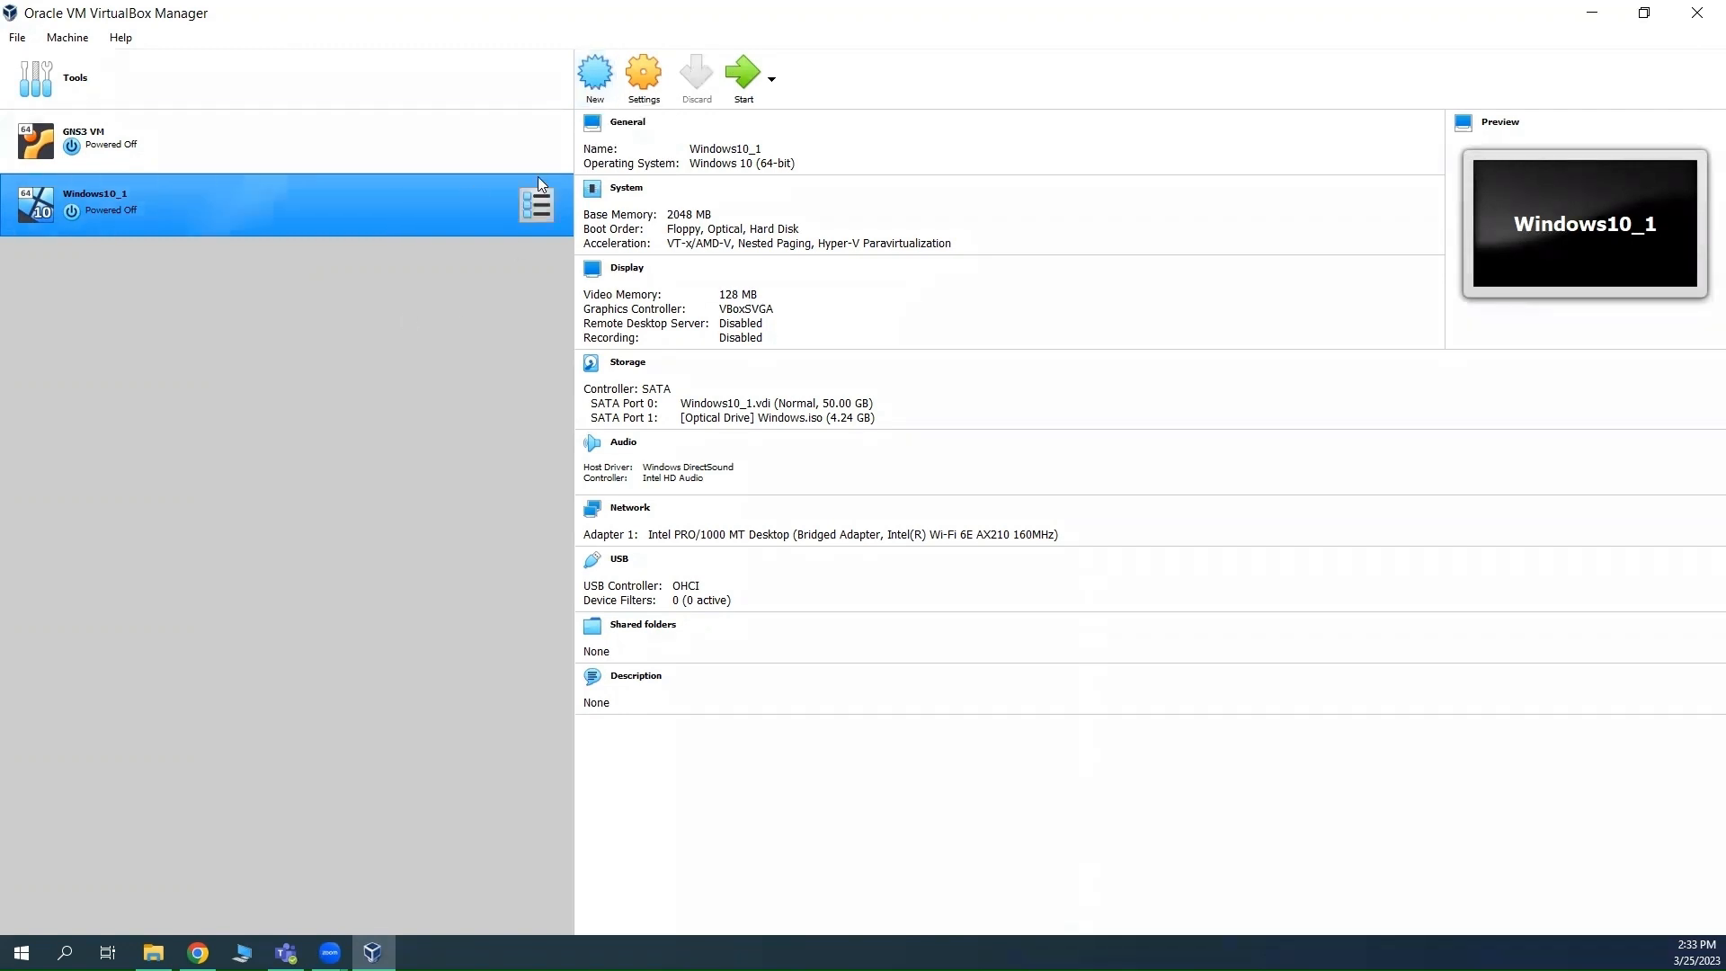
Start a new virtual machine named Windows10_2 with type Microsoft Windows and version Windows 10 (64-bit)
{"action": "left_click", "coordinate": [600, 74]}
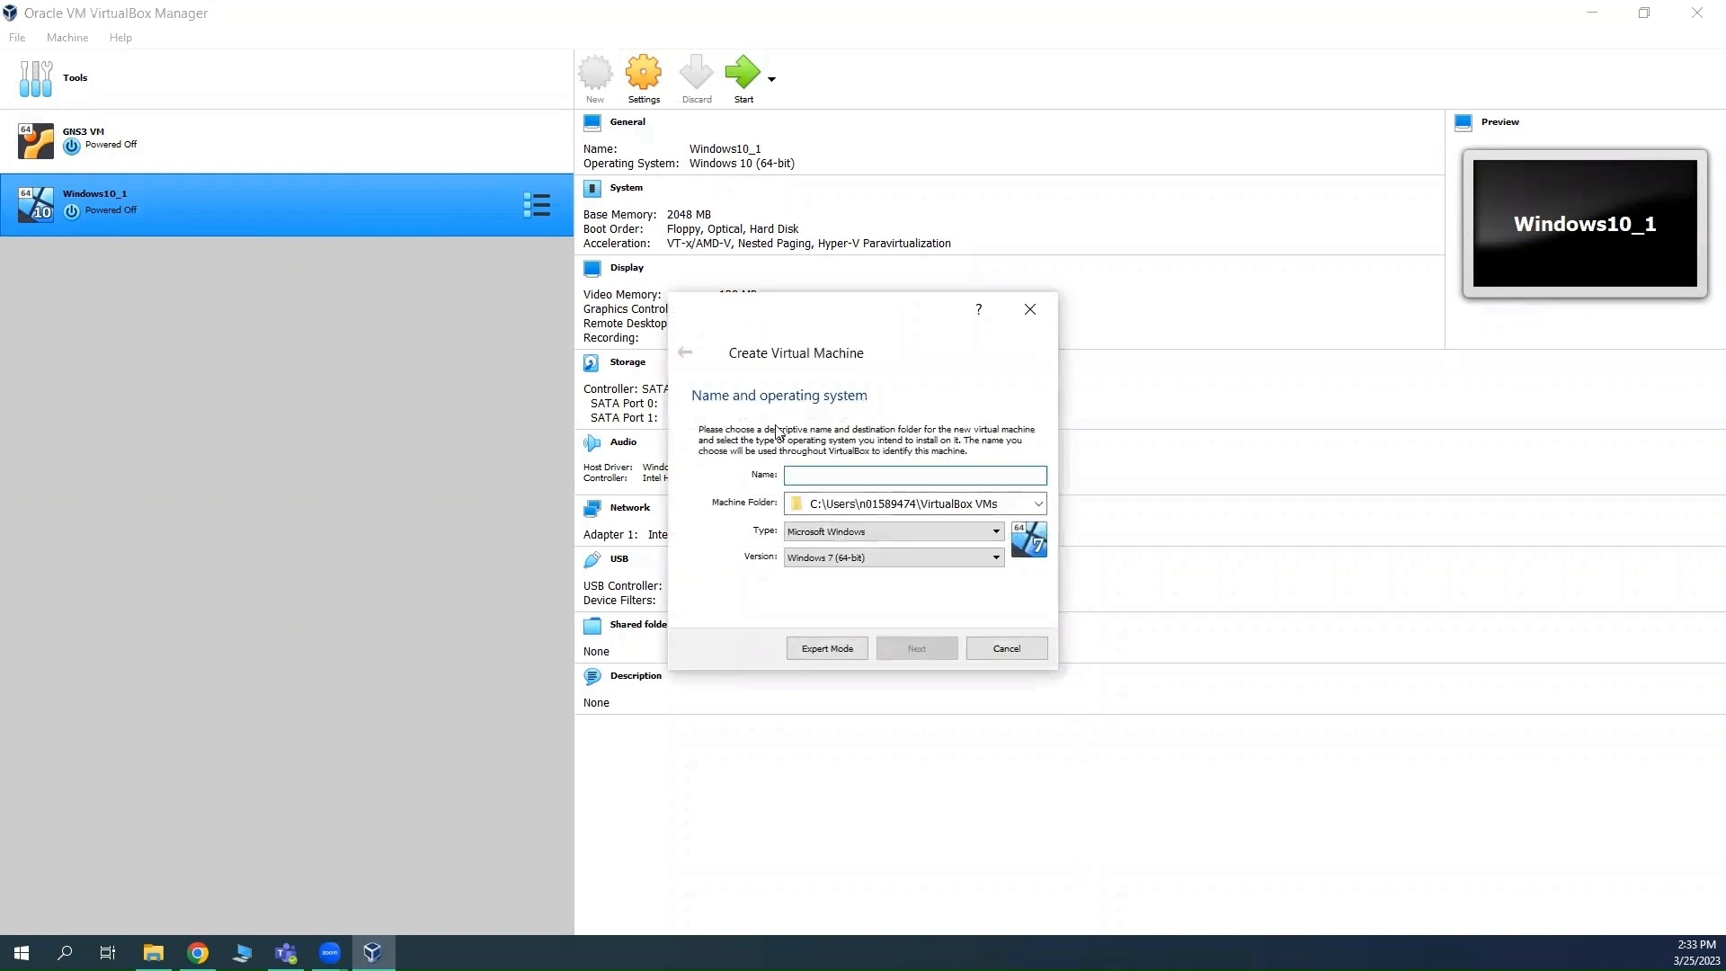
{"action": "left_click", "coordinate": [808, 475]}
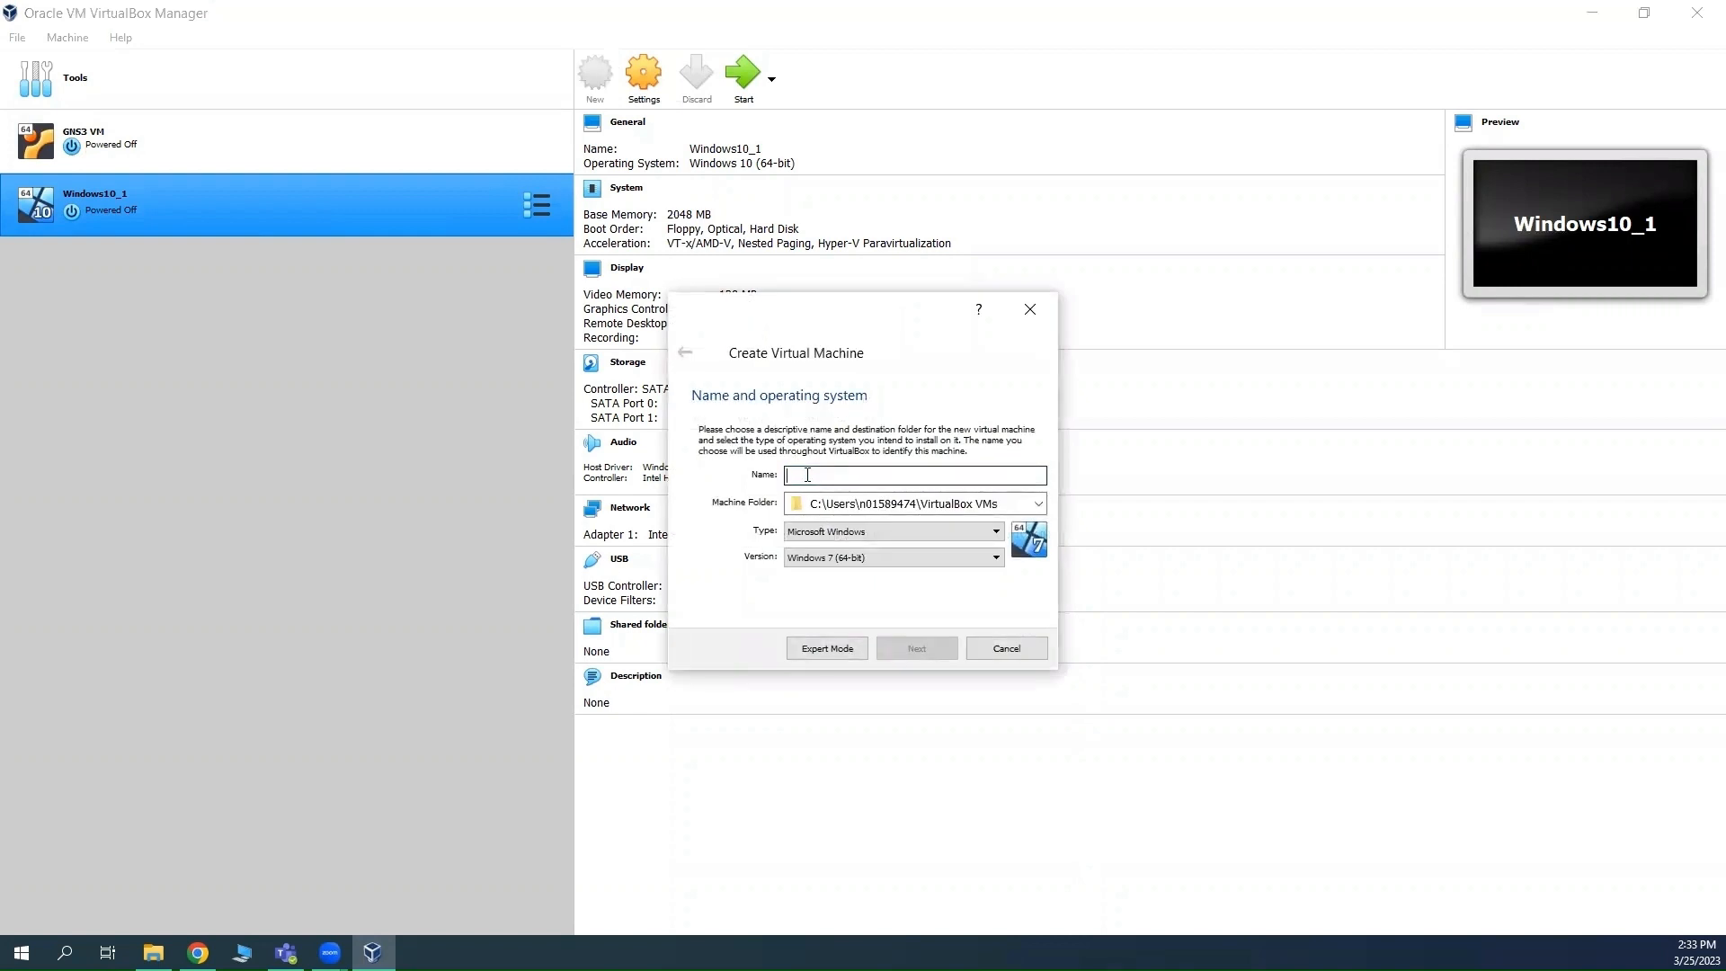
{"action": "type", "text": "Windo"}
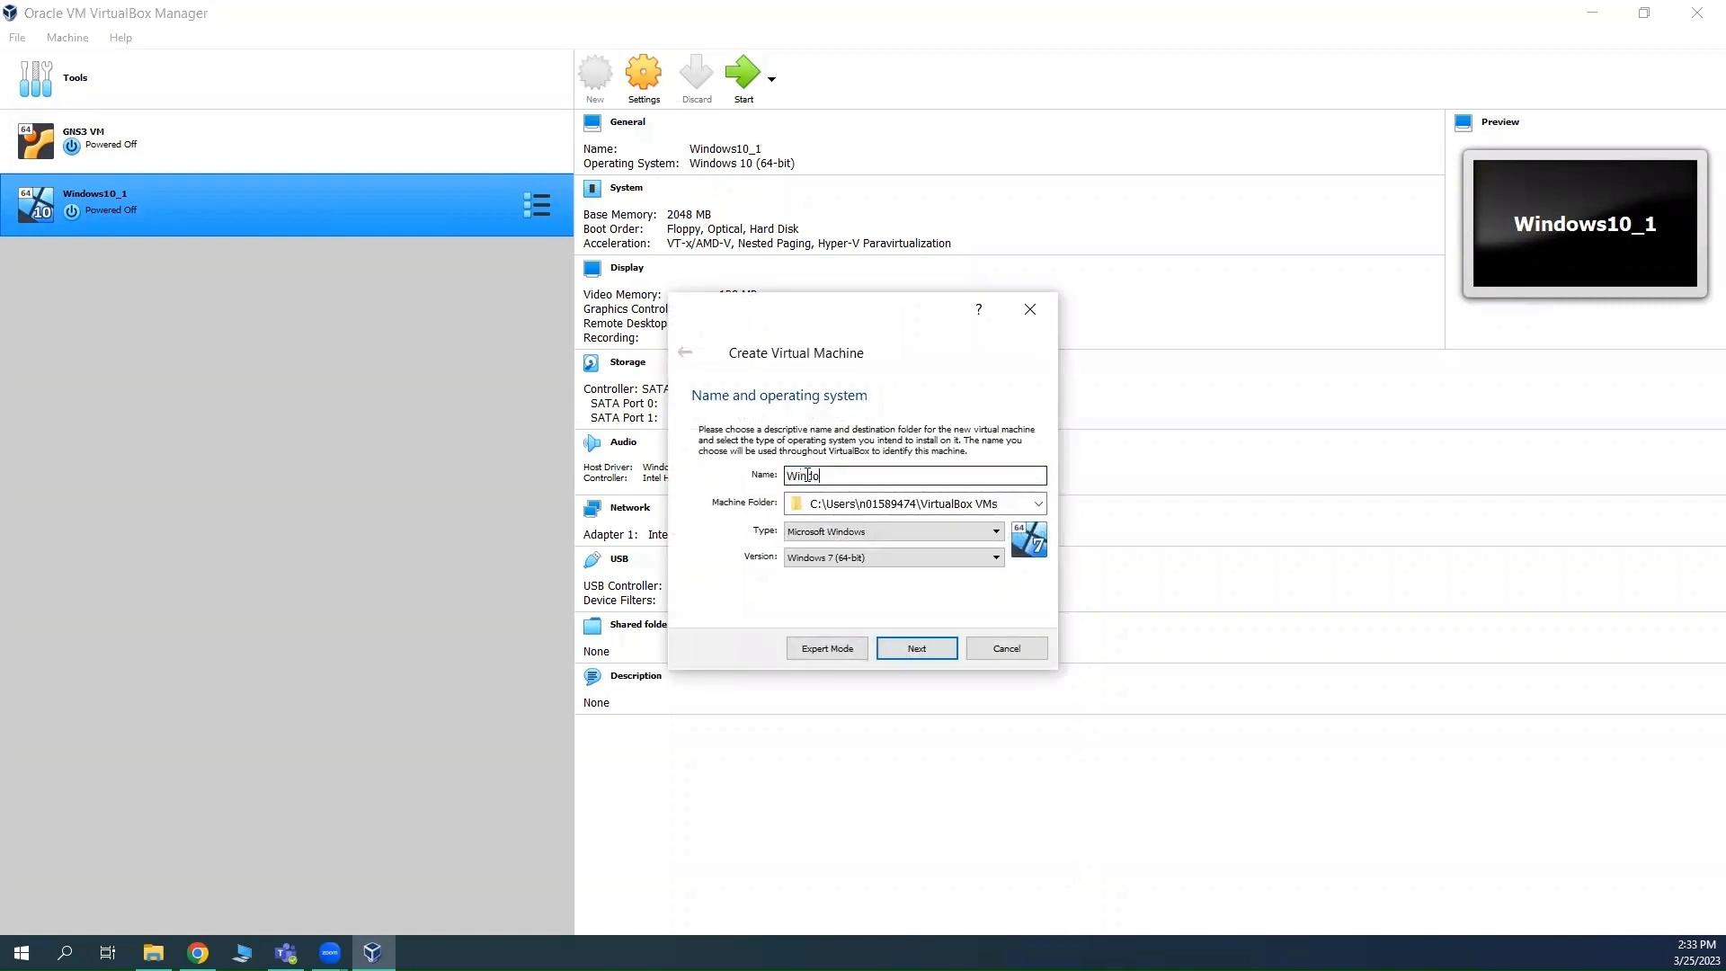
{"action": "type", "text": "ws10_2"}
{"action": "left_click", "coordinate": [996, 559]}
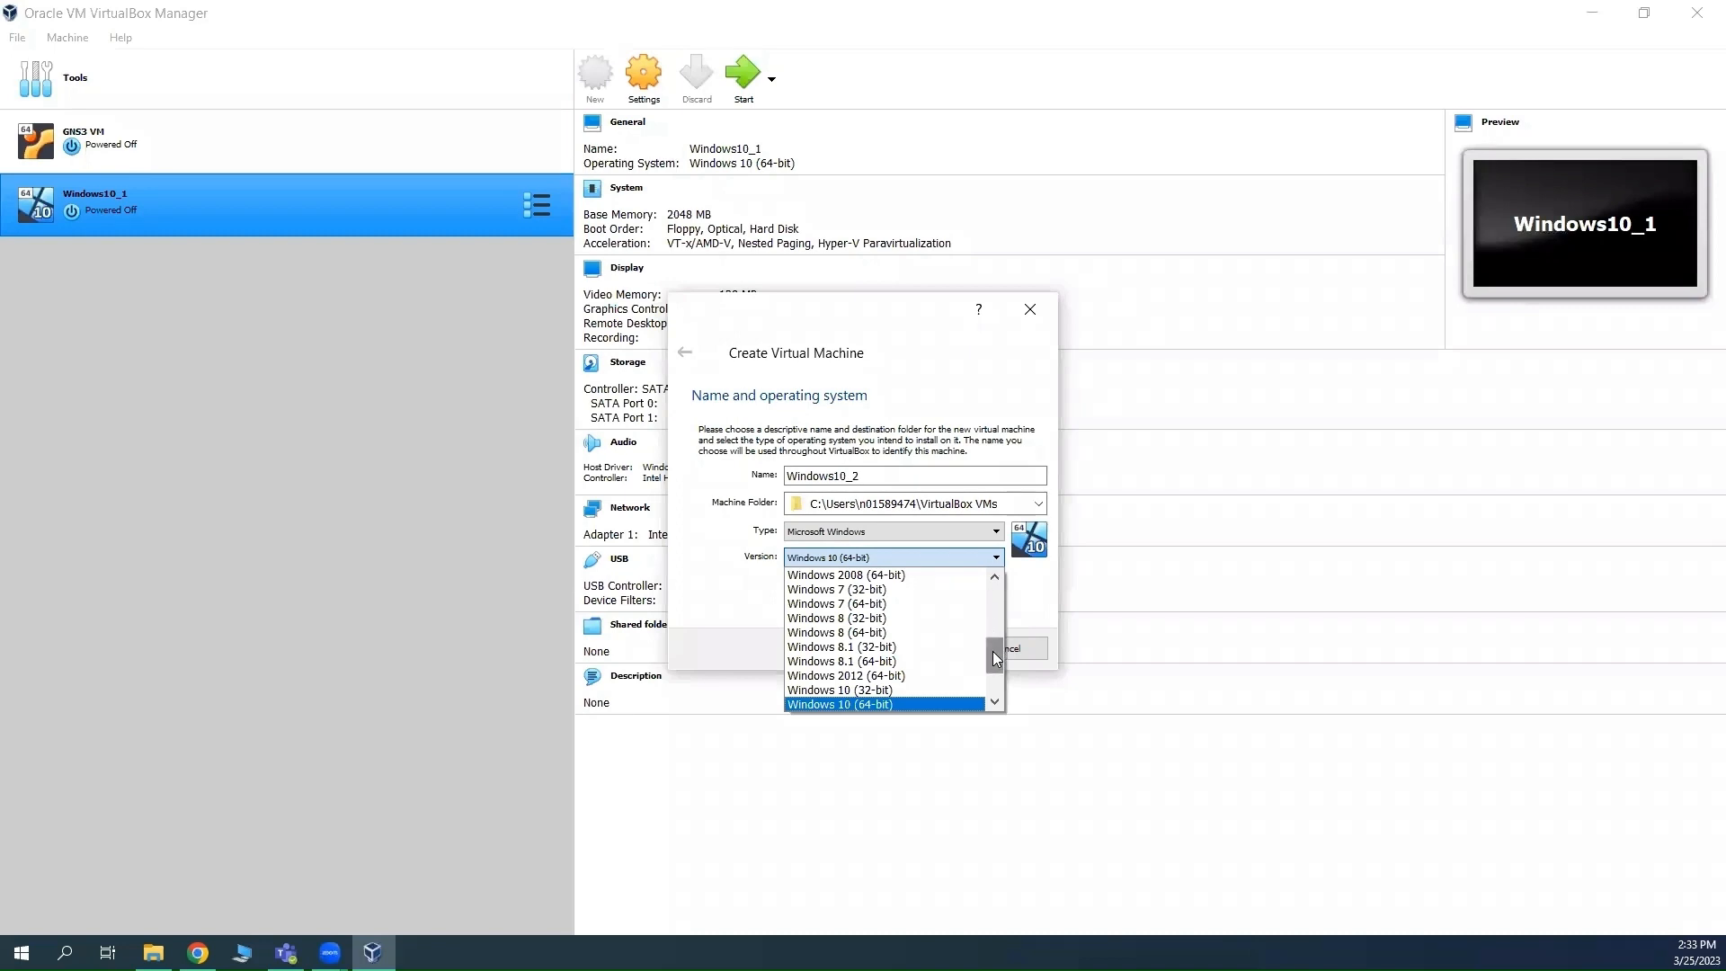
{"action": "mouse_move", "coordinate": [995, 659]}
{"action": "left_mouse_down"}
{"action": "mouse_move", "coordinate": [991, 561]}
{"action": "mouse_move", "coordinate": [998, 681]}
{"action": "left_mouse_up"}
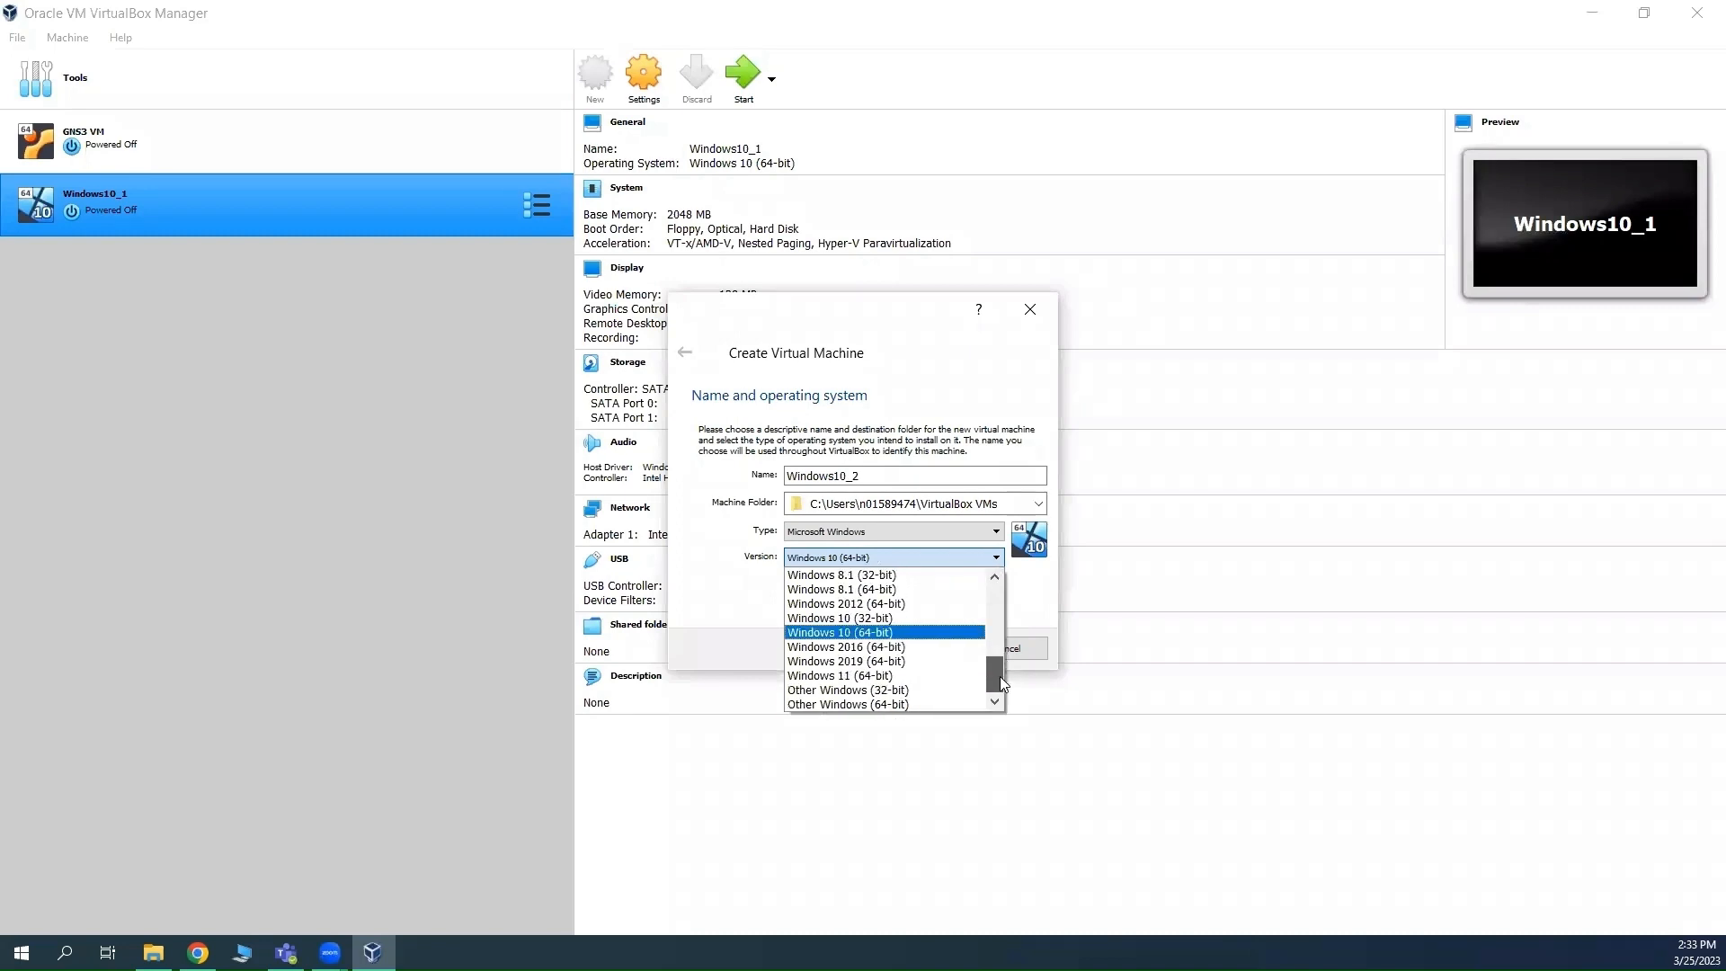
{"action": "left_click", "coordinate": [700, 542]}
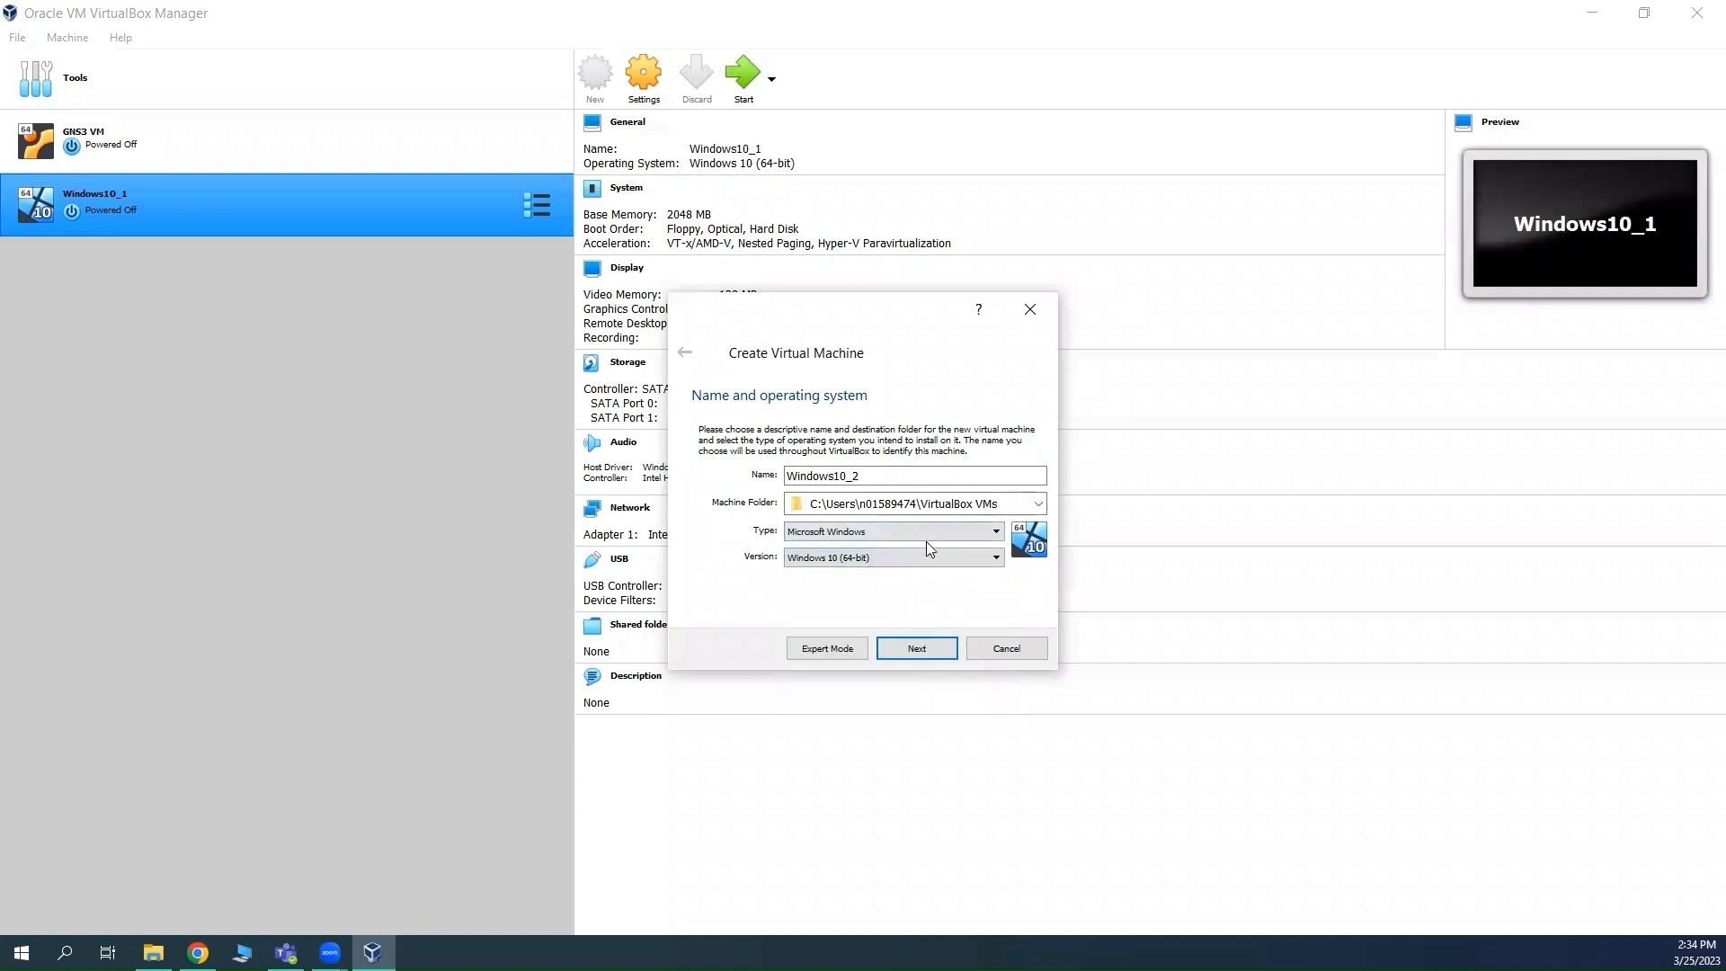
{"action": "left_click", "coordinate": [931, 648]}
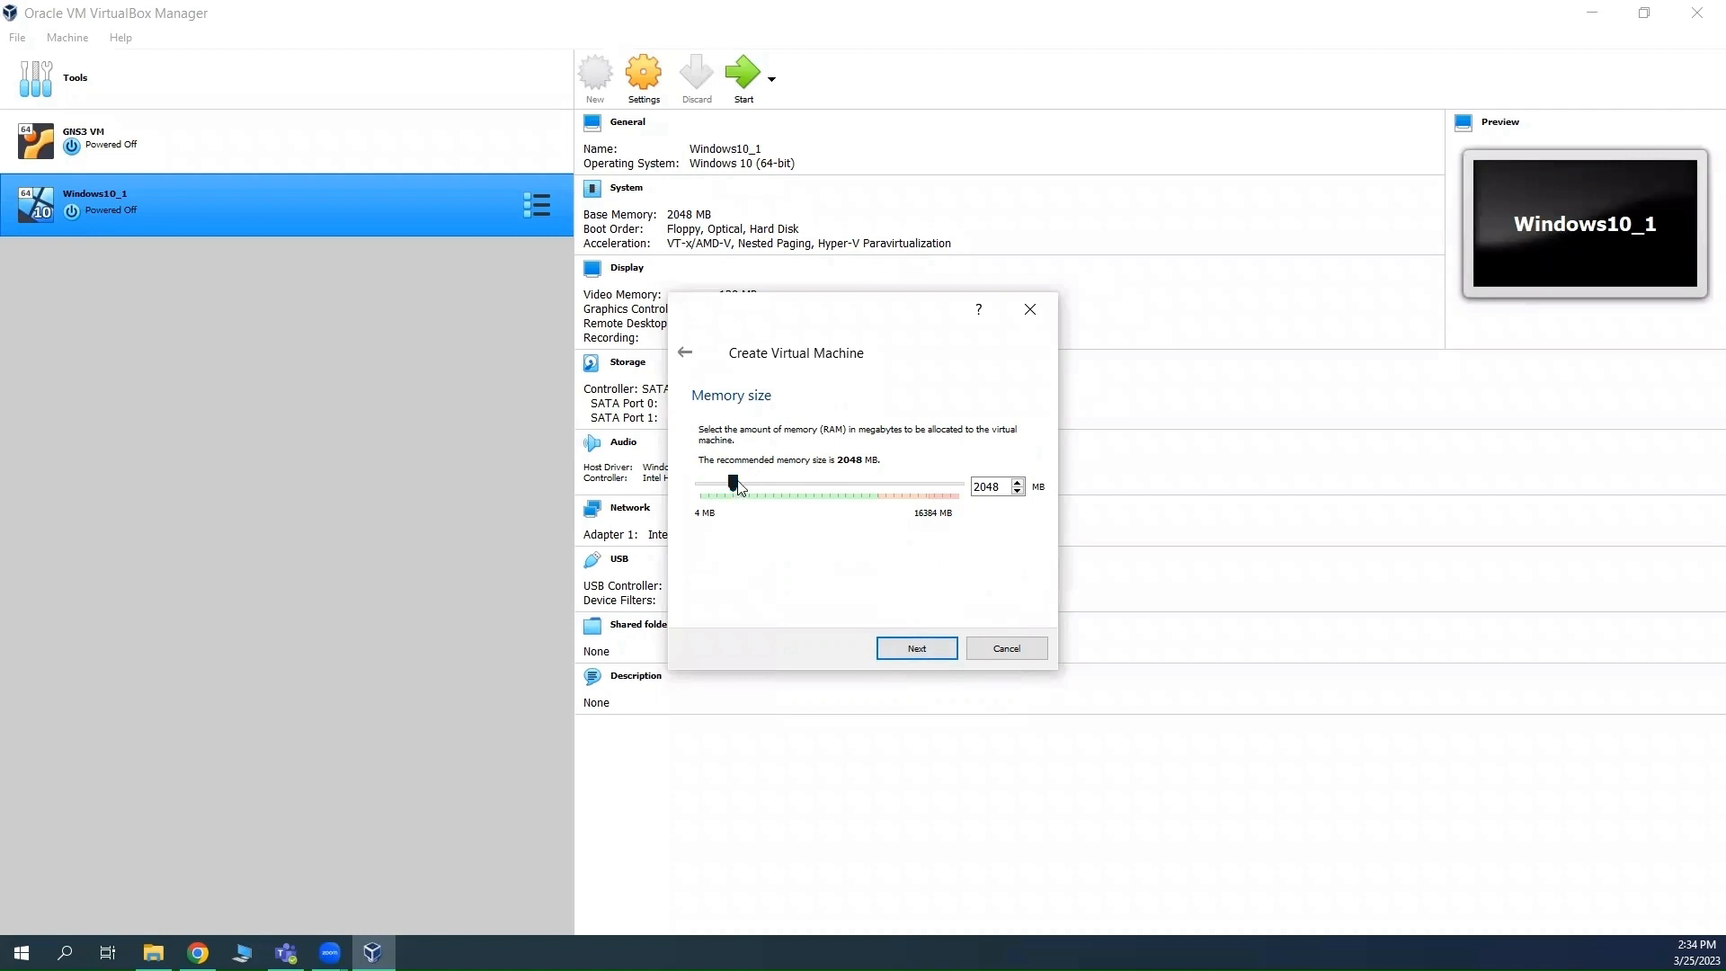
Accept a memory size of 2048 MB and choose to create a virtual hard disk now
{"action": "mouse_move", "coordinate": [738, 488]}
{"action": "left_mouse_down"}
{"action": "mouse_move", "coordinate": [789, 490]}
{"action": "mouse_move", "coordinate": [734, 488]}
{"action": "left_mouse_up"}
{"action": "left_click", "coordinate": [917, 649]}
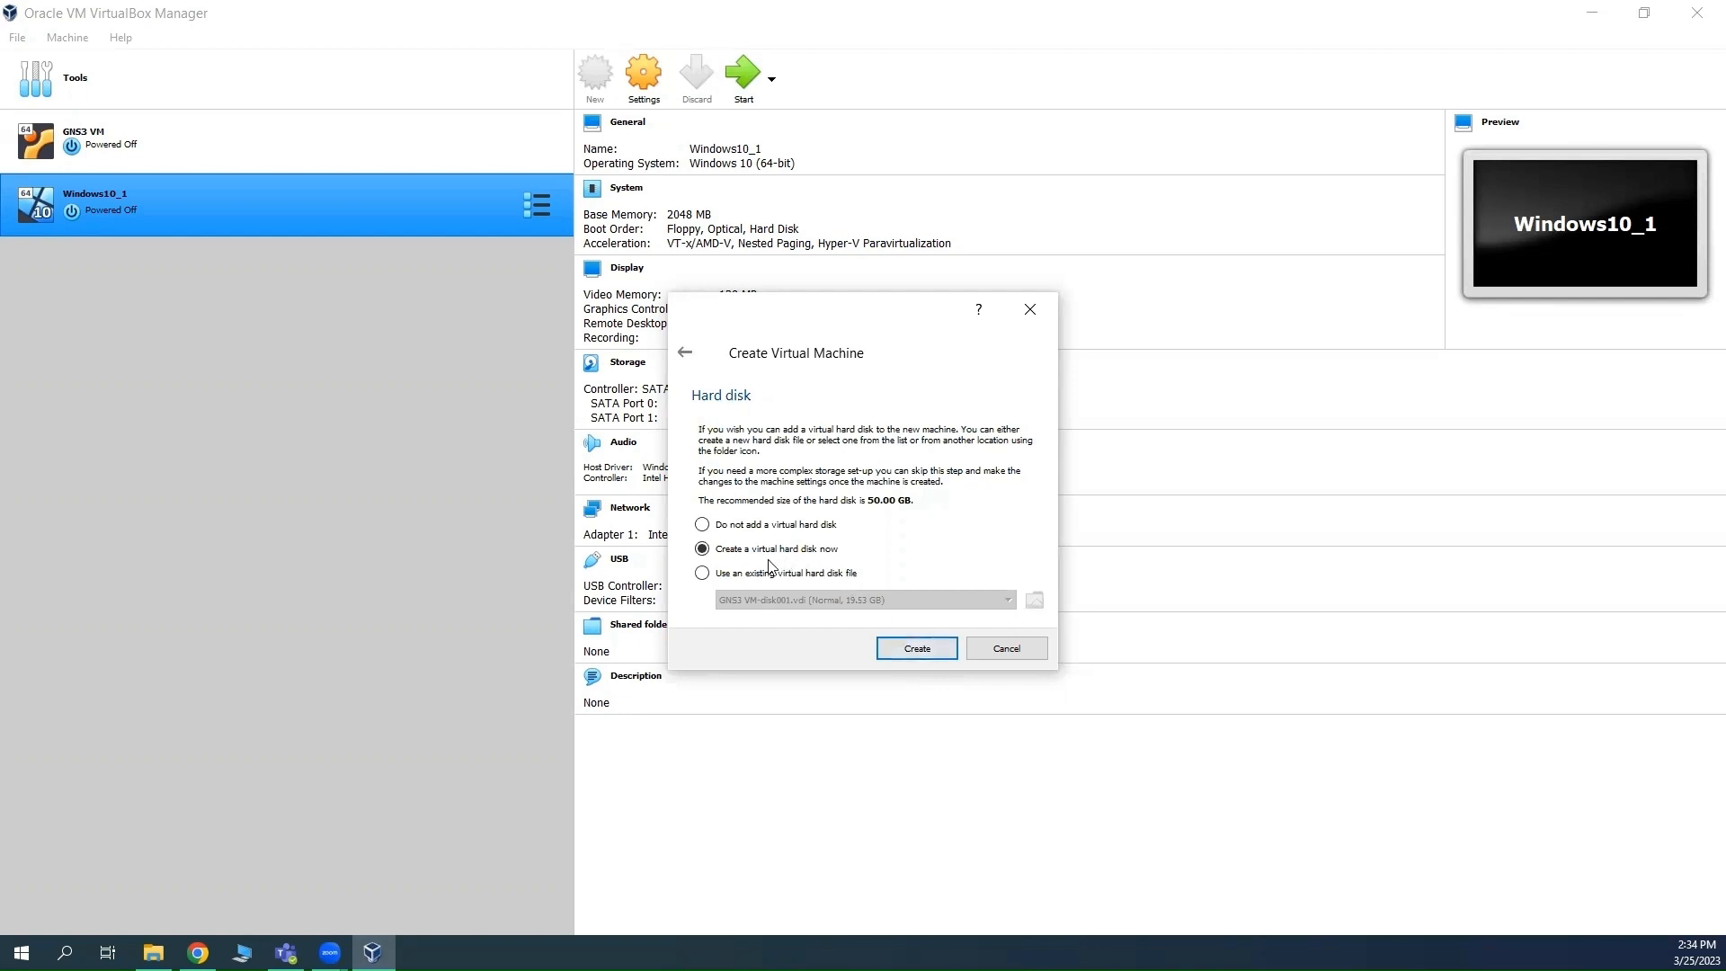
{"action": "left_click", "coordinate": [916, 651]}
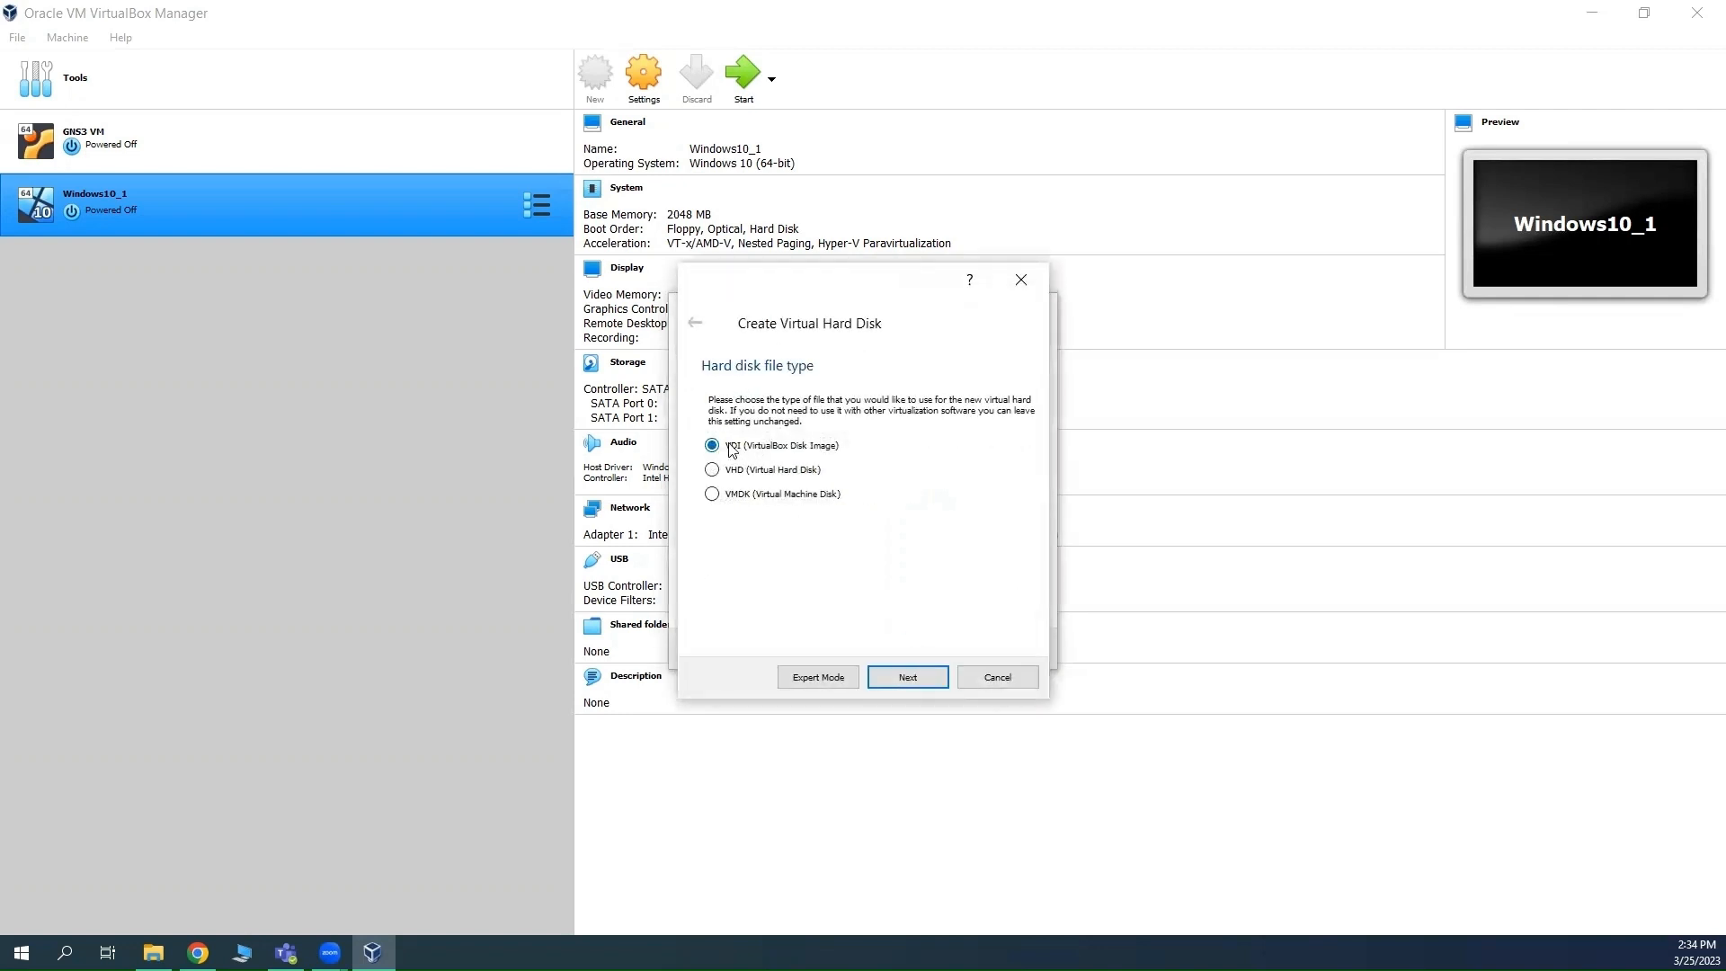
Set the hard disk file type to VDI (VirtualBox Disk Image) with dynamically allocated storage
{"action": "left_click", "coordinate": [729, 445]}
{"action": "left_click", "coordinate": [921, 686]}
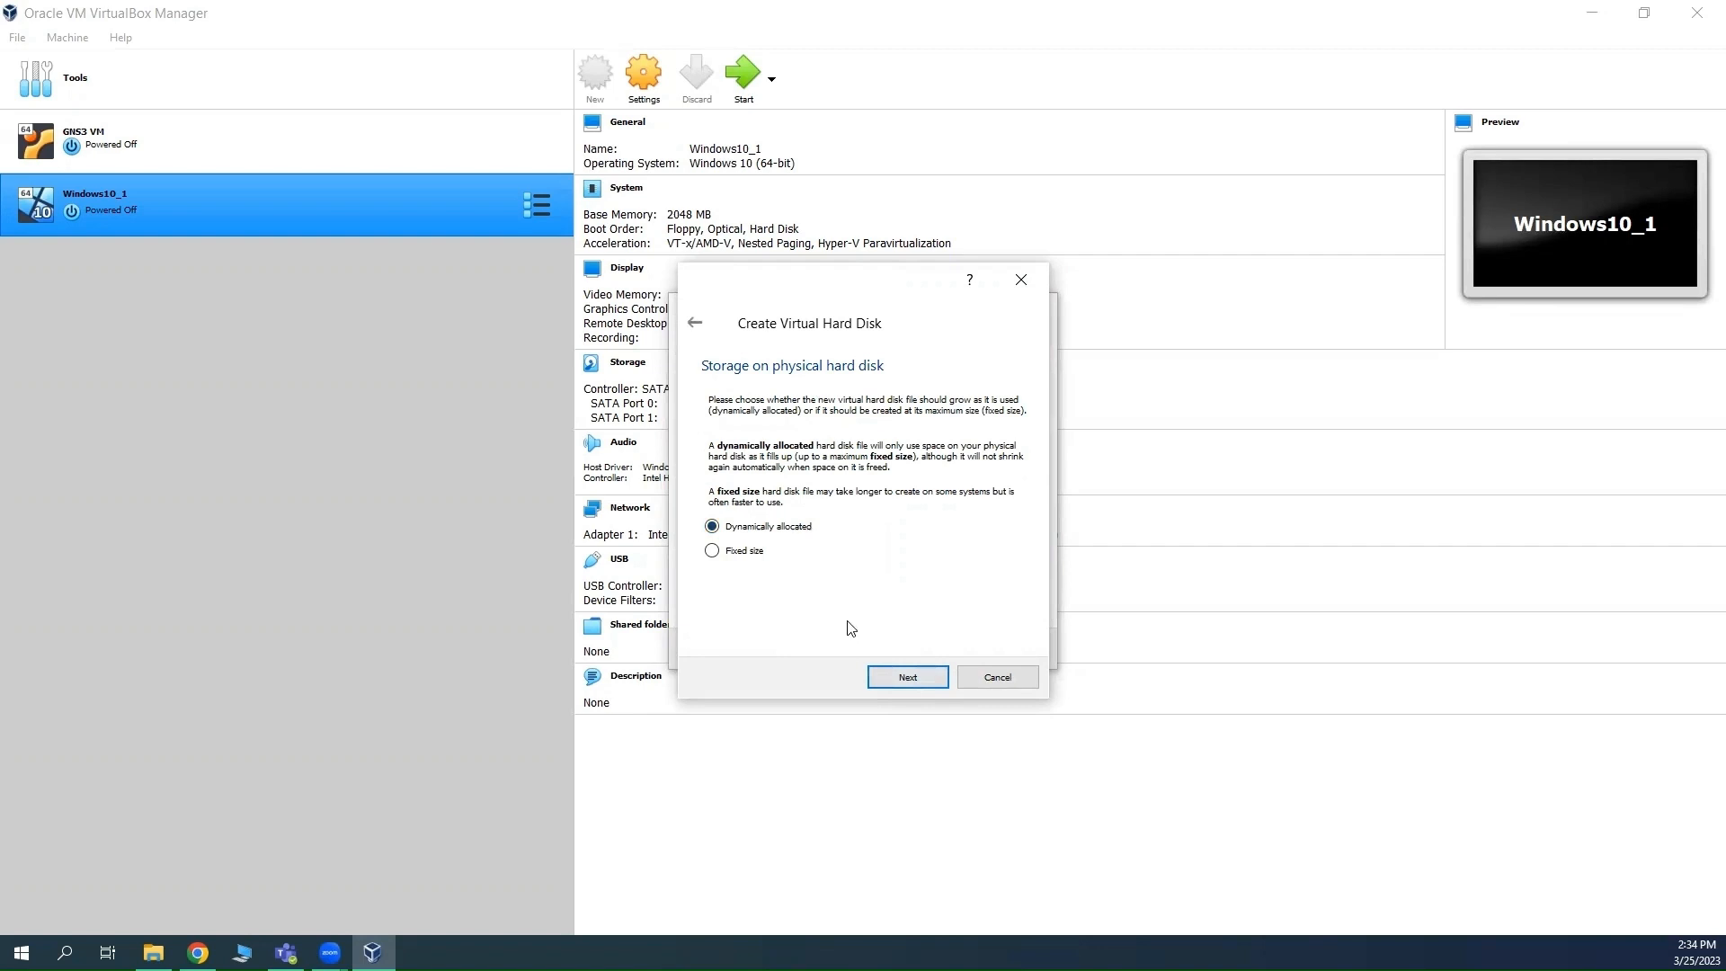
{"action": "left_click", "coordinate": [894, 679]}
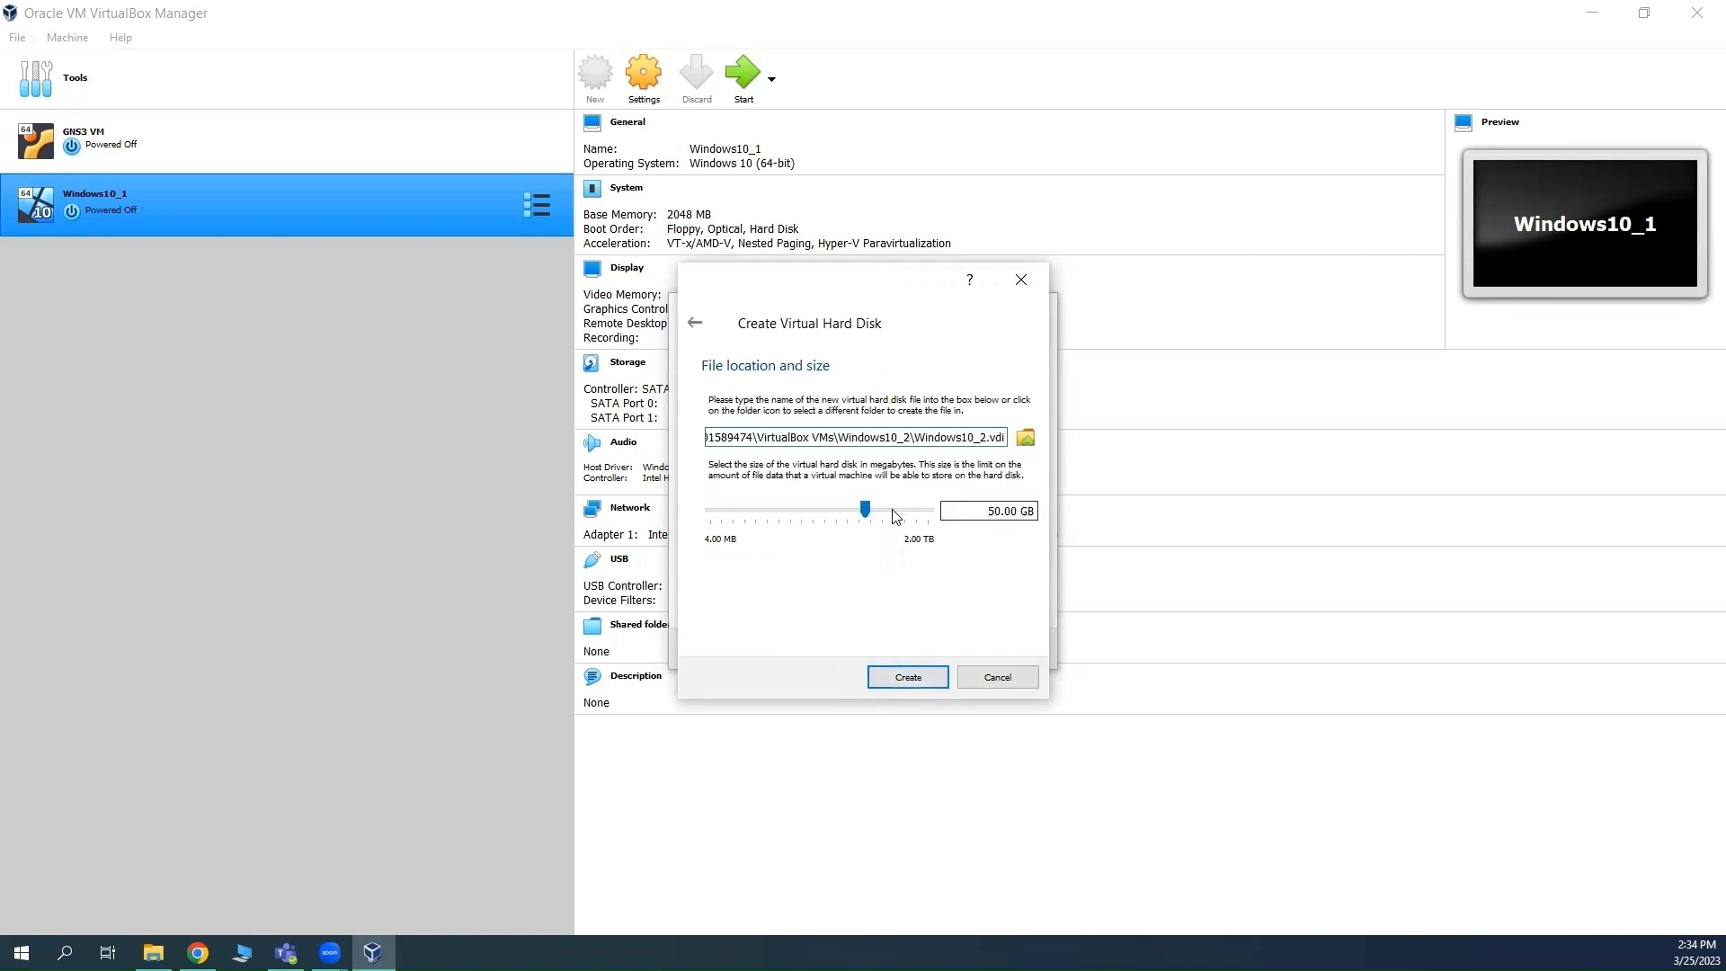
Set the virtual hard disk size to 50.00 GB and create the disk
{"action": "mouse_move", "coordinate": [868, 516]}
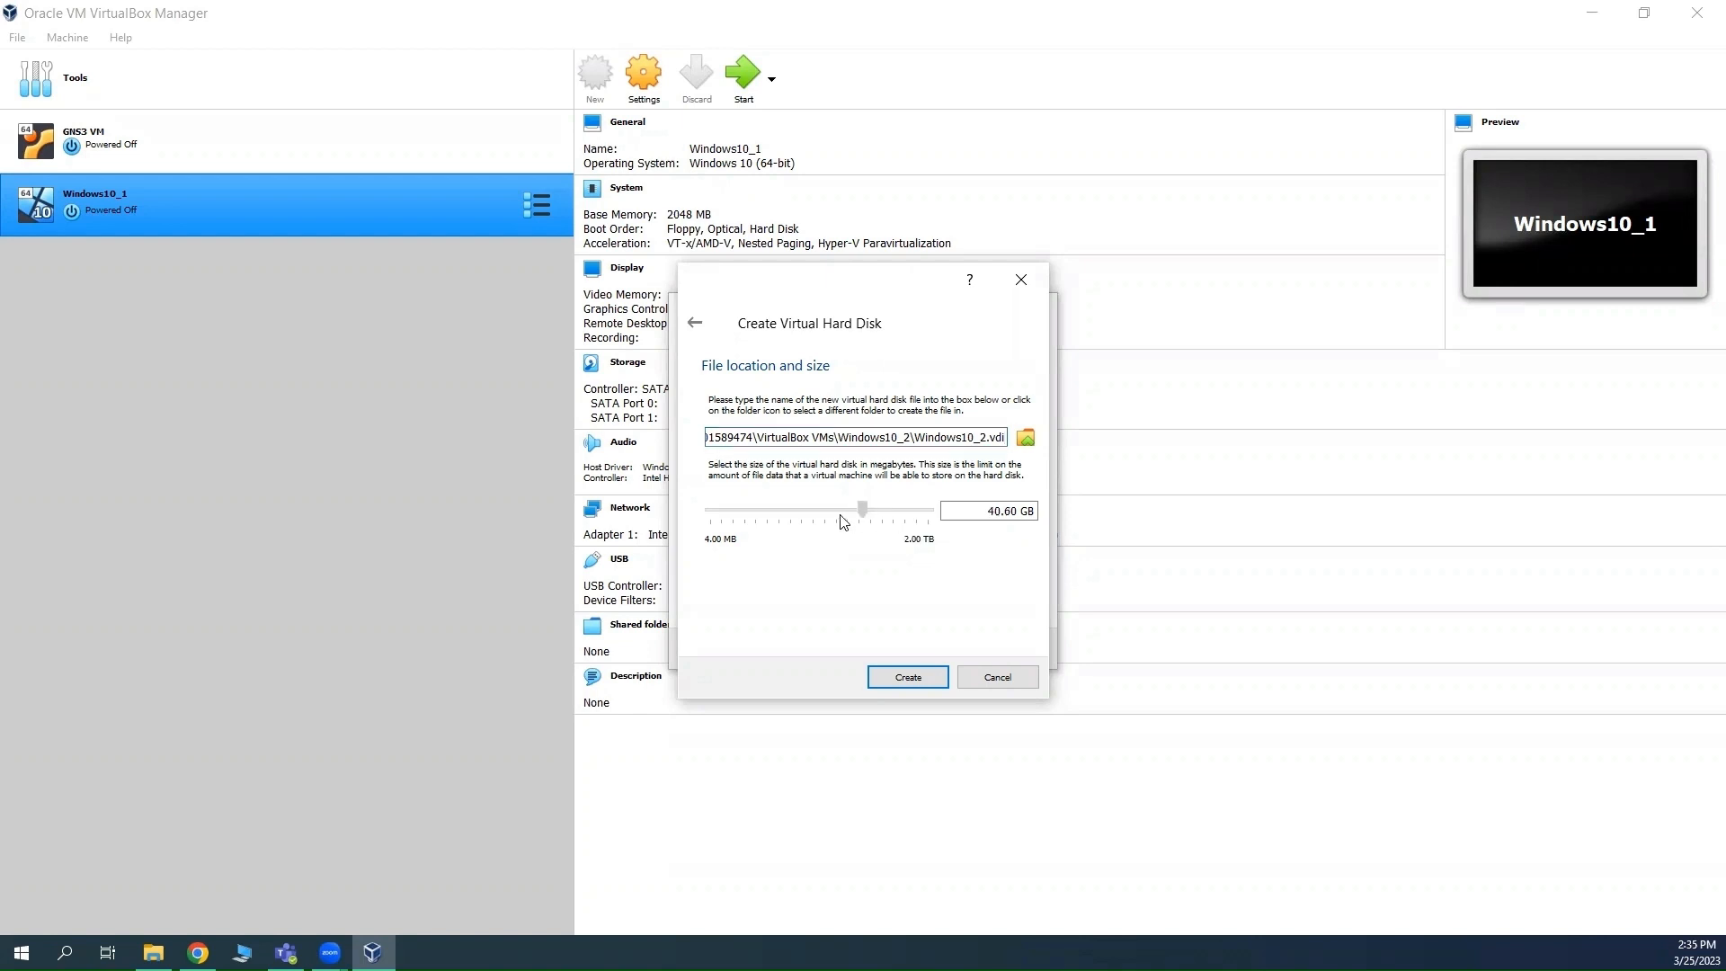
{"action": "mouse_move", "coordinate": [865, 510]}
{"action": "left_mouse_down"}
{"action": "mouse_move", "coordinate": [807, 519]}
{"action": "mouse_move", "coordinate": [870, 512]}
{"action": "left_mouse_up"}
{"action": "key", "text": "BackSpace"}
{"action": "key", "text": "BackSpace"}
{"action": "type", "text": "5"}
{"action": "type", "text": "0"}
{"action": "left_click", "coordinate": [1008, 512]}
{"action": "type", "text": "0"}
{"action": "key", "text": "BackSpace"}
{"action": "key", "text": "BackSpace"}
{"action": "type", "text": "00"}
{"action": "left_click", "coordinate": [892, 682]}
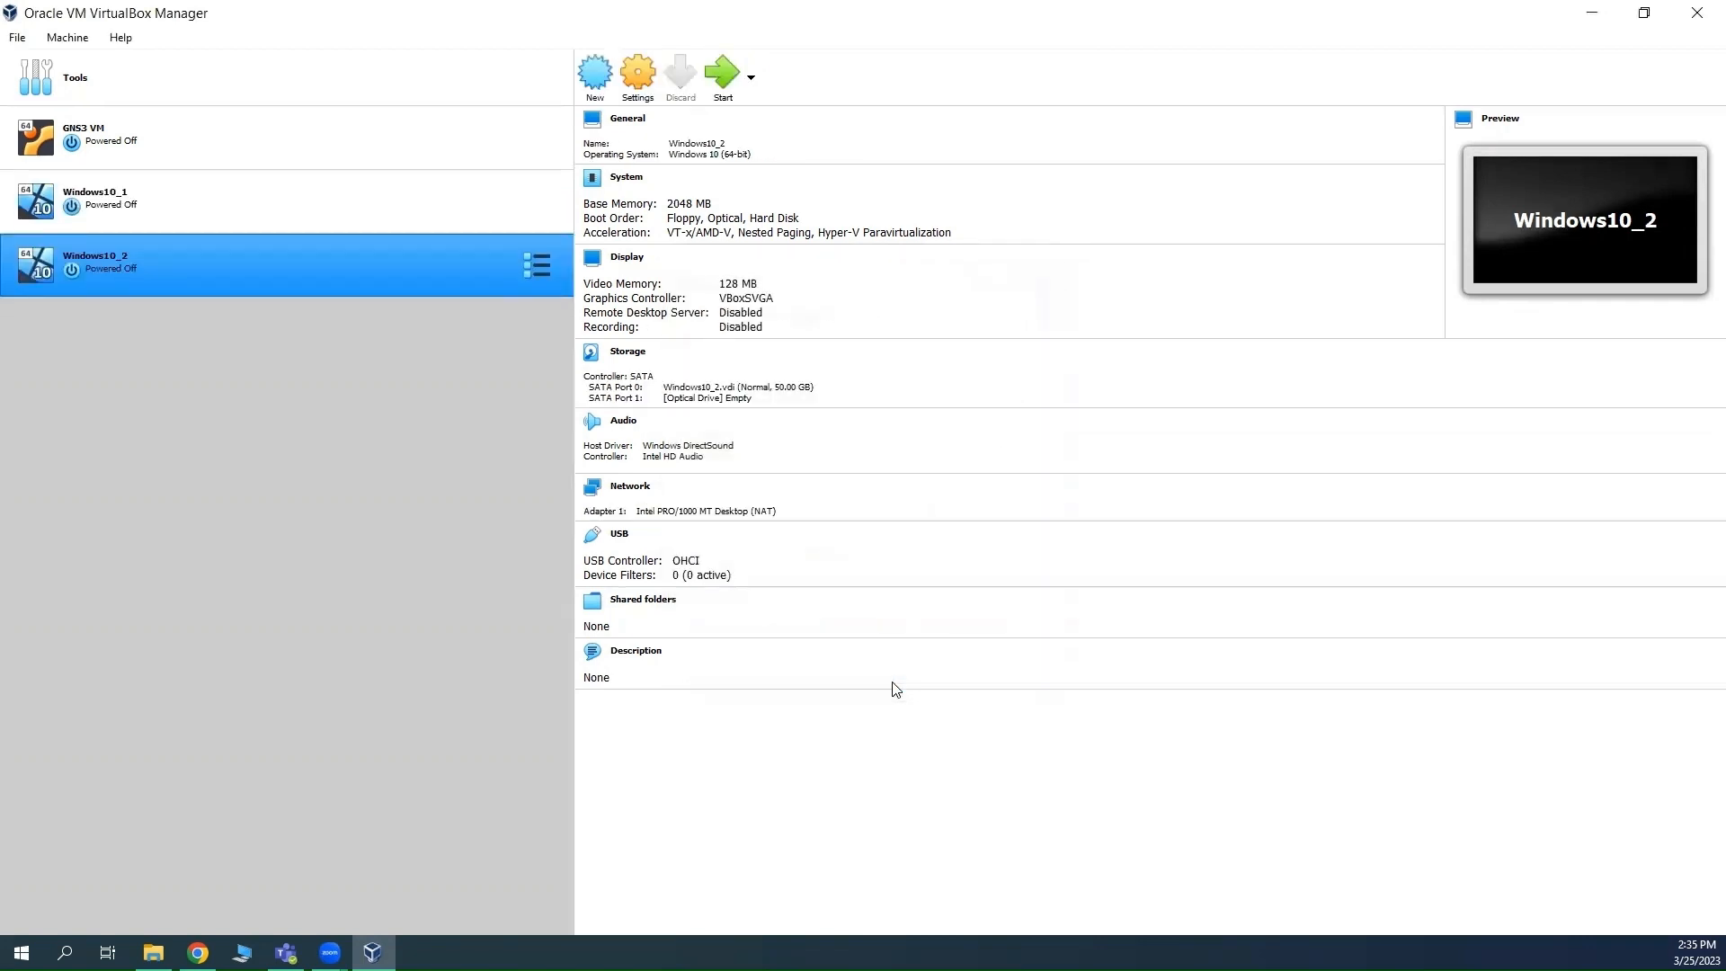
Compare the details of the Windows10_1 and Windows10_2 virtual machines
{"action": "left_click", "coordinate": [86, 194]}
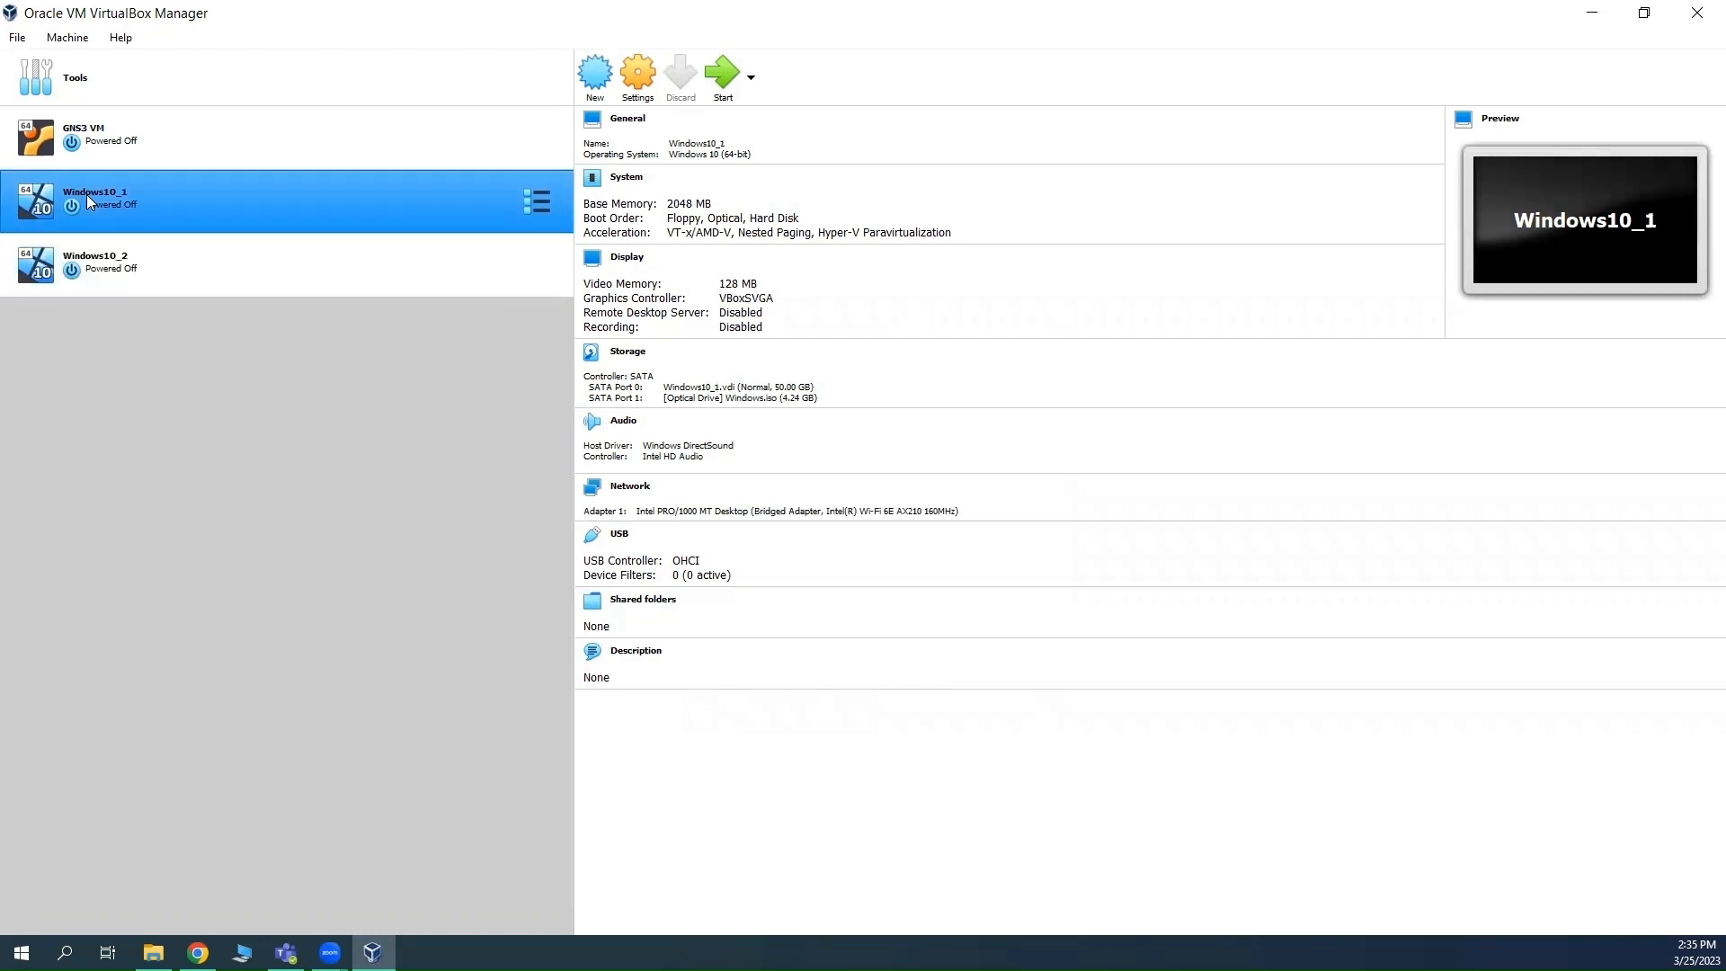
{"action": "left_click", "coordinate": [96, 261], "text": "ctrl"}
{"action": "left_click", "coordinate": [95, 266]}
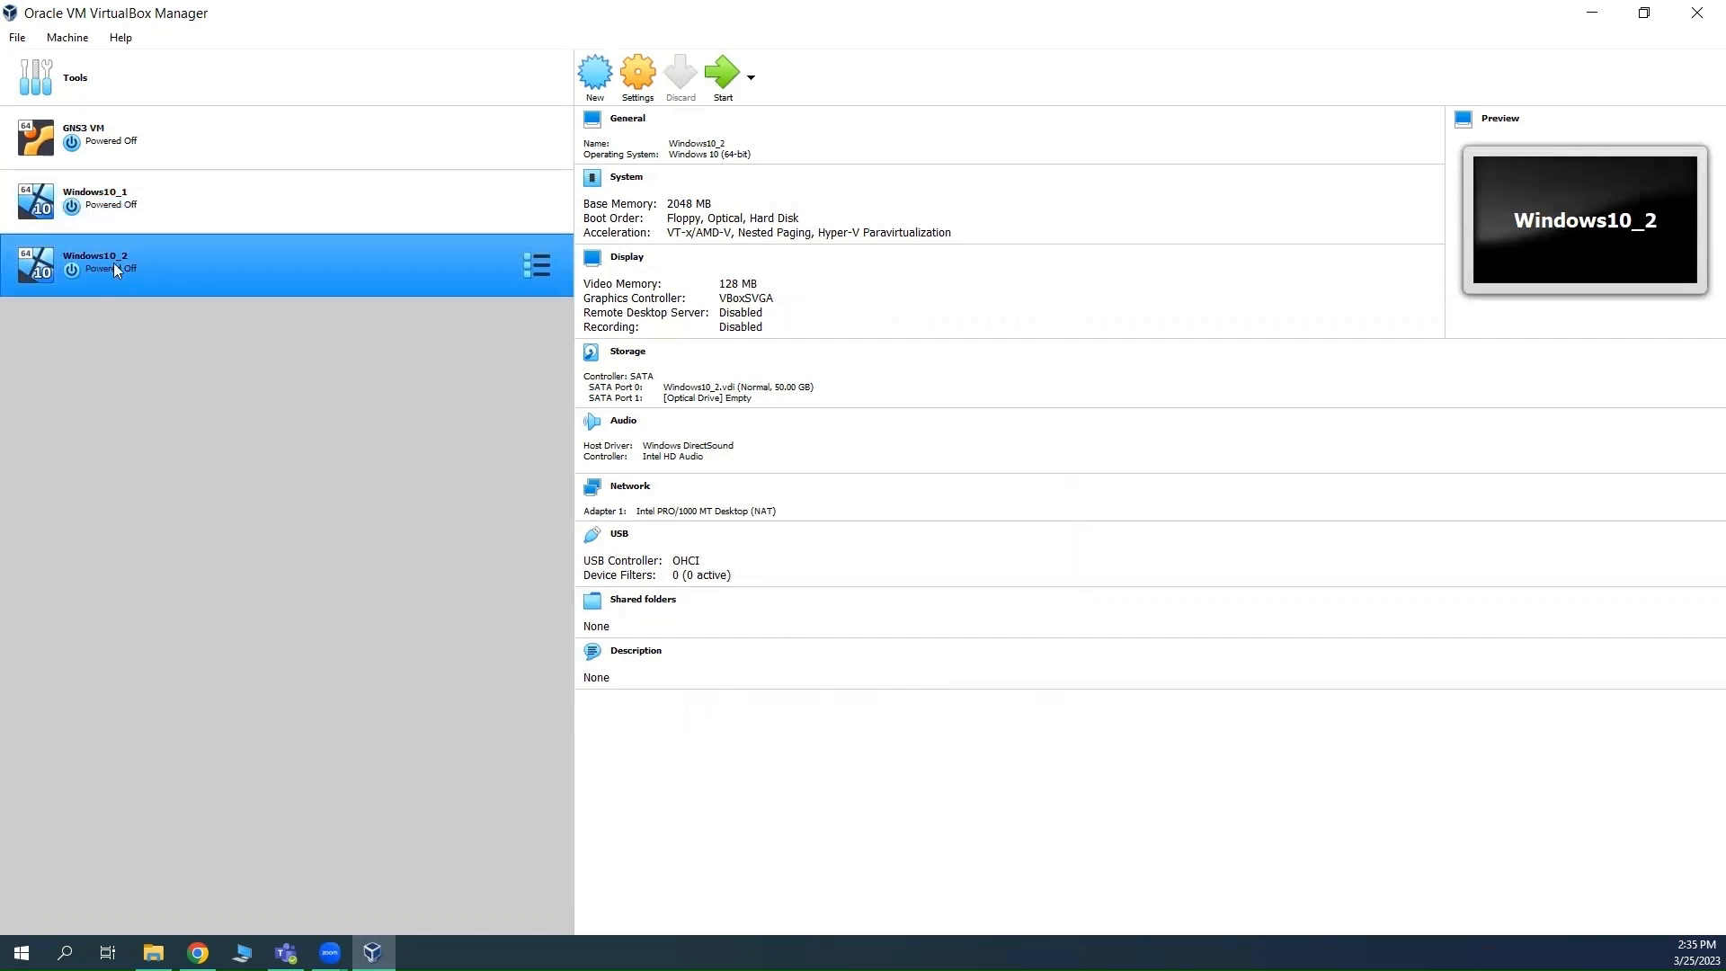
{"action": "left_click", "coordinate": [112, 210], "text": "ctrl"}
{"action": "left_click", "coordinate": [109, 210], "text": "ctrl"}
{"action": "left_click", "coordinate": [108, 209], "text": "ctrl"}
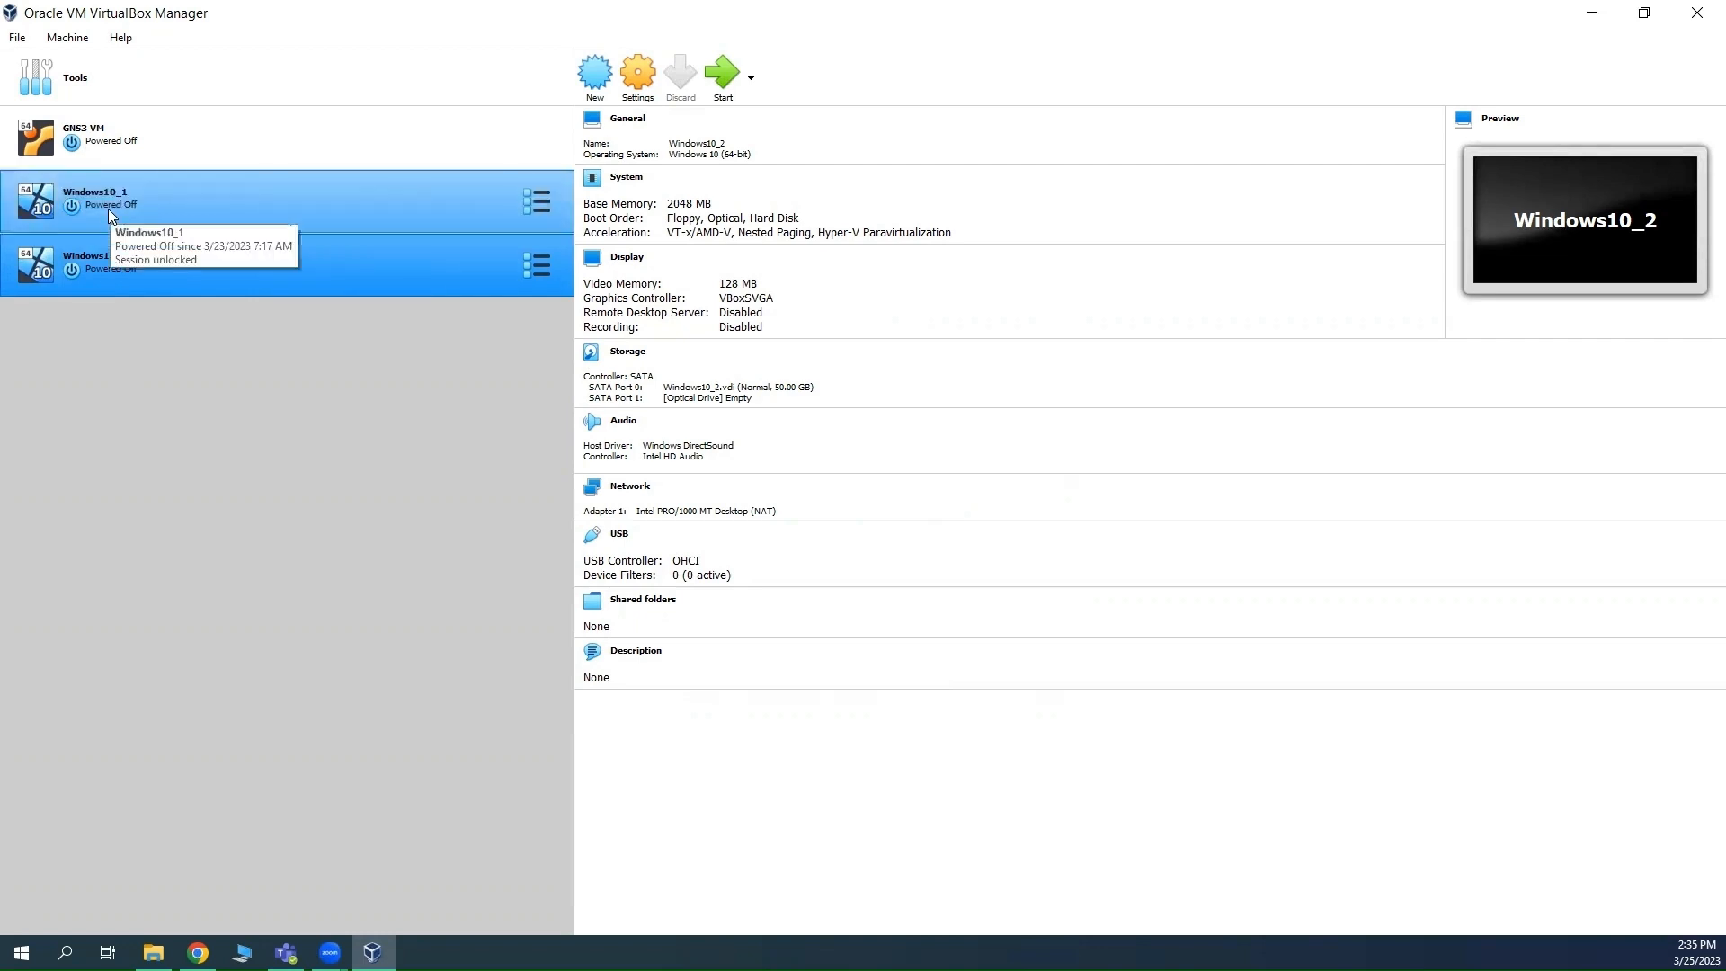
{"action": "left_click", "coordinate": [108, 208], "text": "ctrl"}
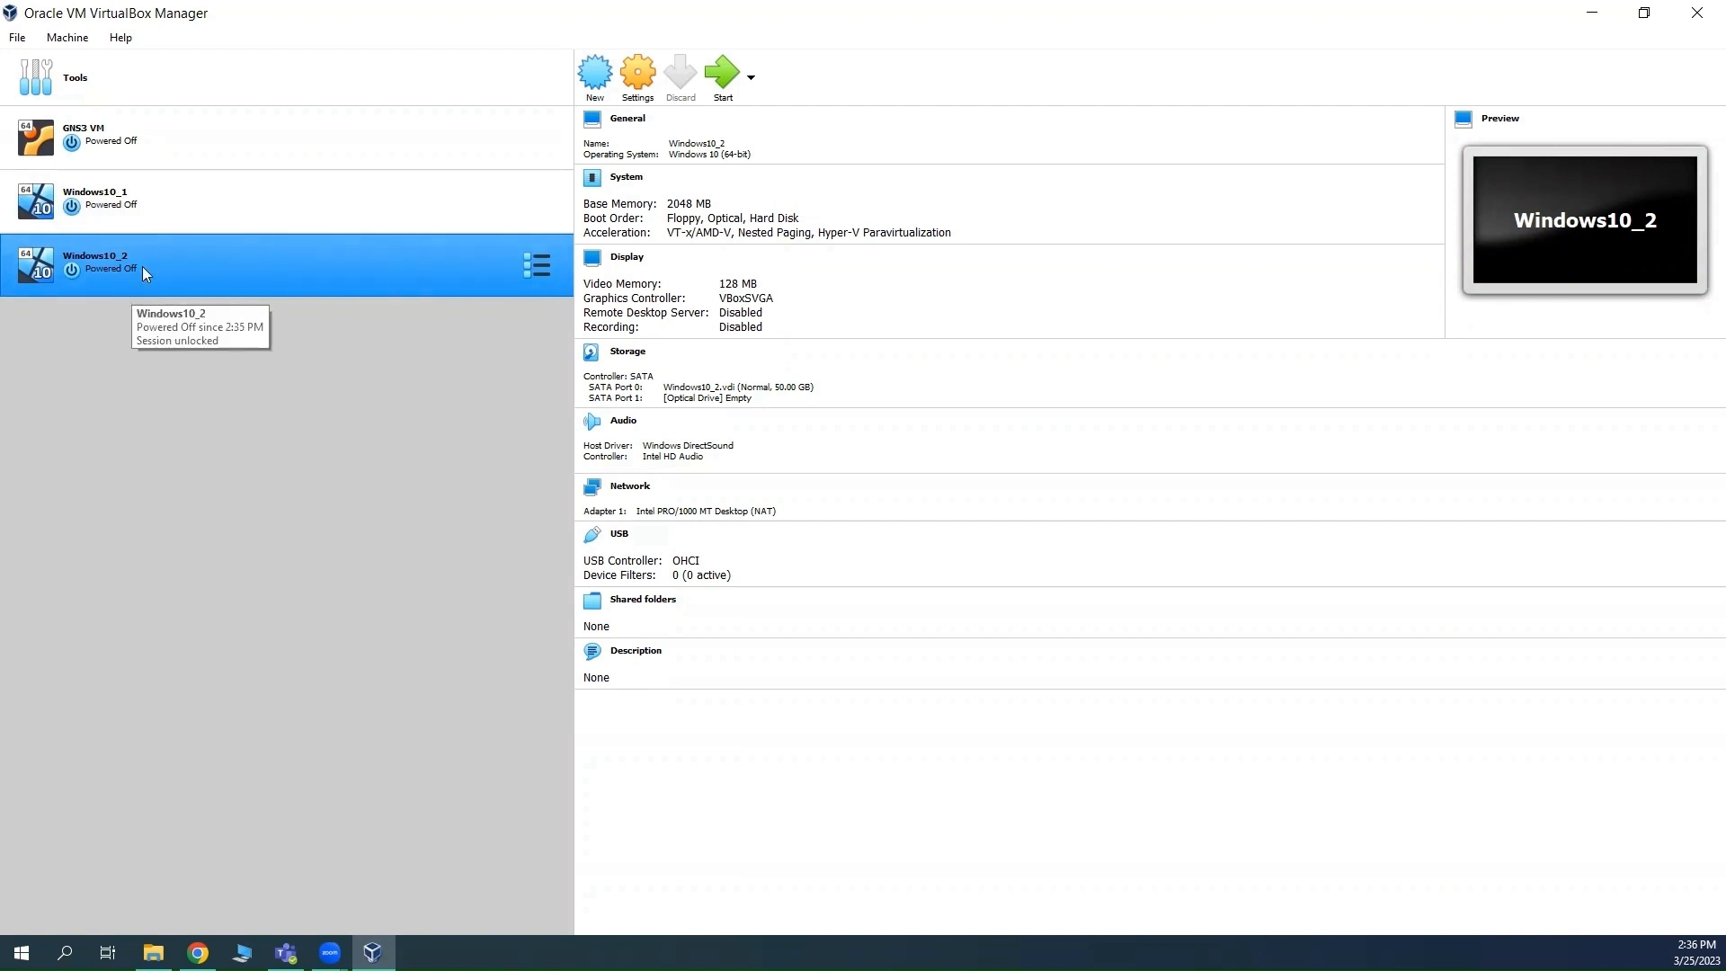
Set both Shared Clipboard and Drag'n'Drop to Bidirectional in the advanced general settings of Windows10_2
{"action": "left_click", "coordinate": [638, 84]}
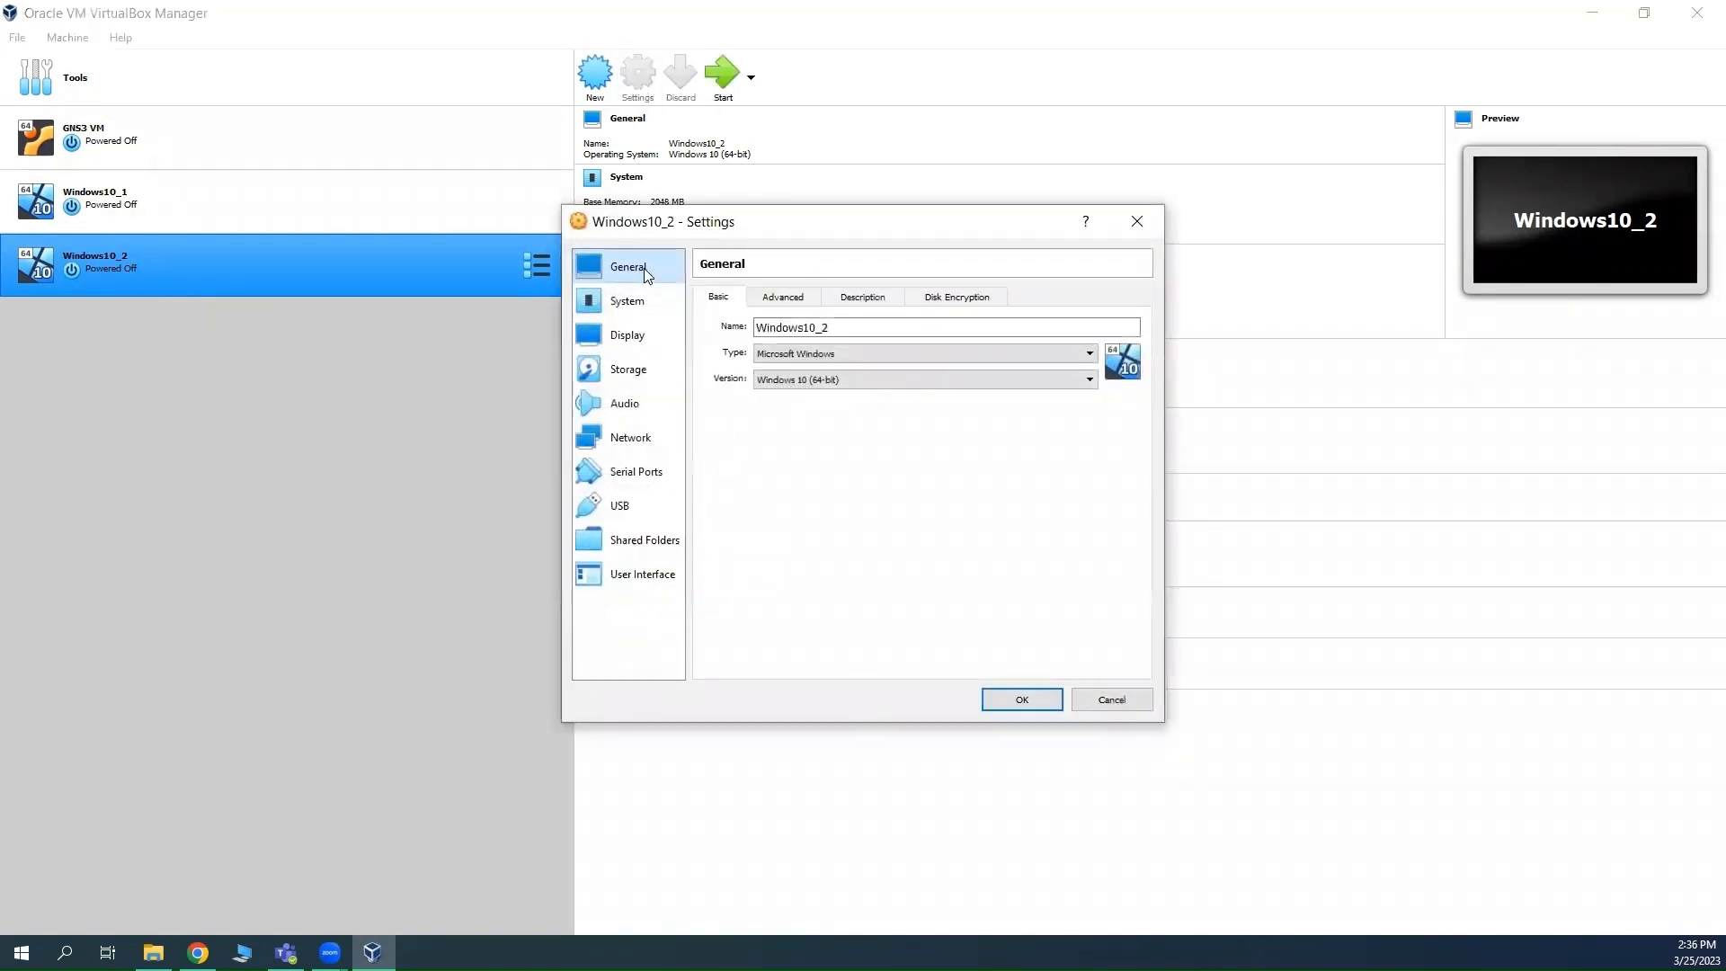
{"action": "left_click", "coordinate": [779, 299]}
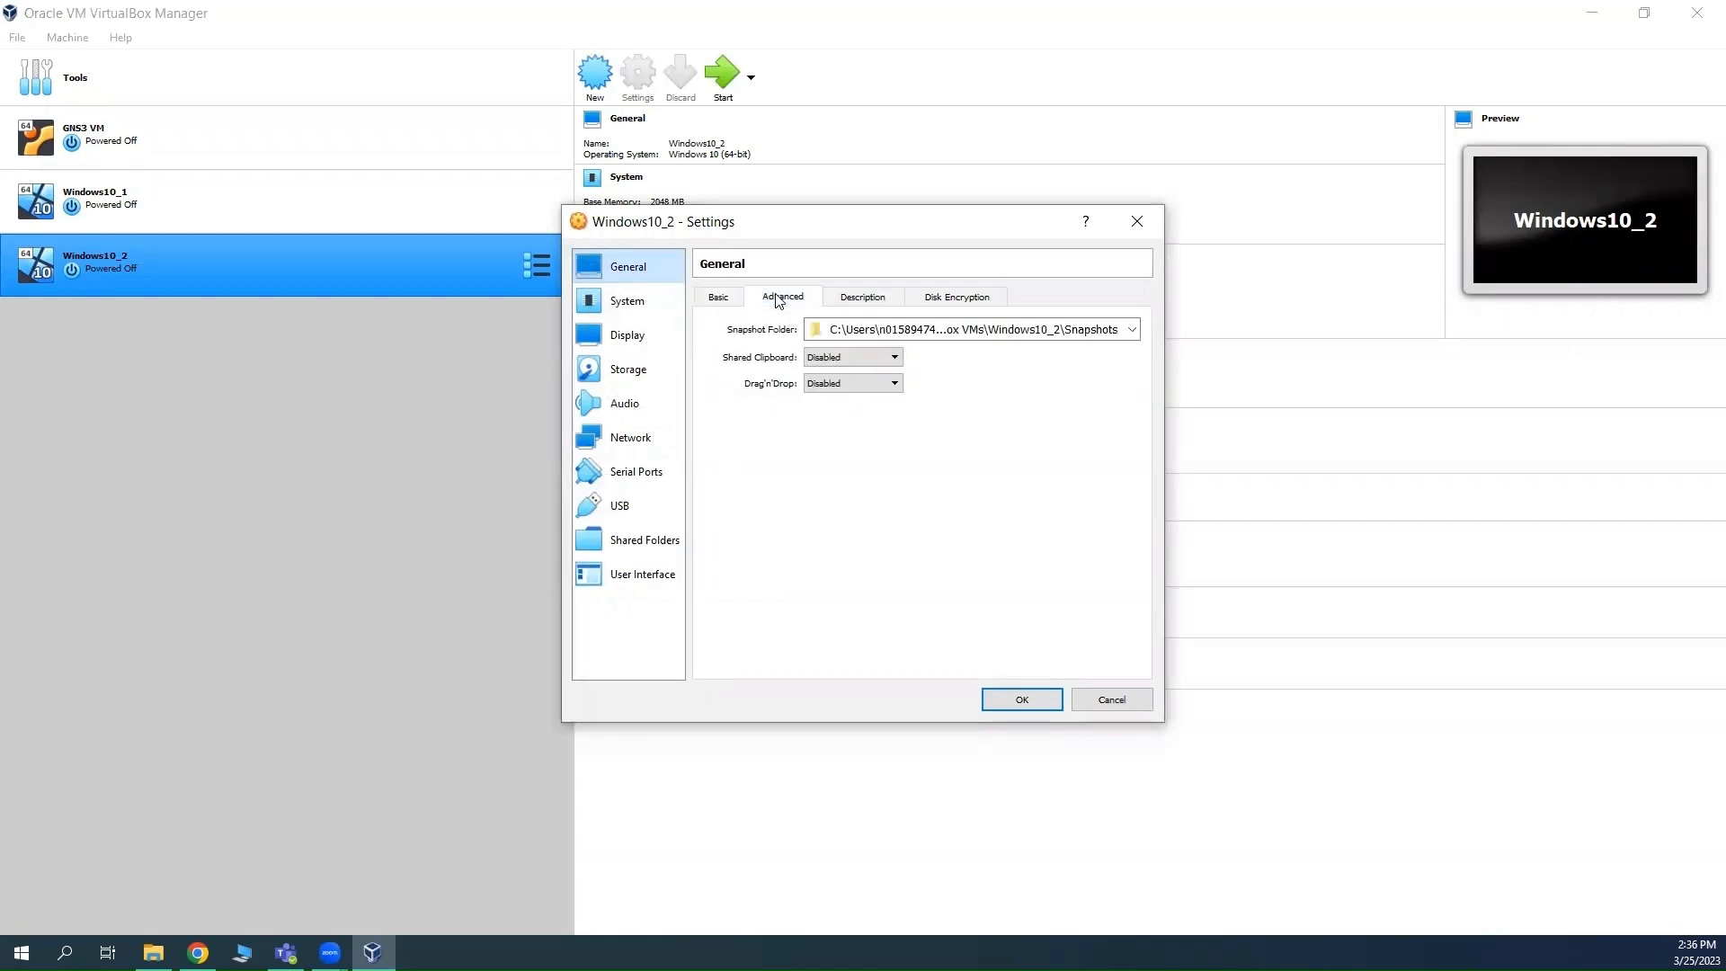
{"action": "left_click", "coordinate": [896, 359]}
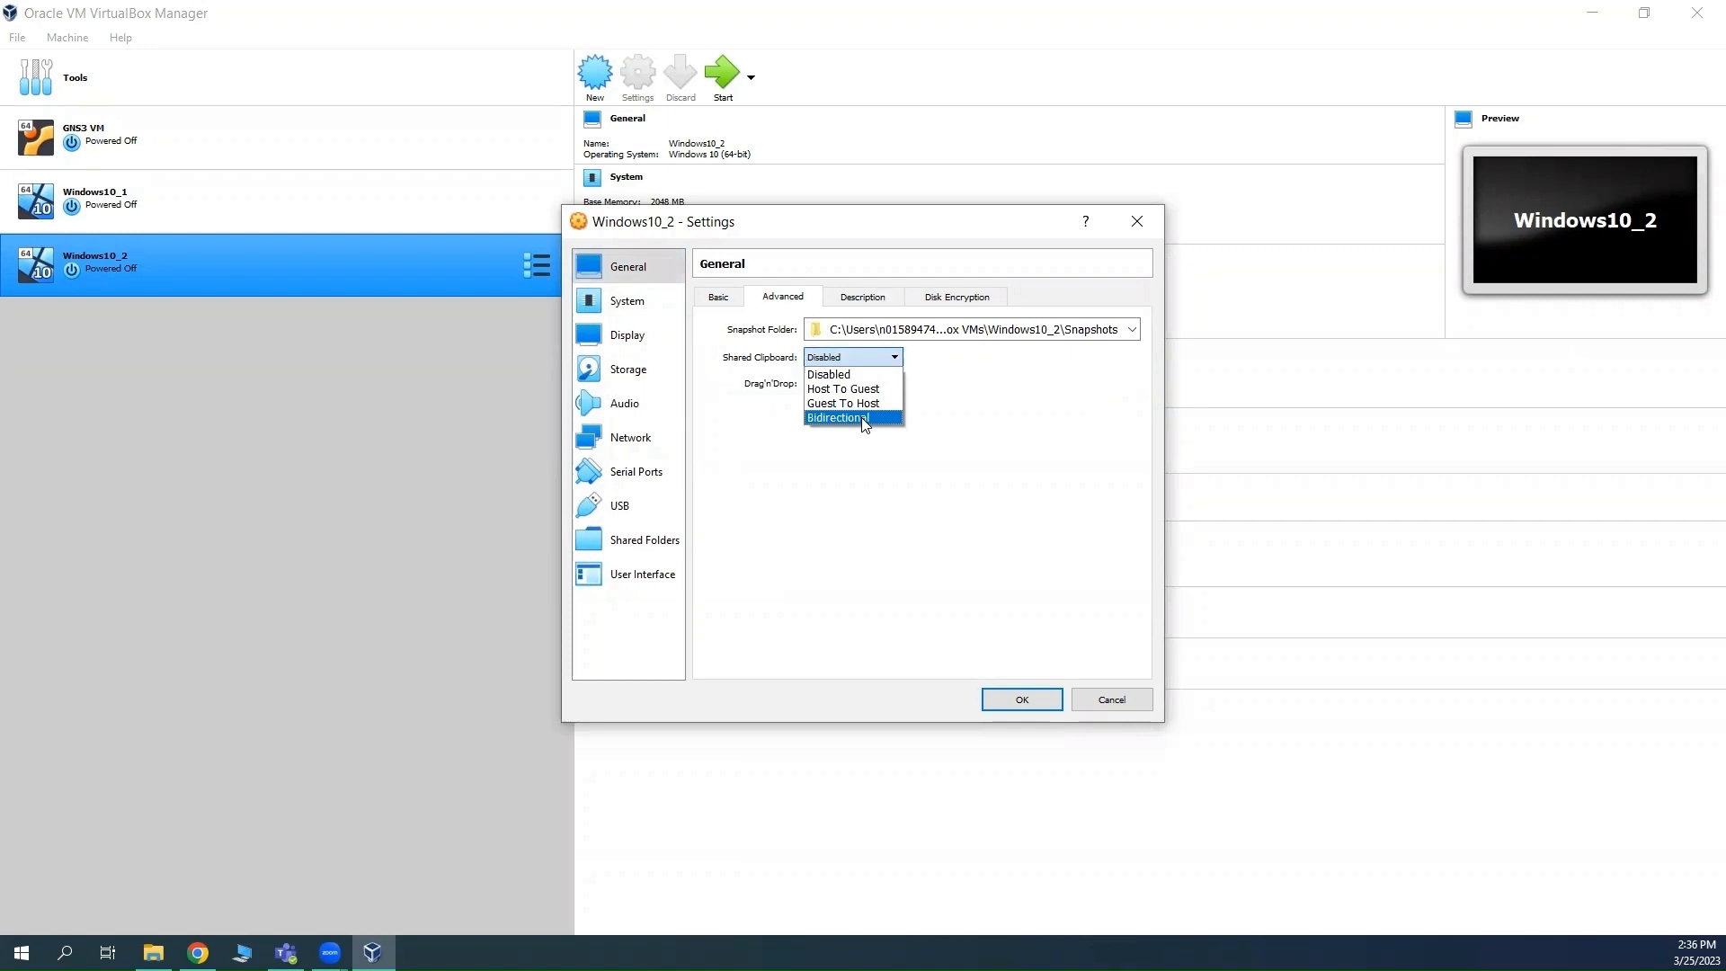
{"action": "left_click", "coordinate": [865, 419]}
{"action": "left_click", "coordinate": [890, 385]}
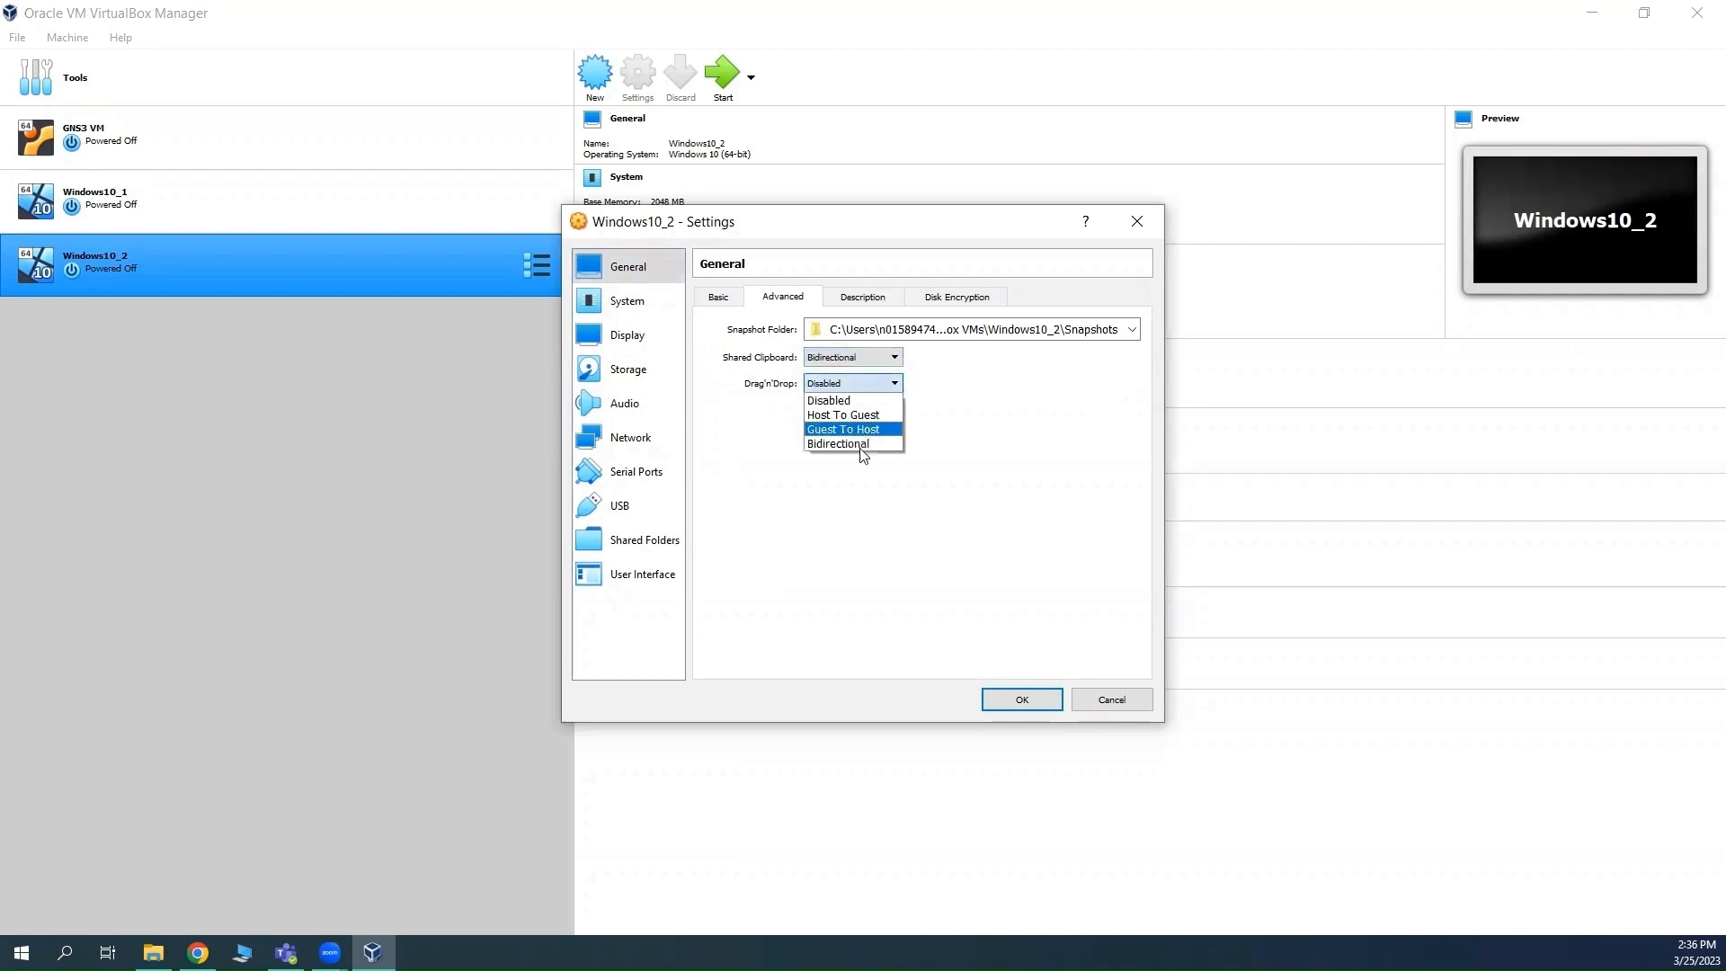
{"action": "left_click", "coordinate": [861, 444]}
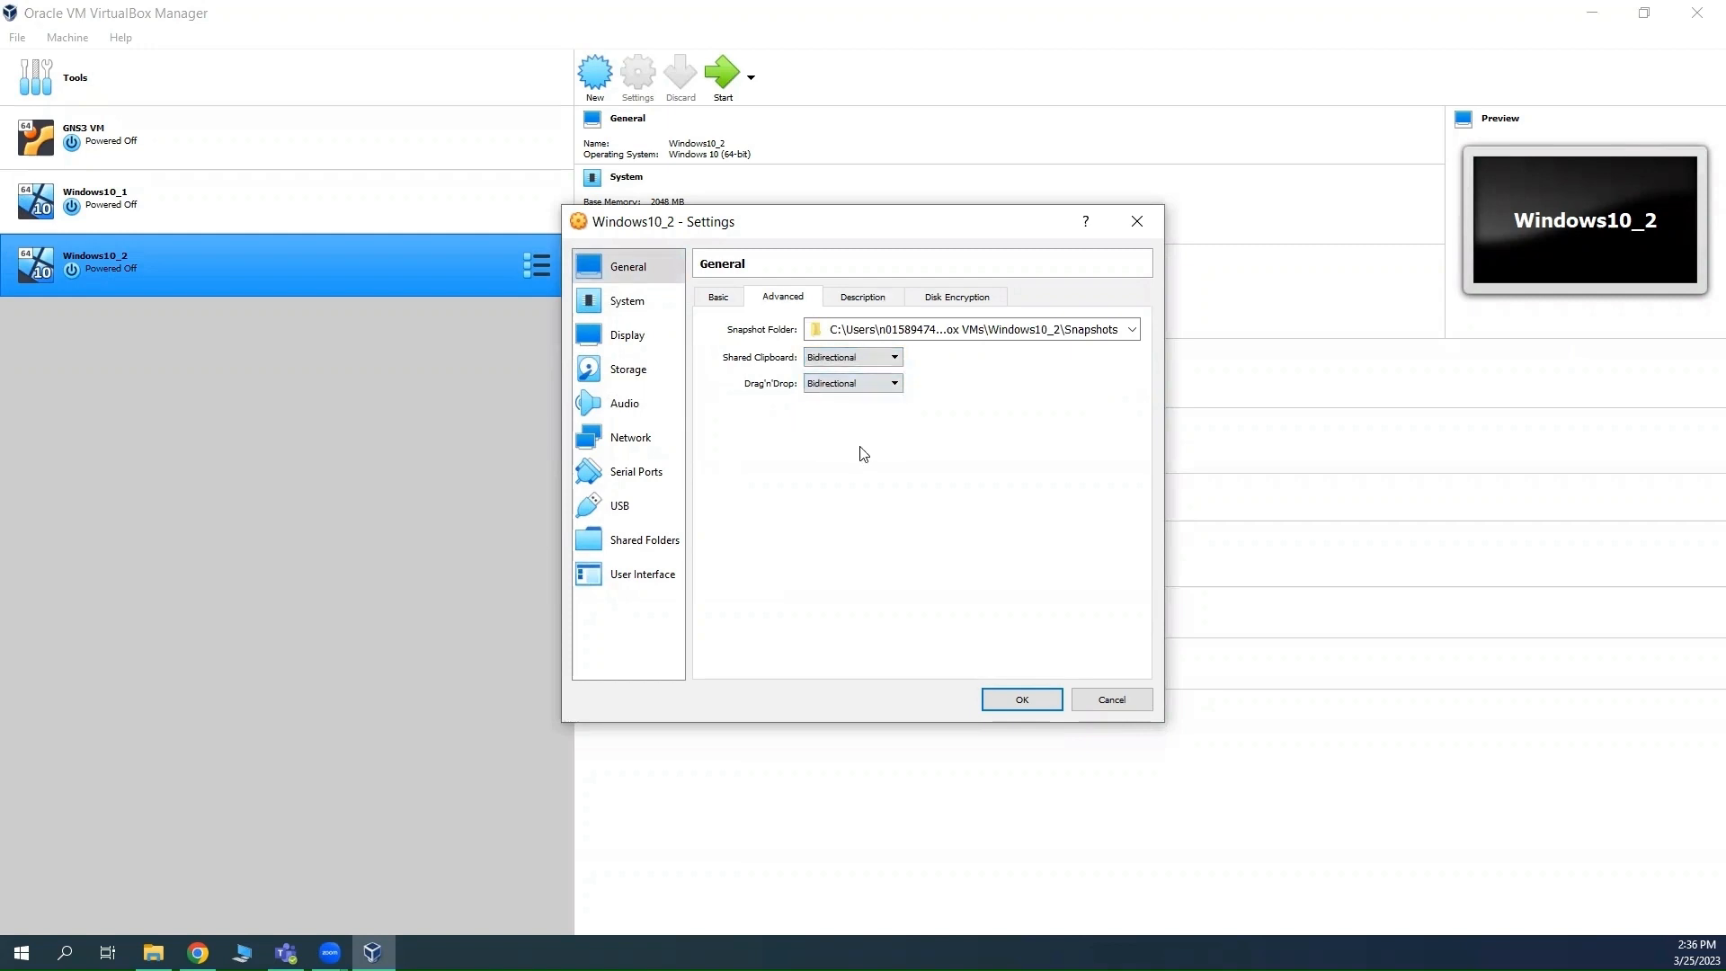
Review the System, Display and Storage settings, and attach network Adapter 1 to Bridged Adapter
{"action": "left_click", "coordinate": [638, 302]}
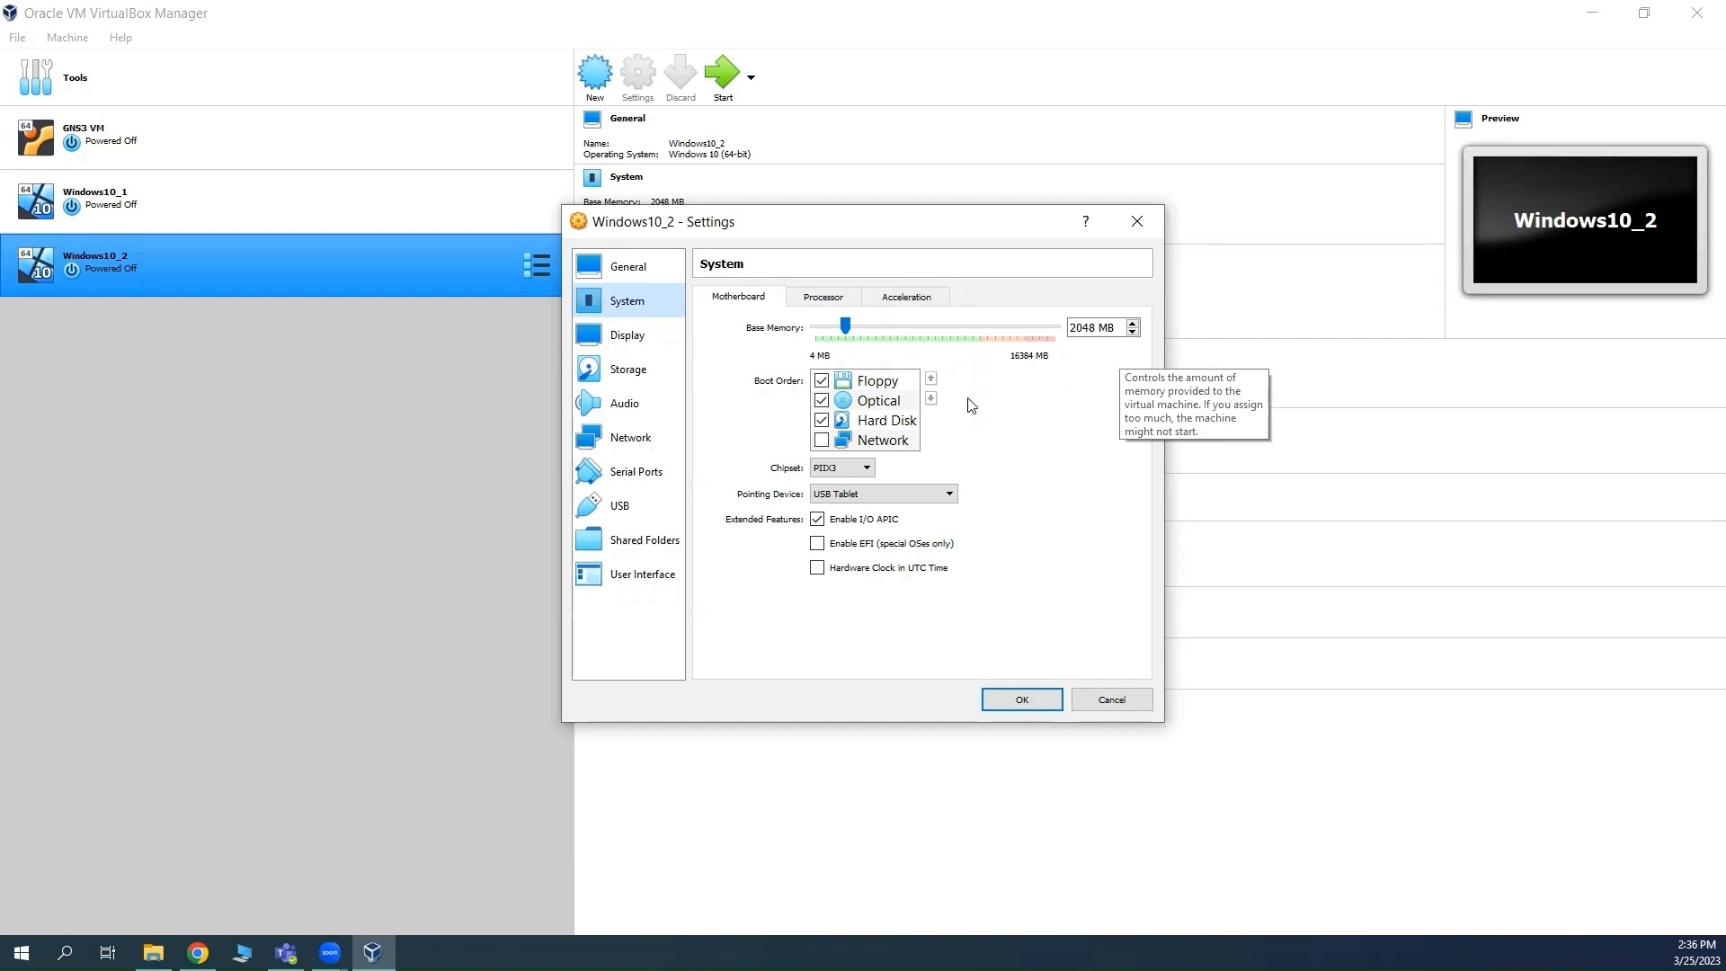
{"action": "left_click", "coordinate": [632, 349]}
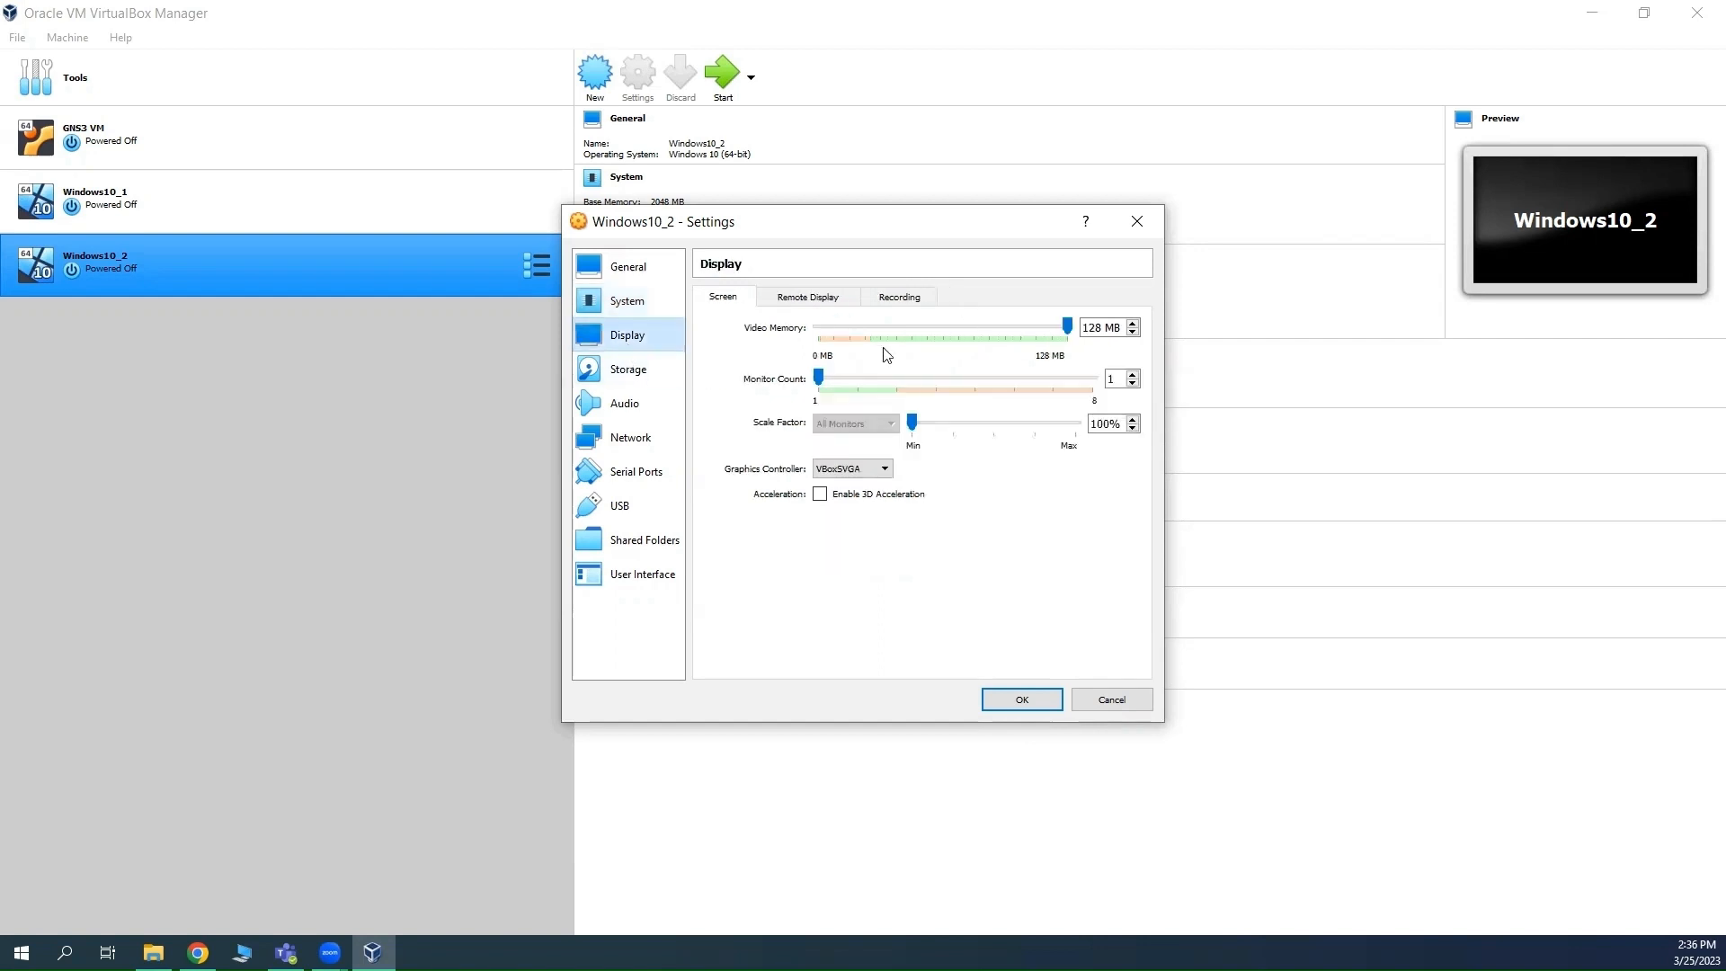
{"action": "left_click", "coordinate": [647, 374]}
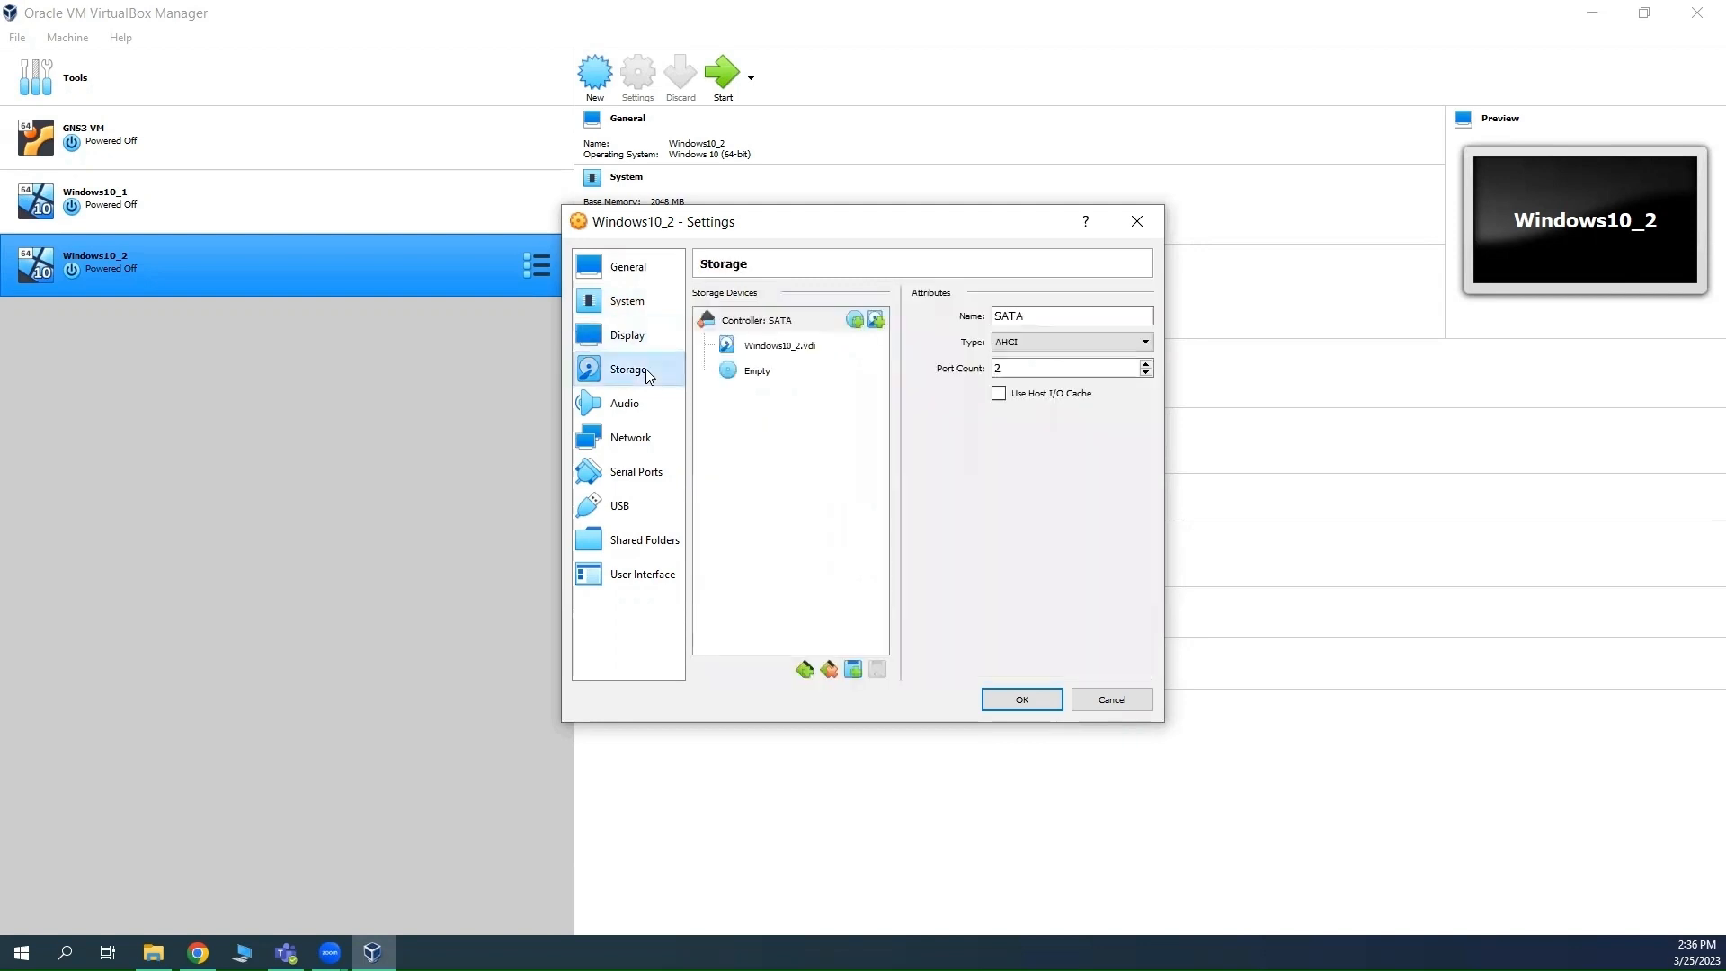
{"action": "left_click", "coordinate": [630, 437]}
{"action": "left_click", "coordinate": [987, 352]}
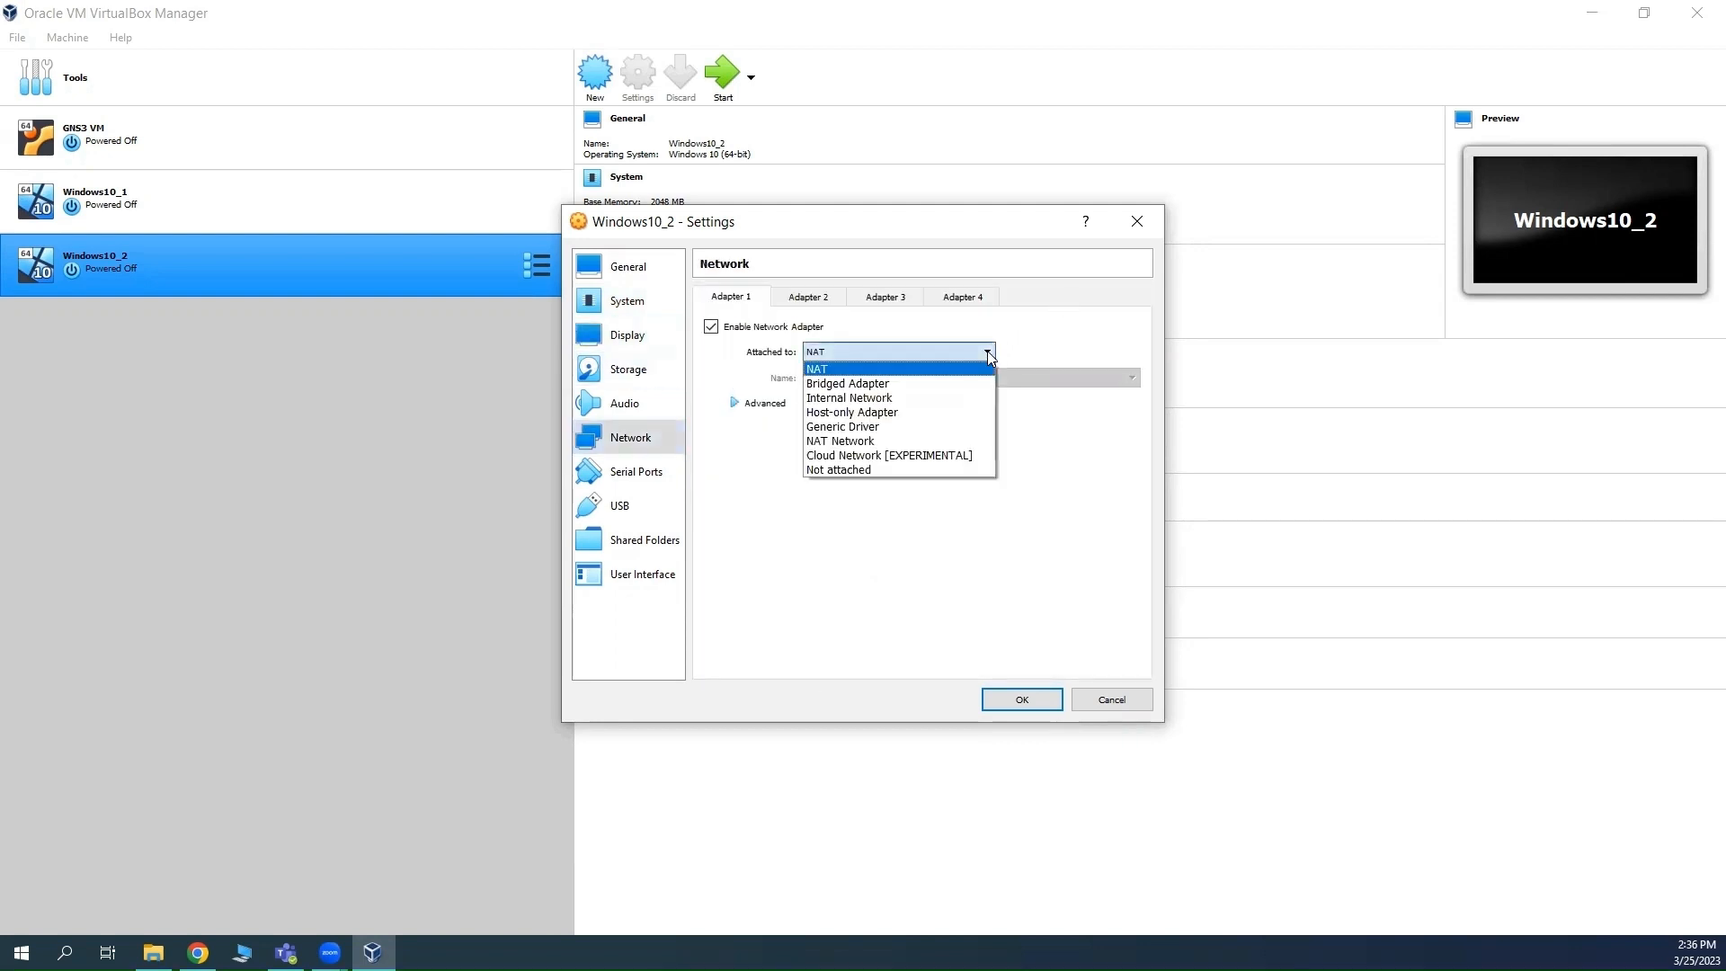
{"action": "left_click", "coordinate": [834, 351]}
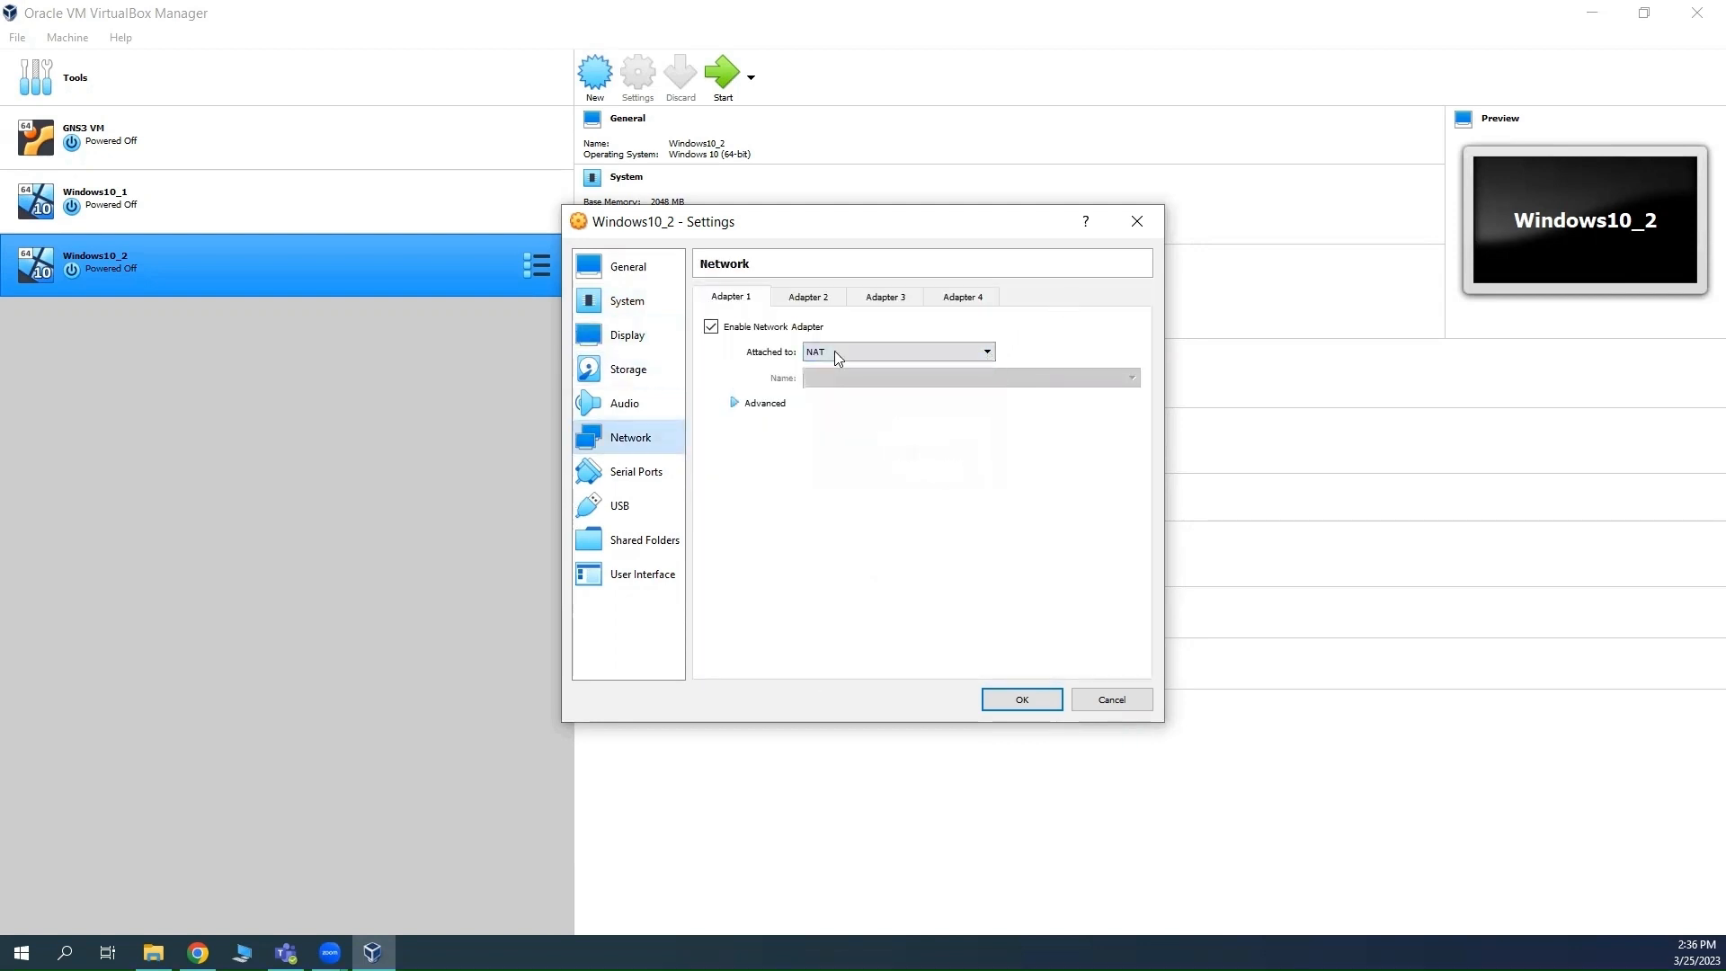
{"action": "left_click", "coordinate": [983, 351]}
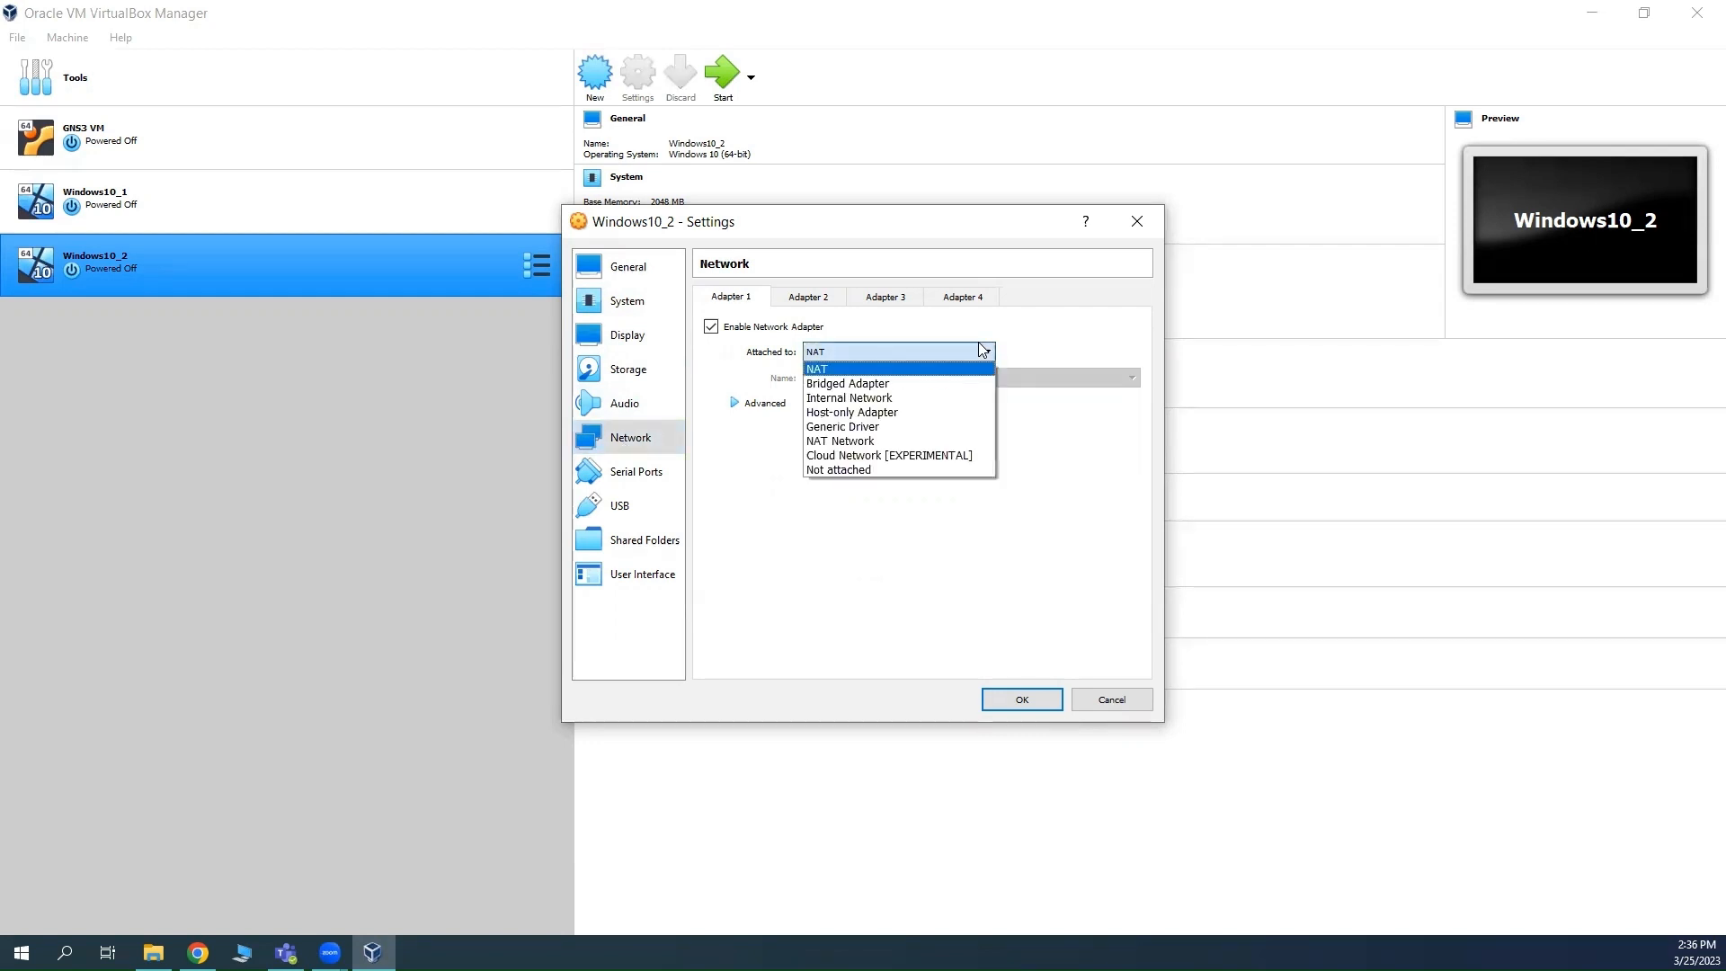
{"action": "left_click", "coordinate": [905, 385]}
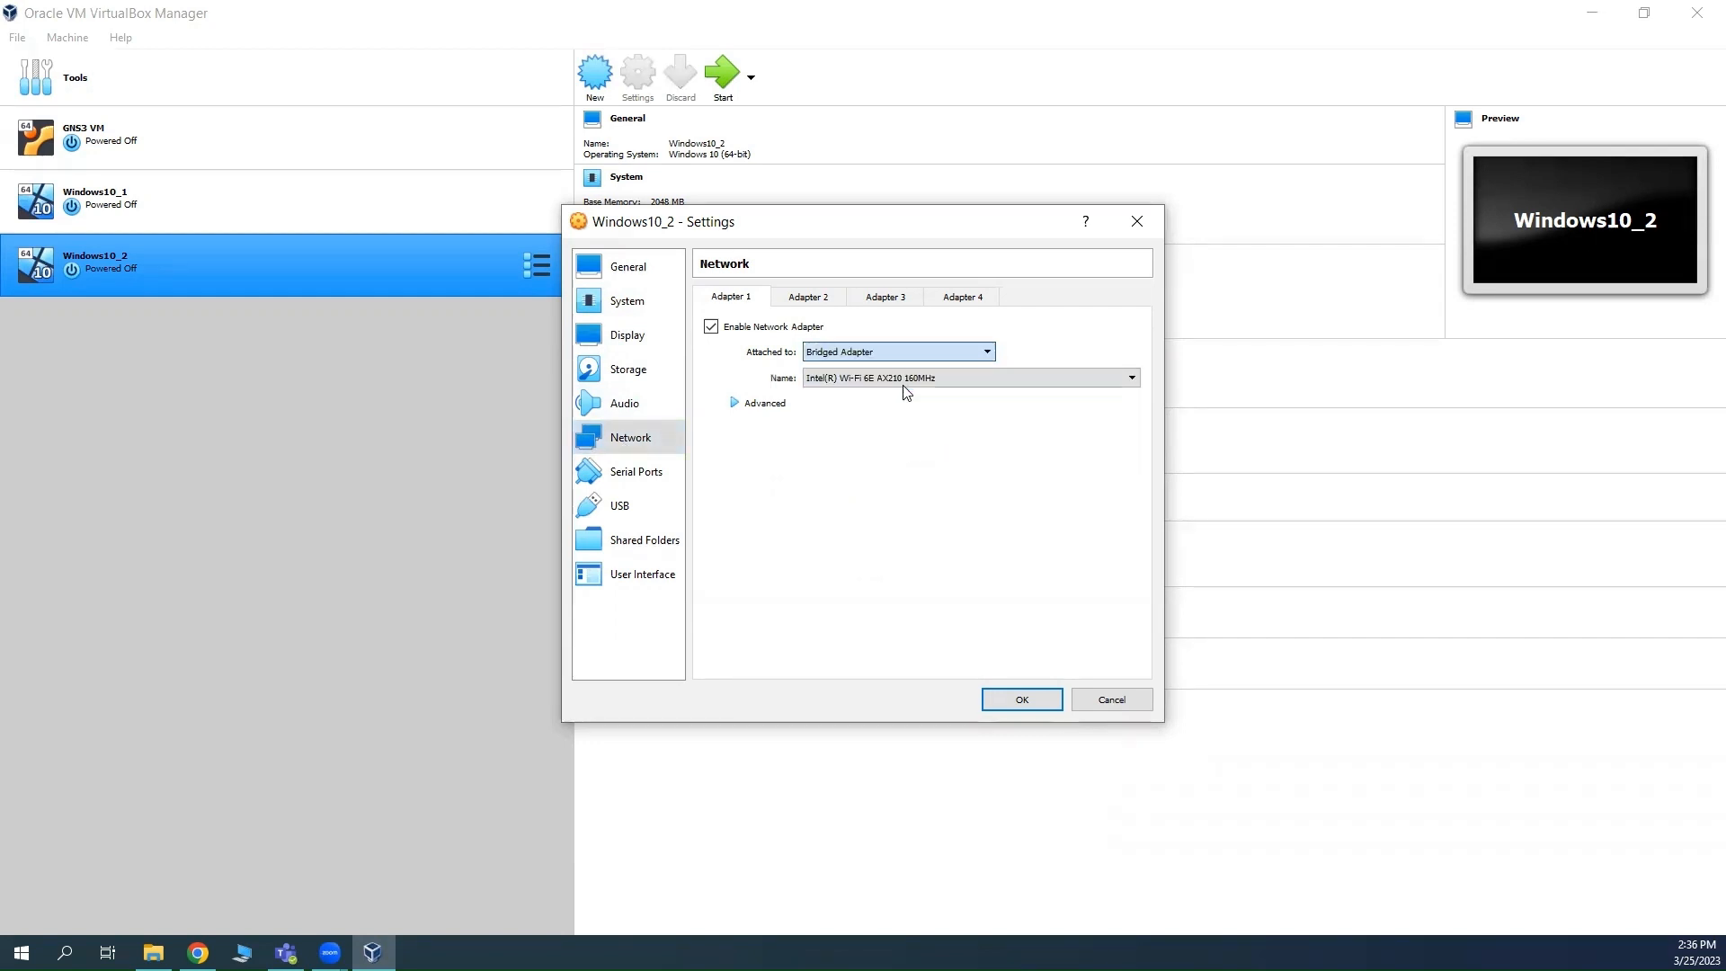
Load Windows.iso from C:\Software into the empty optical drive of Windows10_2 and save the settings
{"action": "left_click", "coordinate": [627, 372]}
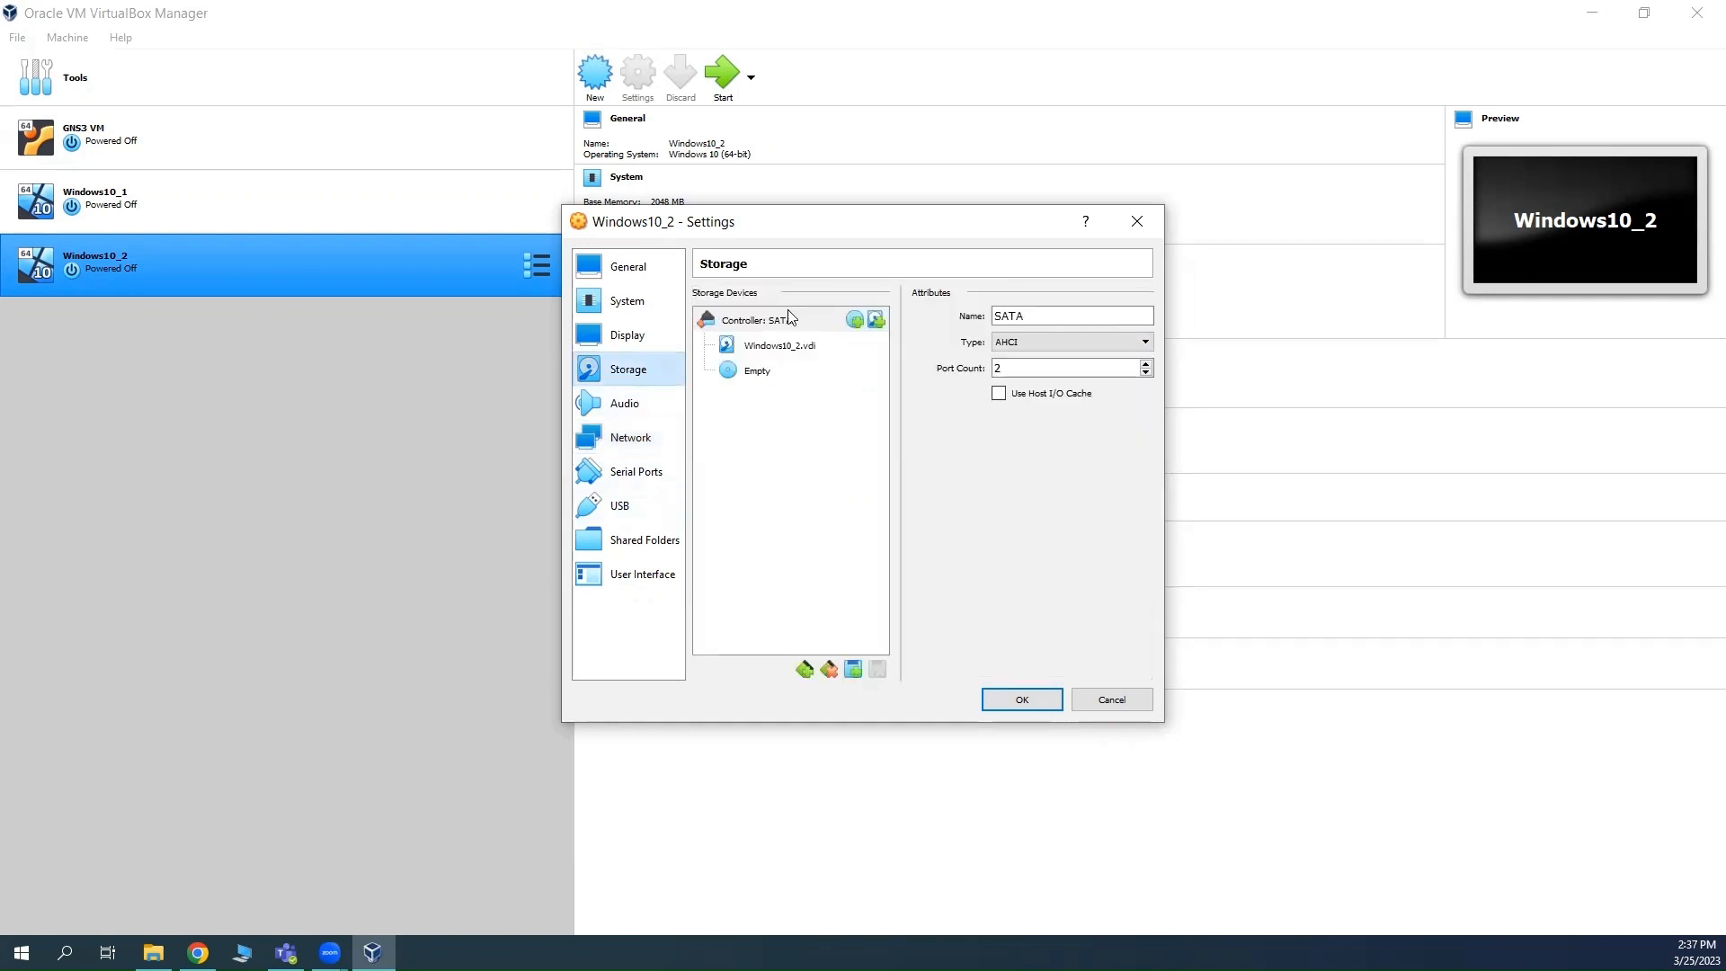
{"action": "left_click", "coordinate": [766, 374]}
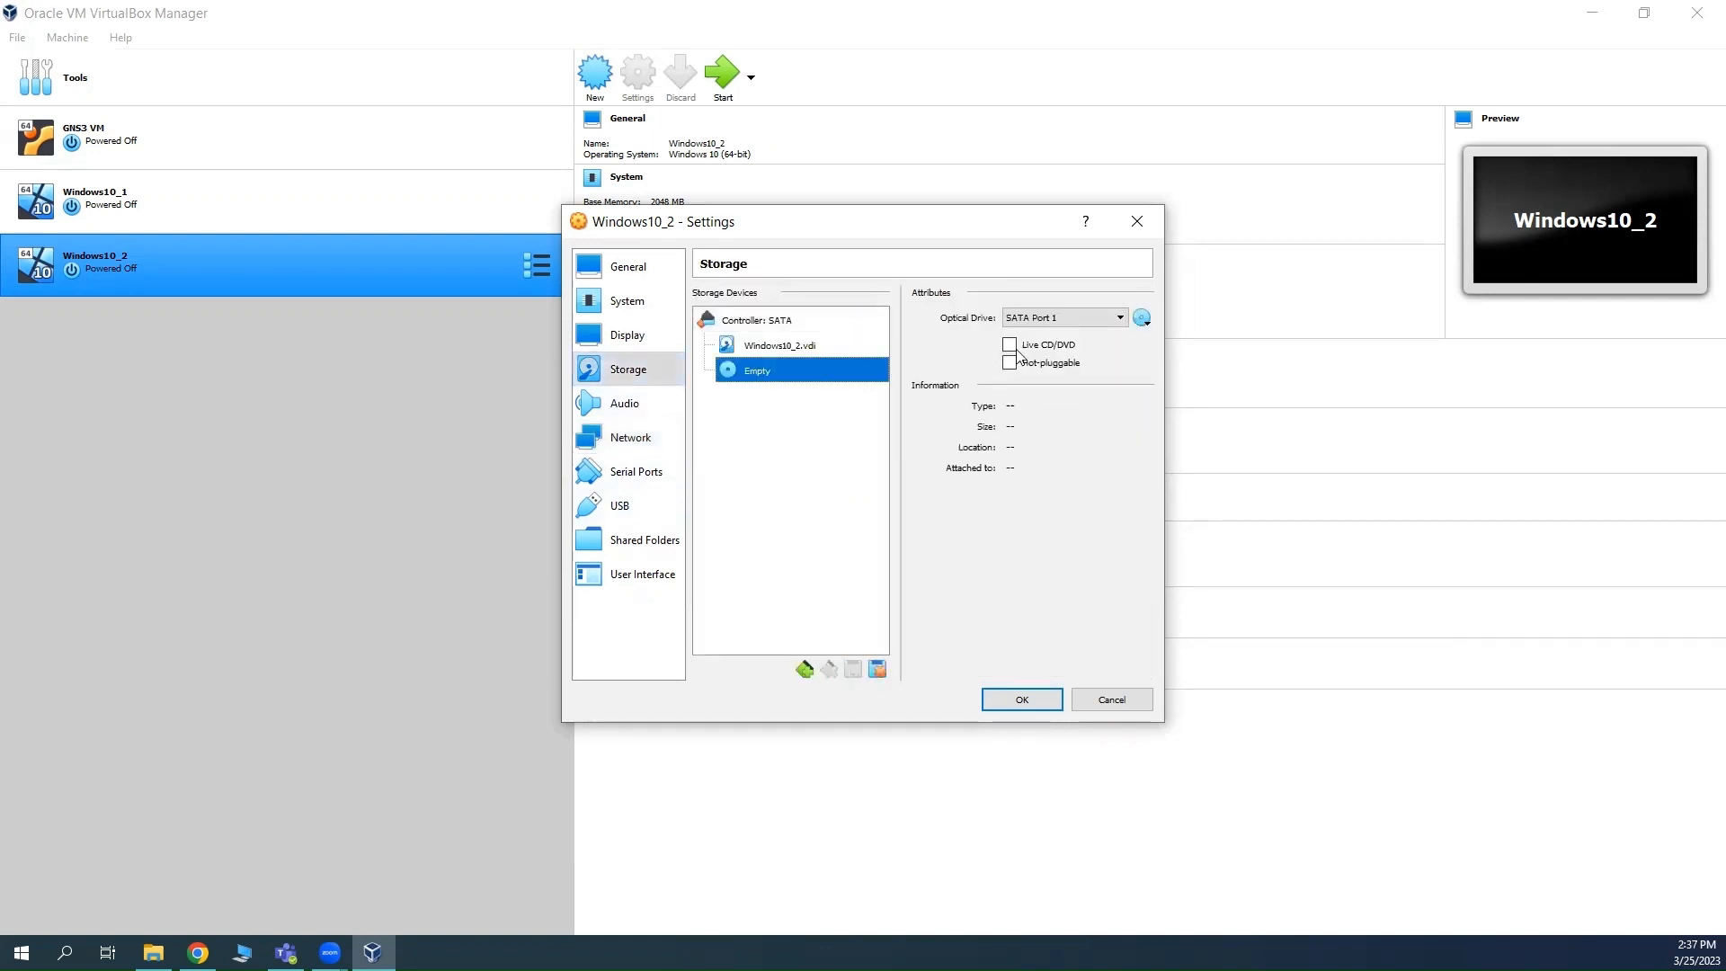
{"action": "left_click", "coordinate": [1143, 319]}
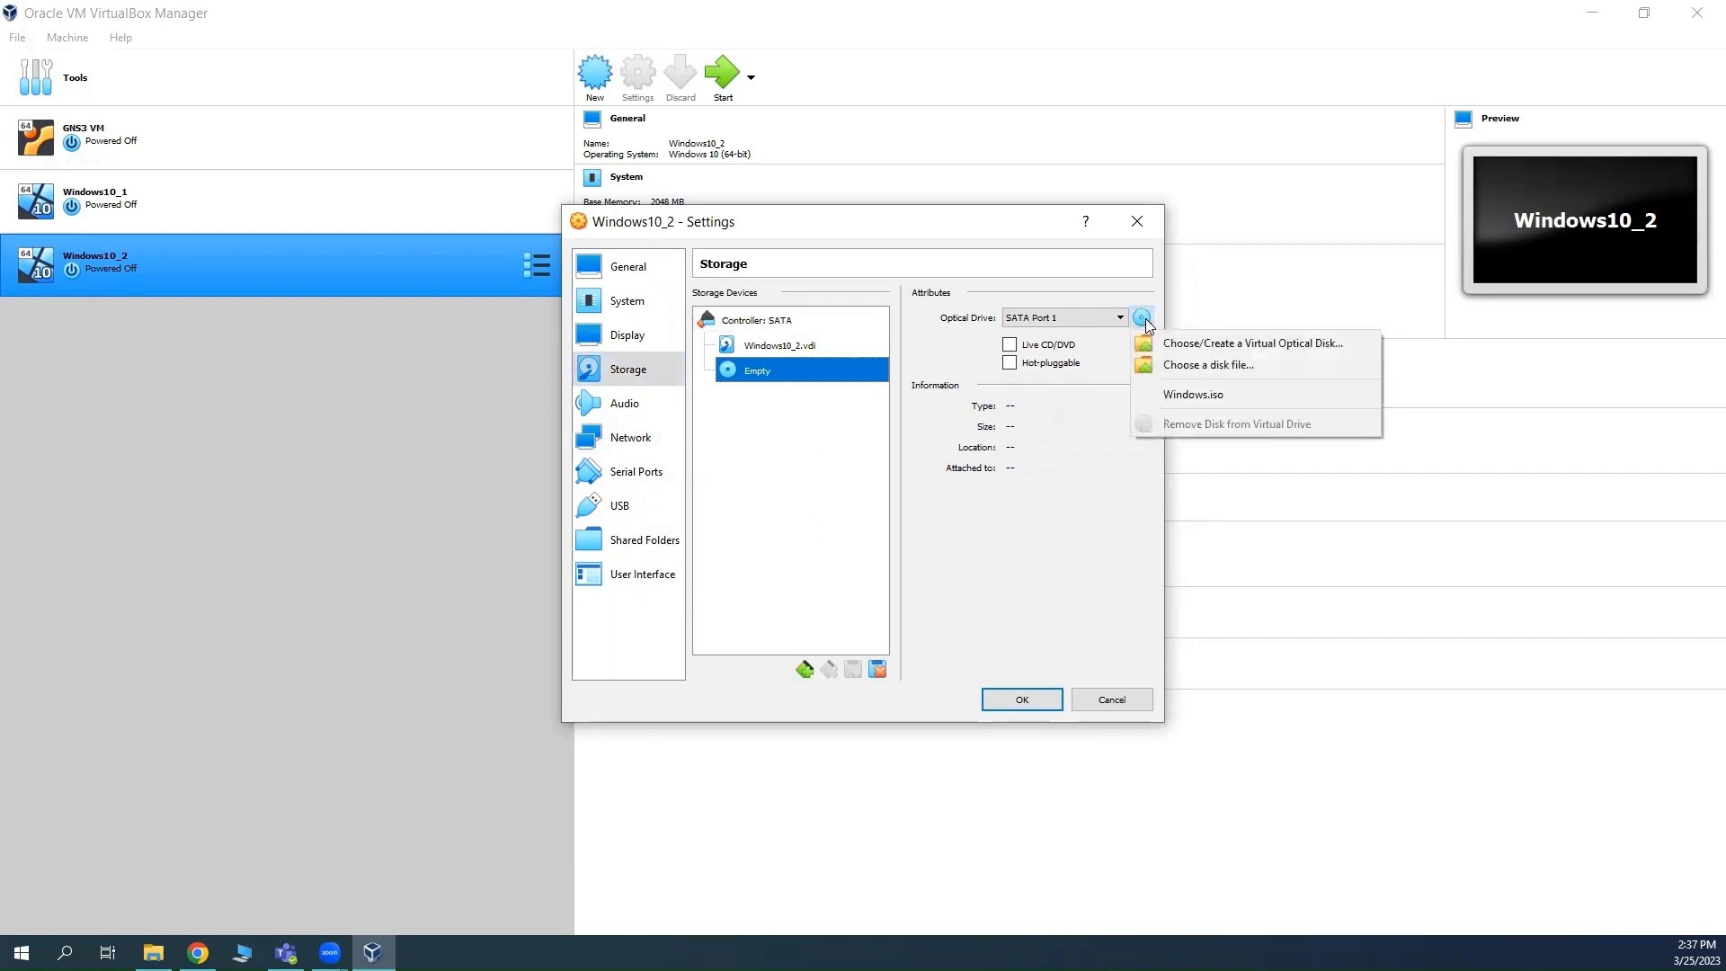
{"action": "left_click", "coordinate": [1219, 378]}
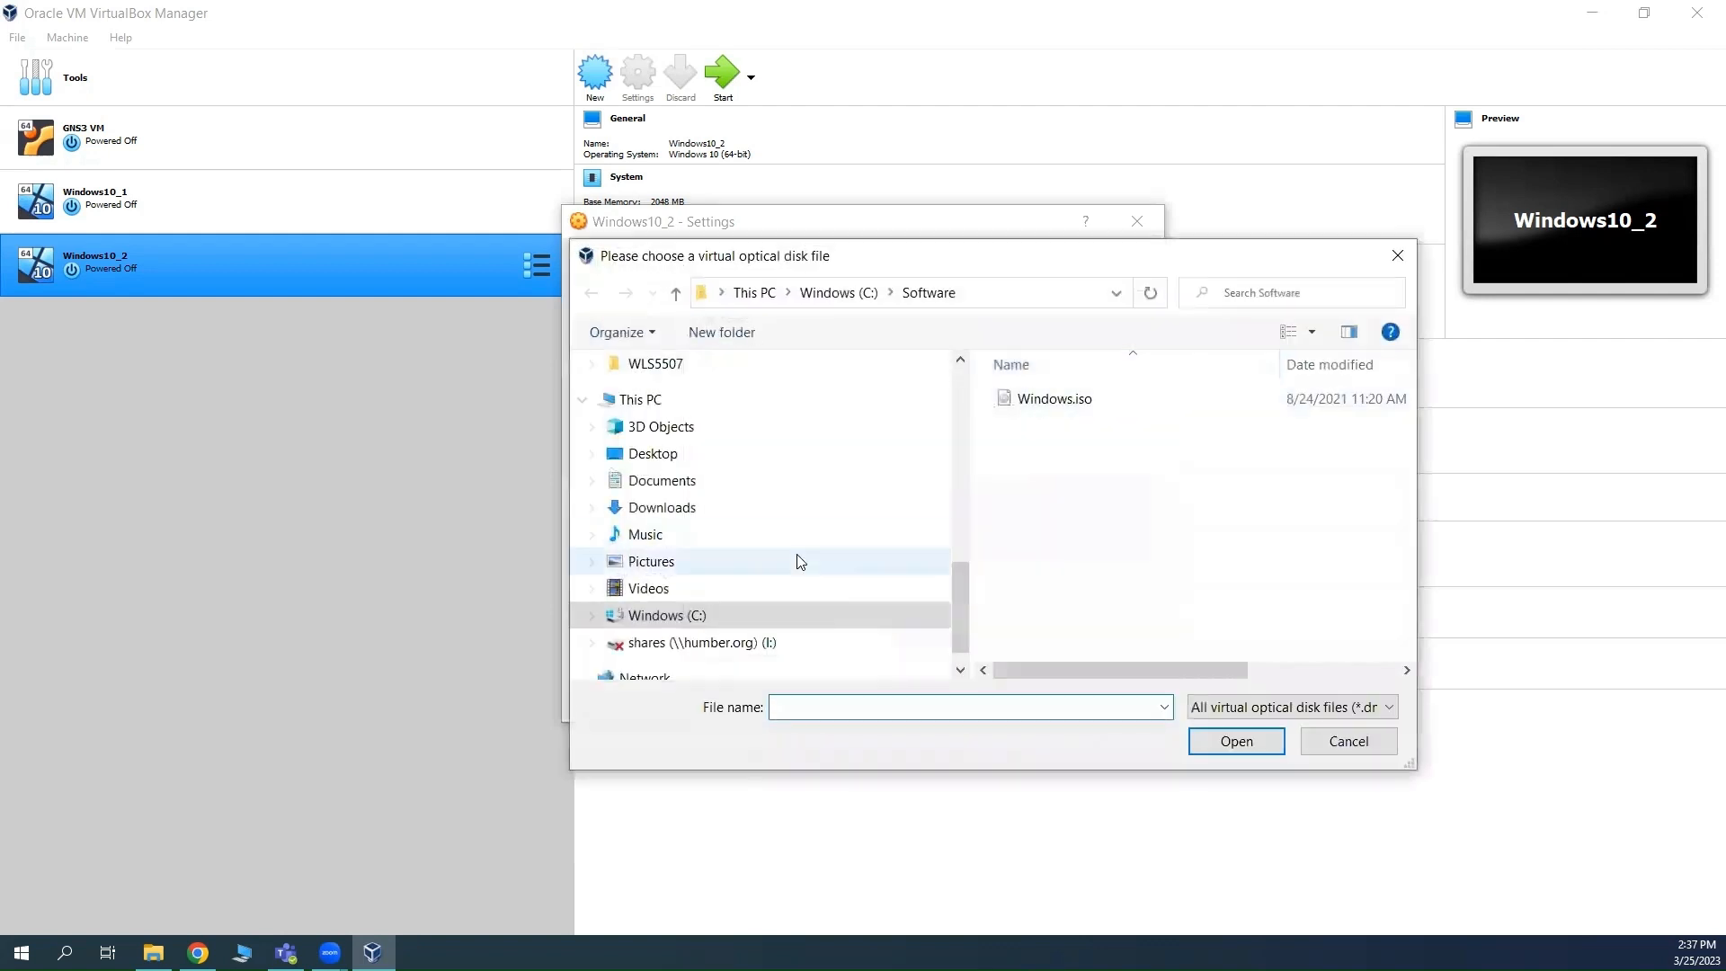
{"action": "left_click", "coordinate": [692, 625]}
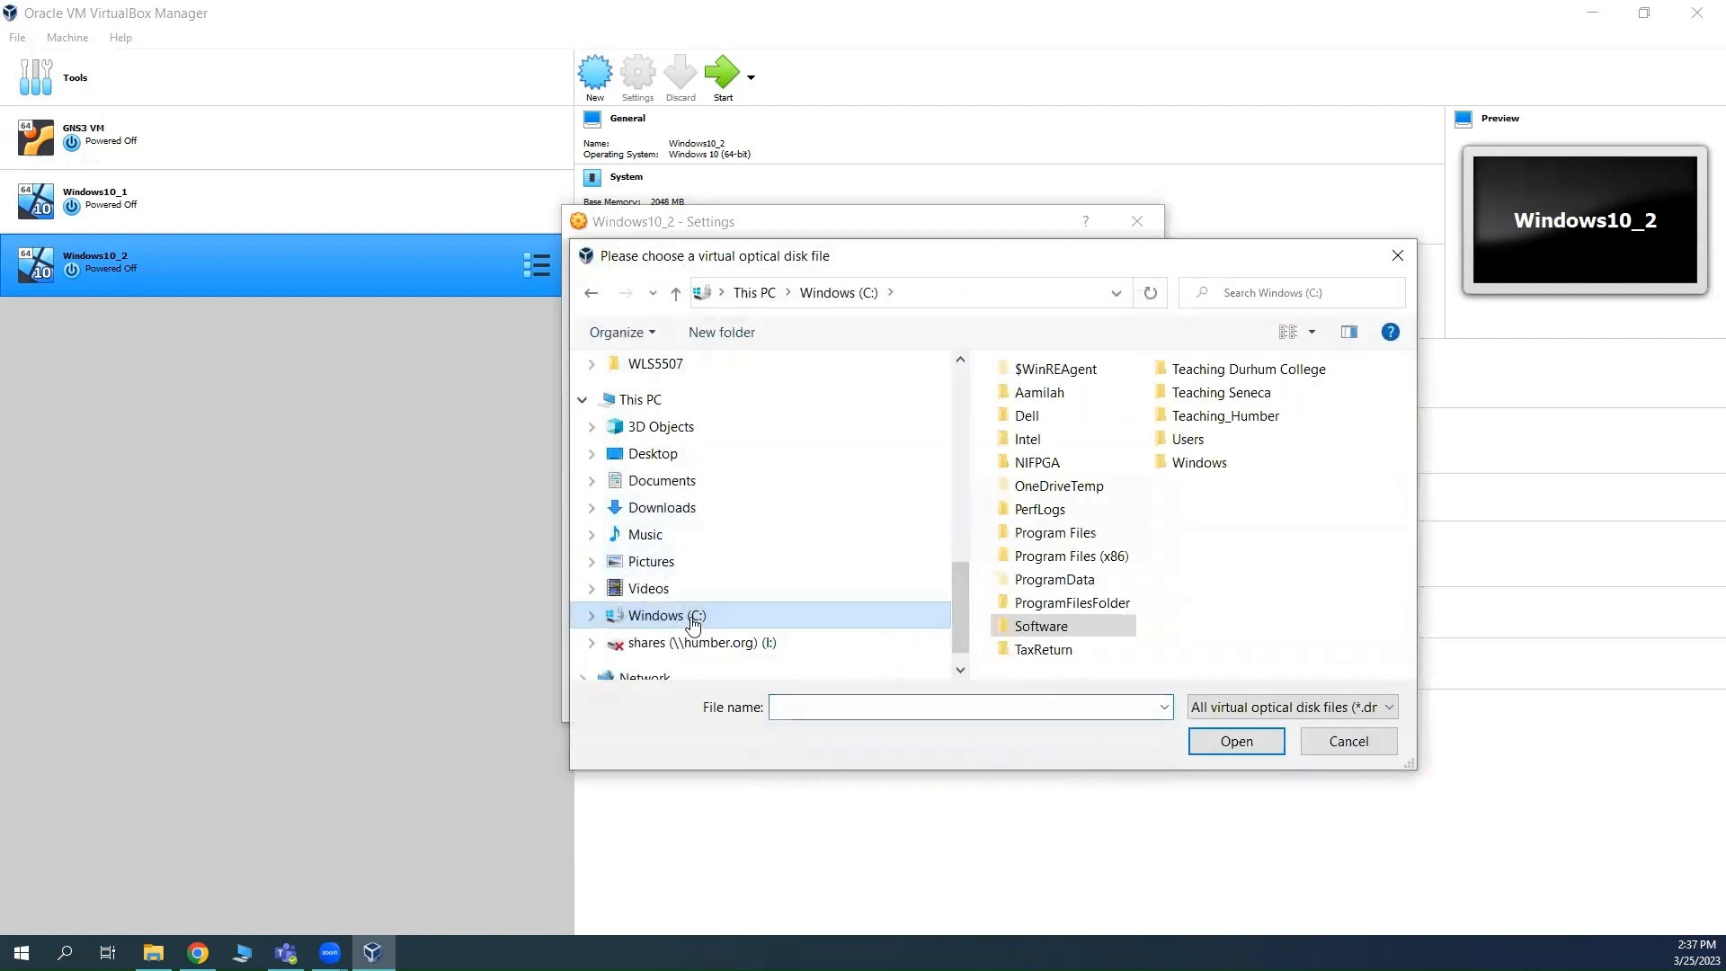
{"action": "double_click", "coordinate": [1049, 634]}
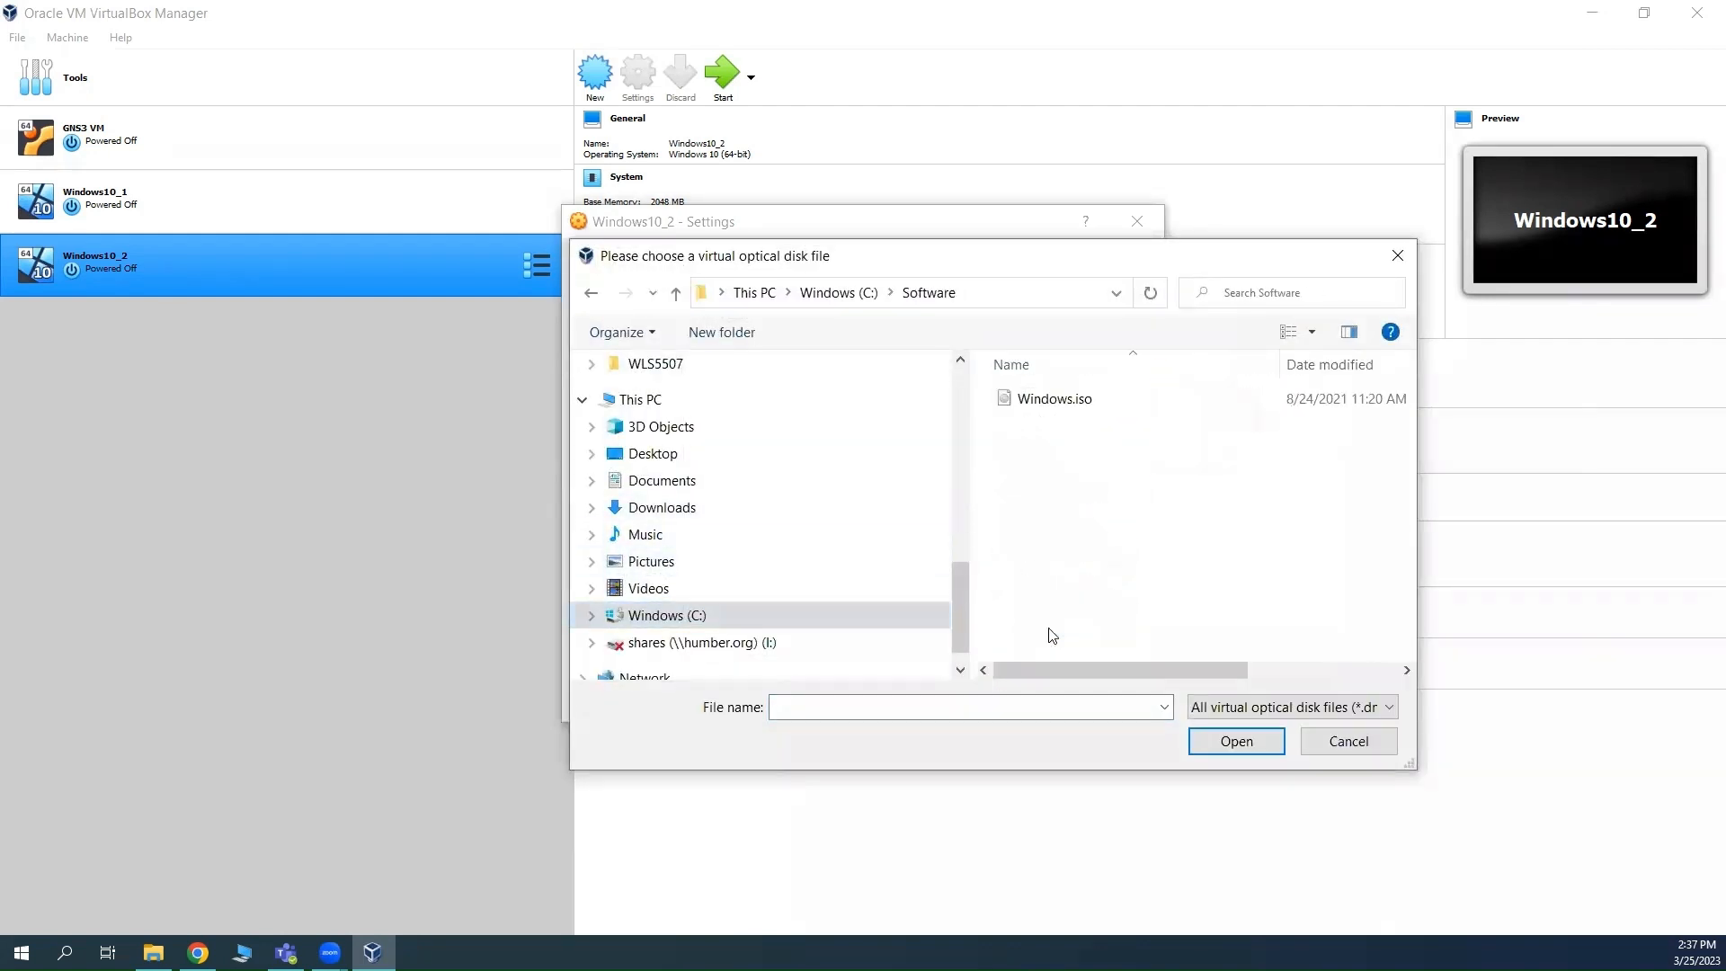
{"action": "left_click", "coordinate": [1048, 409]}
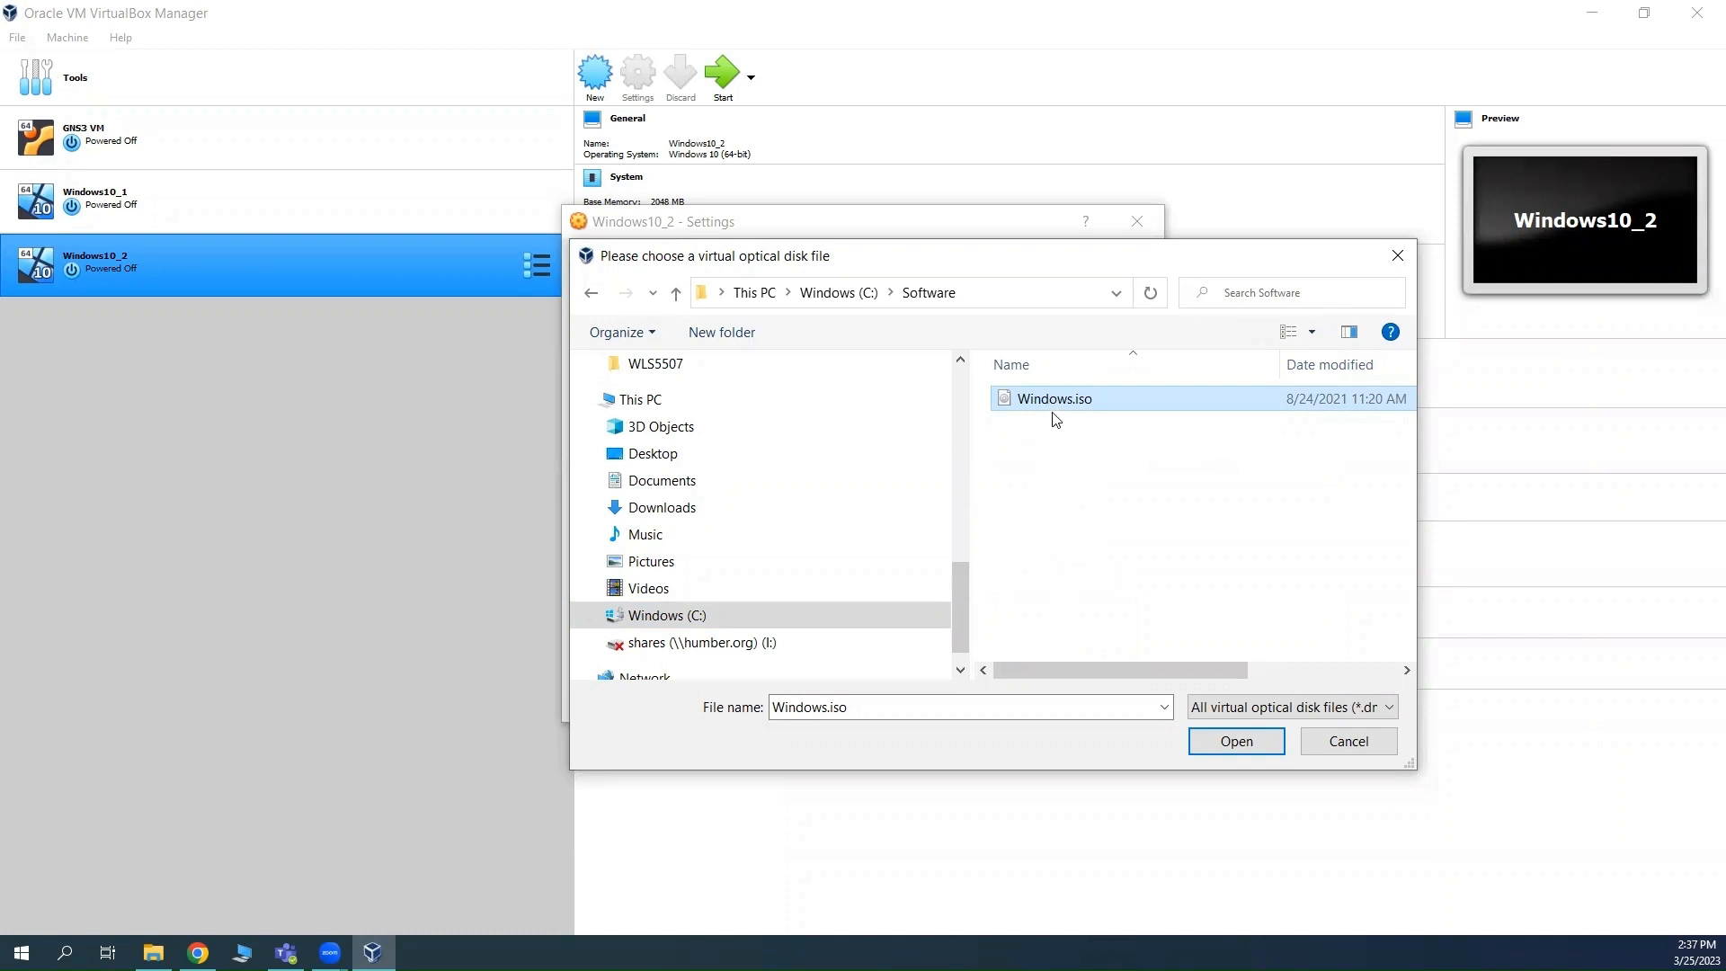
{"action": "left_click", "coordinate": [1049, 409]}
{"action": "left_click", "coordinate": [1150, 571]}
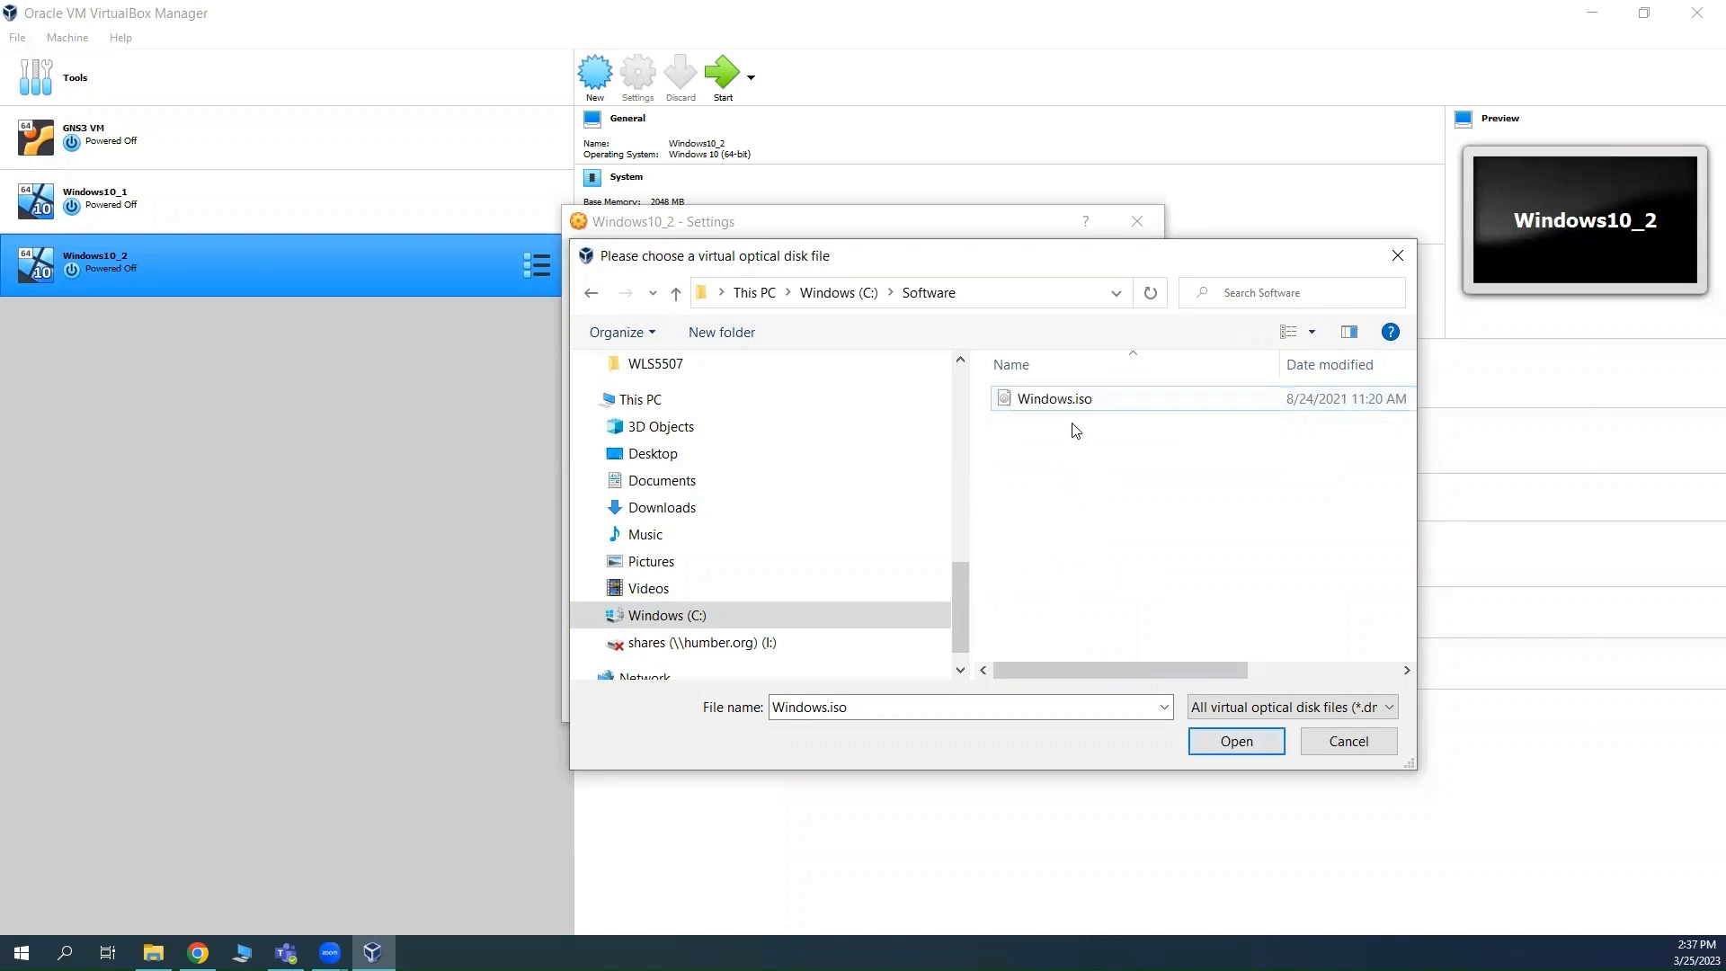
{"action": "left_click", "coordinate": [1070, 404]}
{"action": "left_click", "coordinate": [1236, 741]}
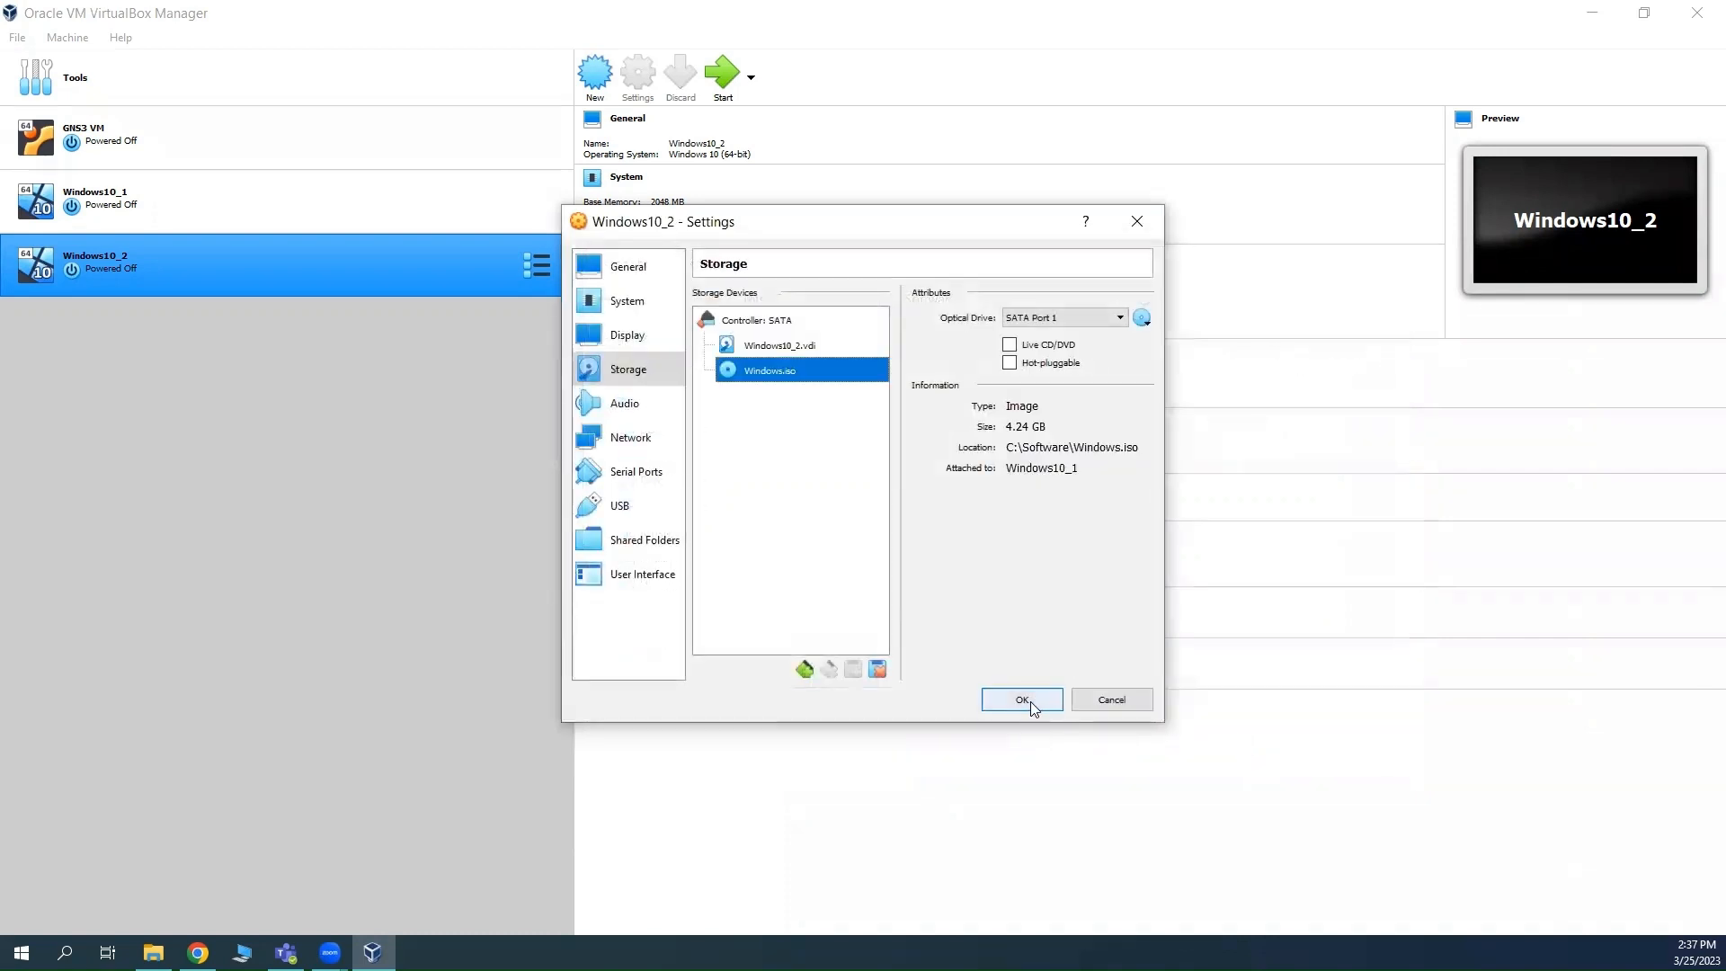
{"action": "left_click", "coordinate": [1023, 699]}
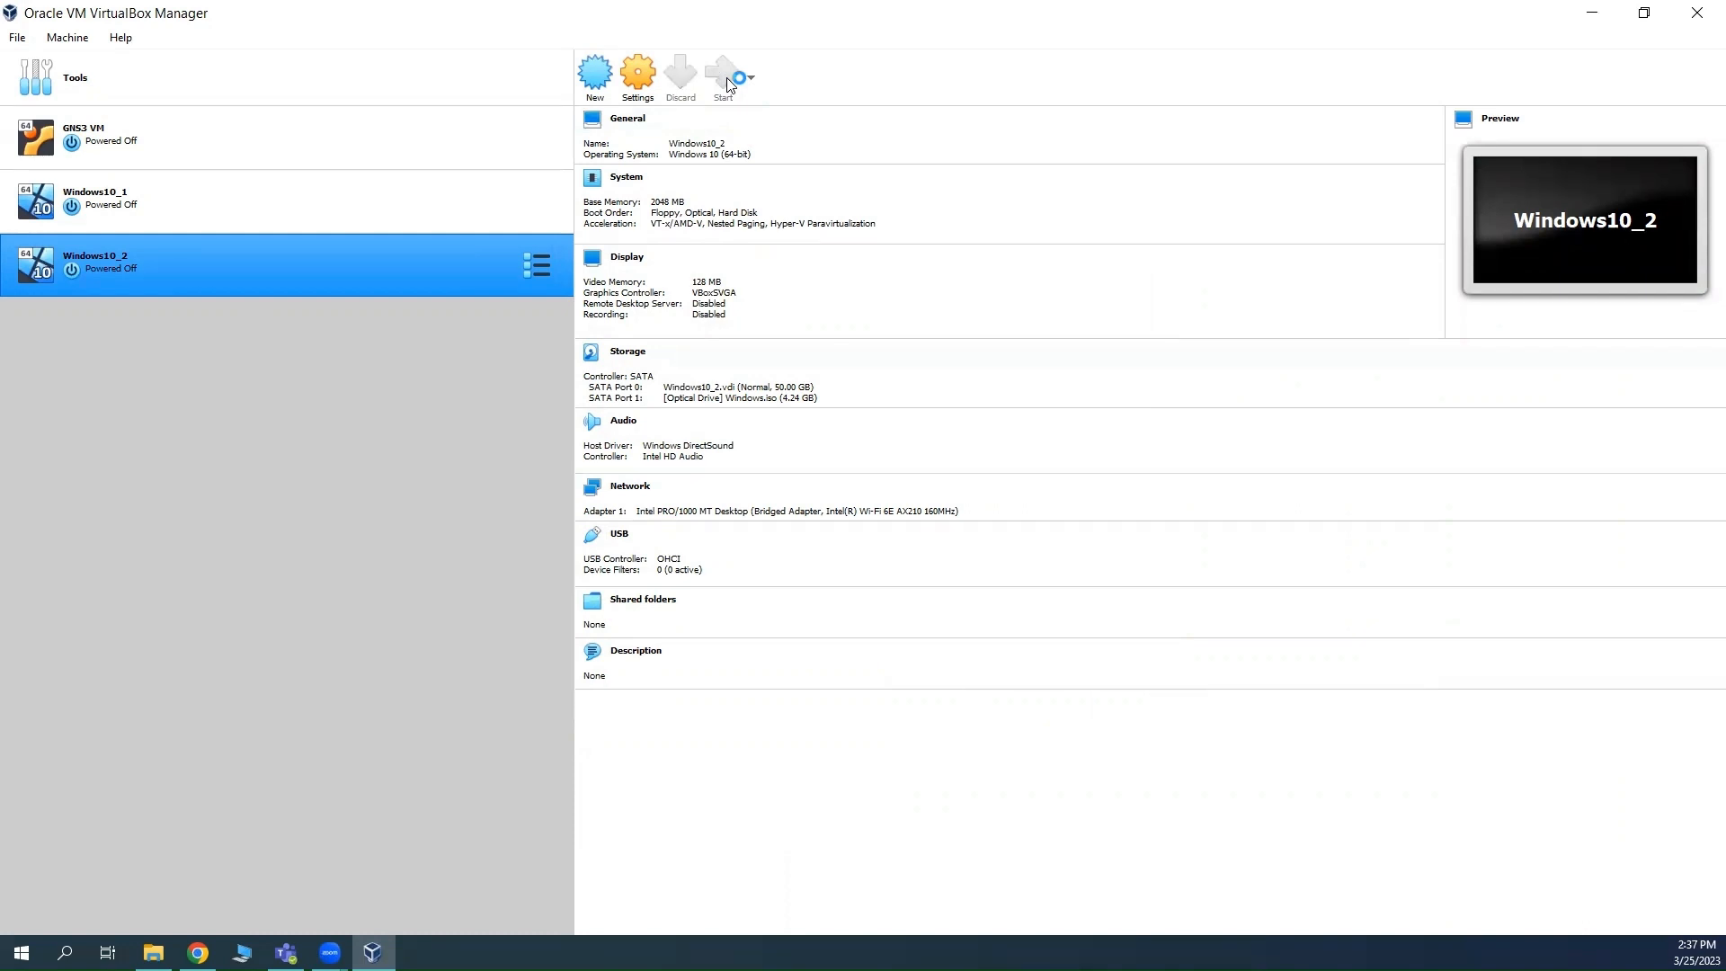
Start the Windows10_2 virtual machine, move its window up beside the machine list, and dismiss the keyboard and mouse notifications
{"action": "left_click", "coordinate": [728, 83]}
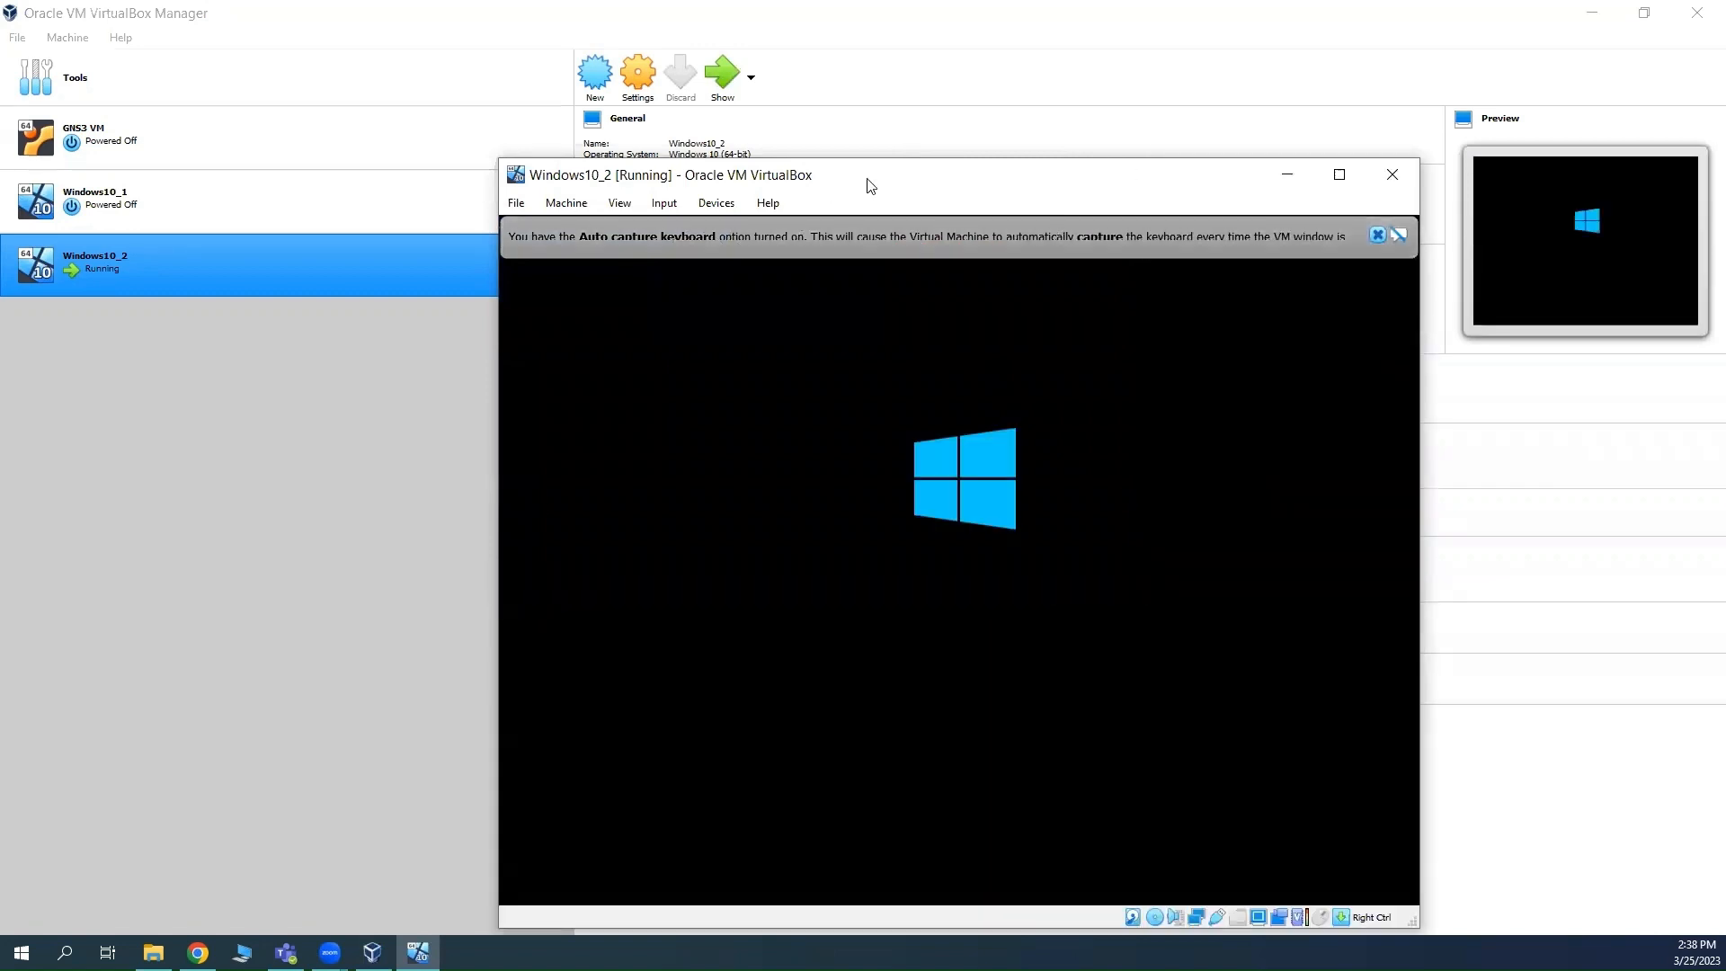
{"action": "left_click_drag", "start_coordinate": [866, 186], "coordinate": [771, 80]}
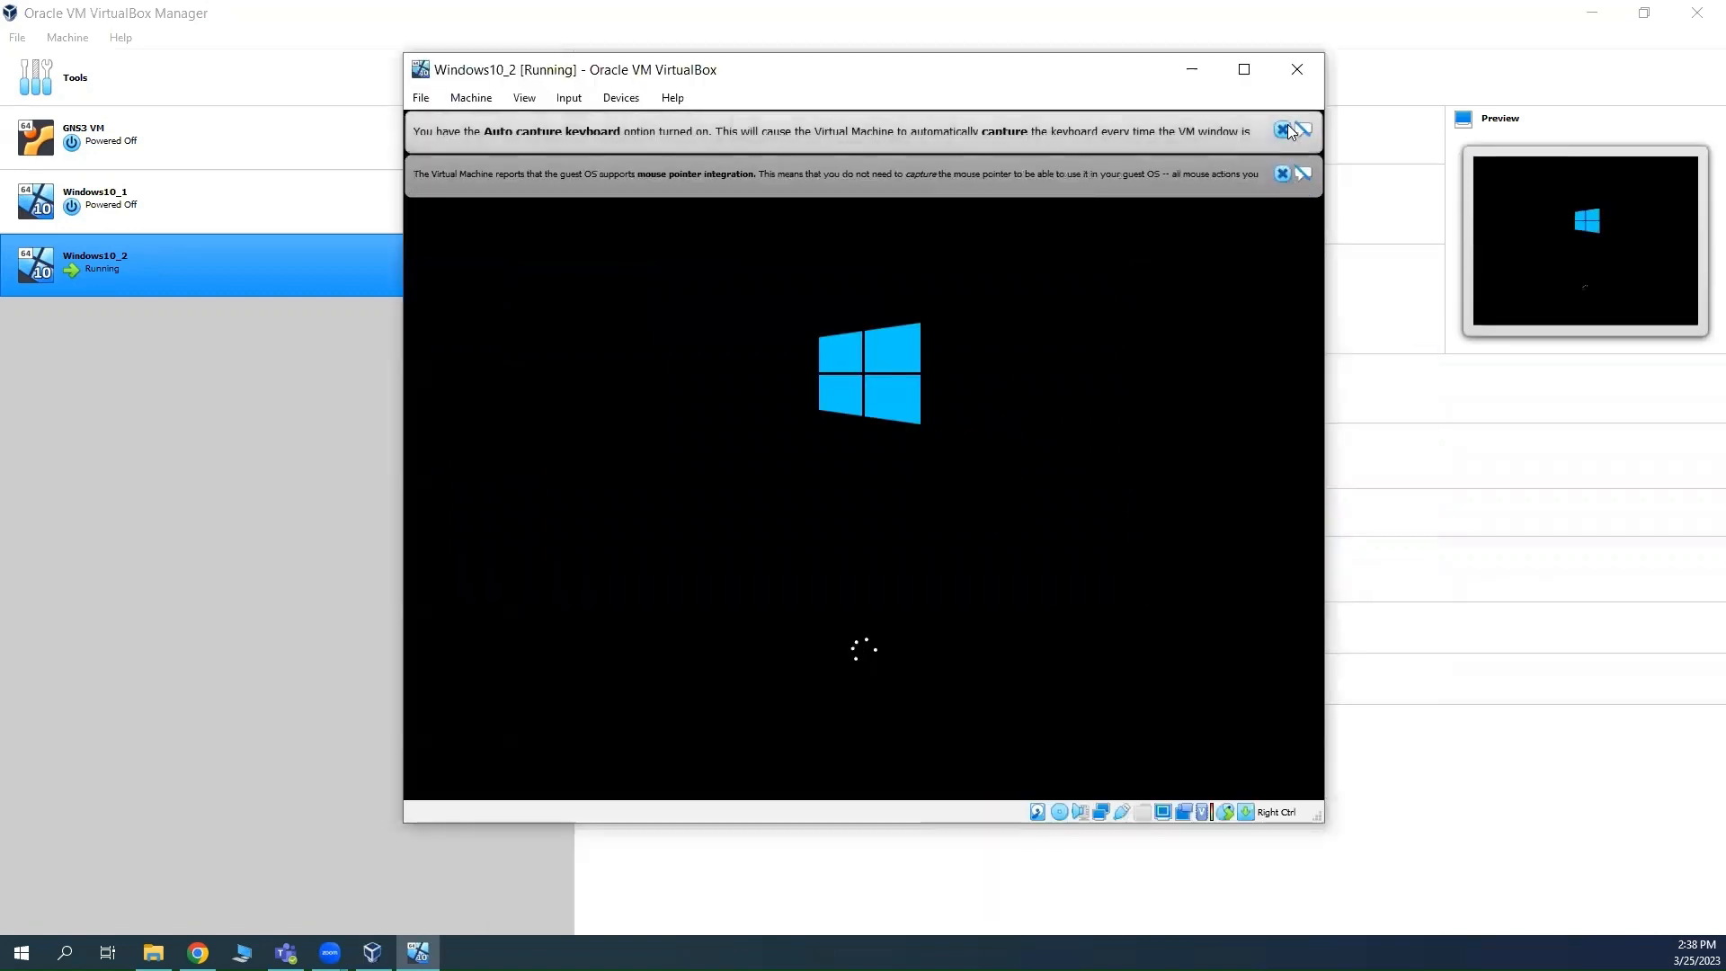
{"action": "left_click", "coordinate": [1286, 127]}
{"action": "left_click", "coordinate": [1286, 130]}
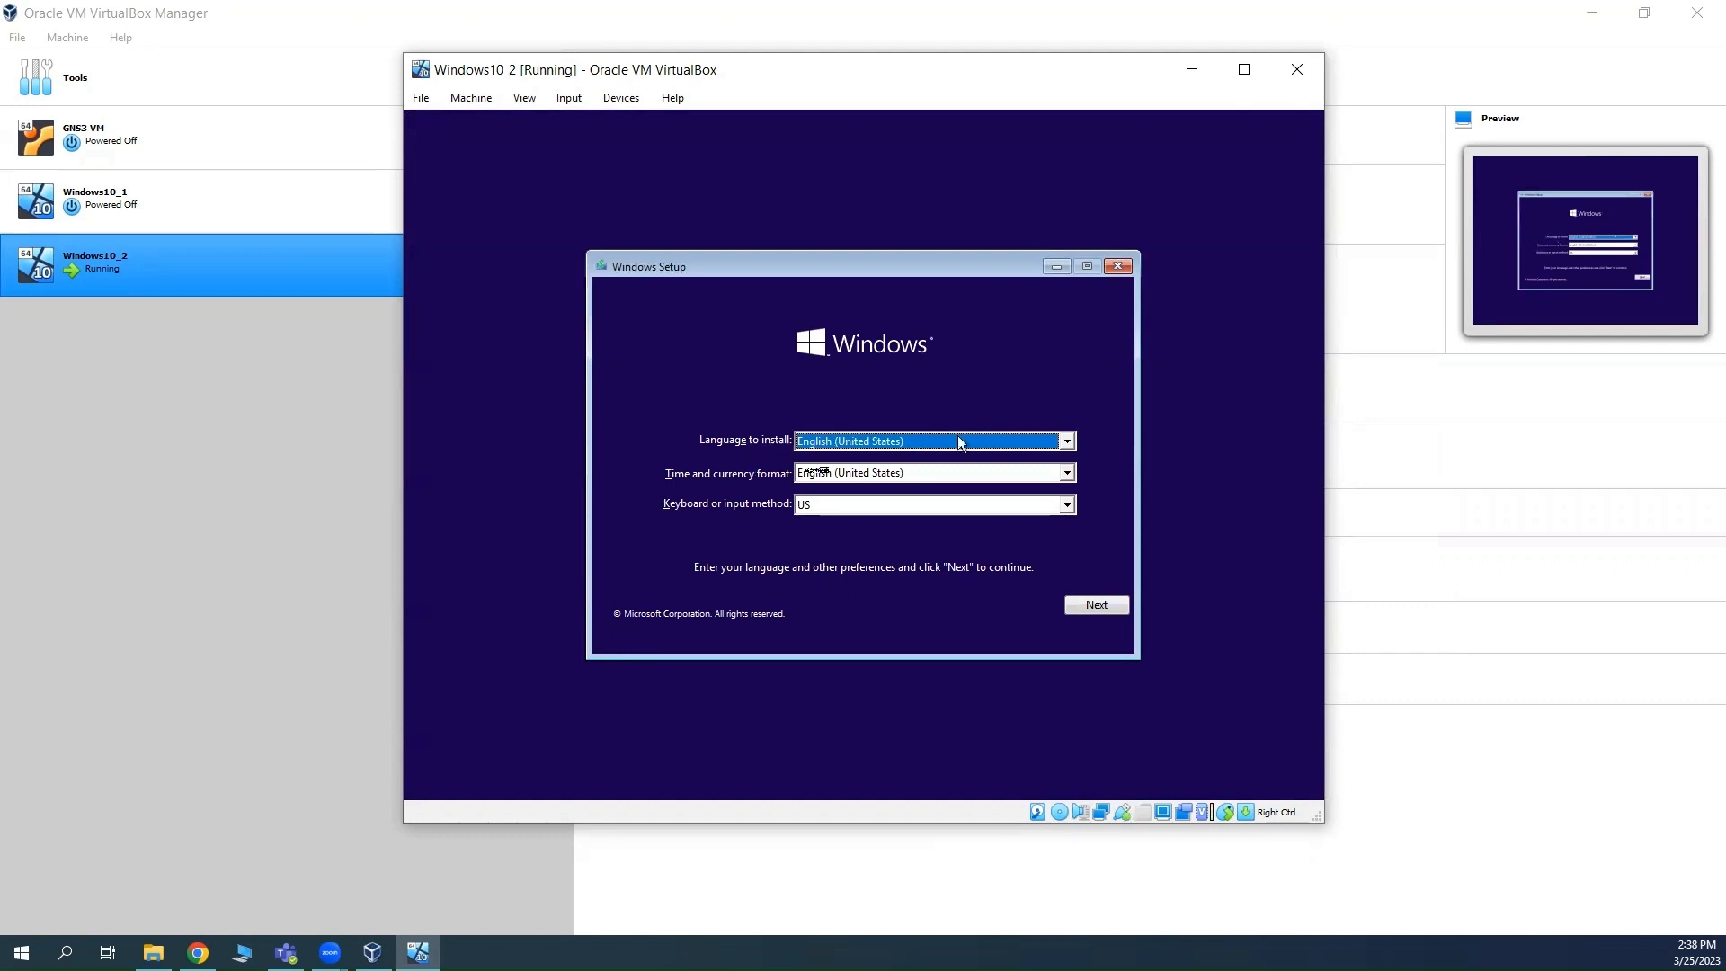
Start the Windows installation with English (United States) and the US keyboard, without a product key, choosing the Windows 10 Home edition
{"action": "key", "text": "Tab"}
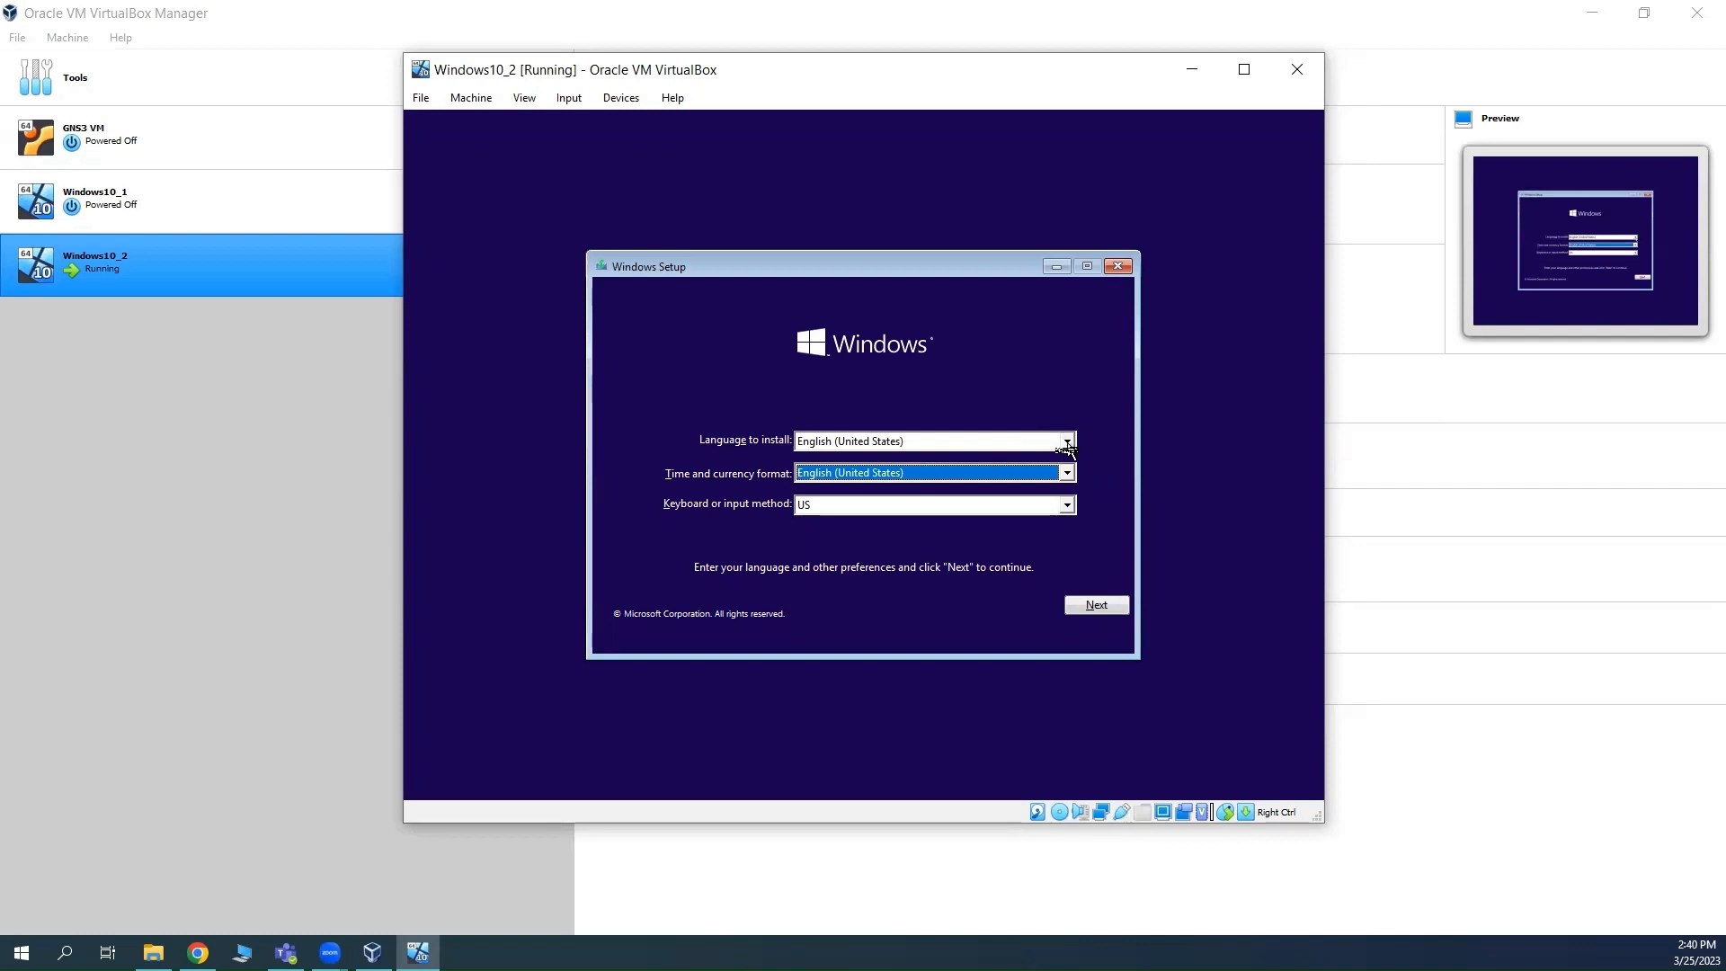
{"action": "left_click", "coordinate": [1096, 607]}
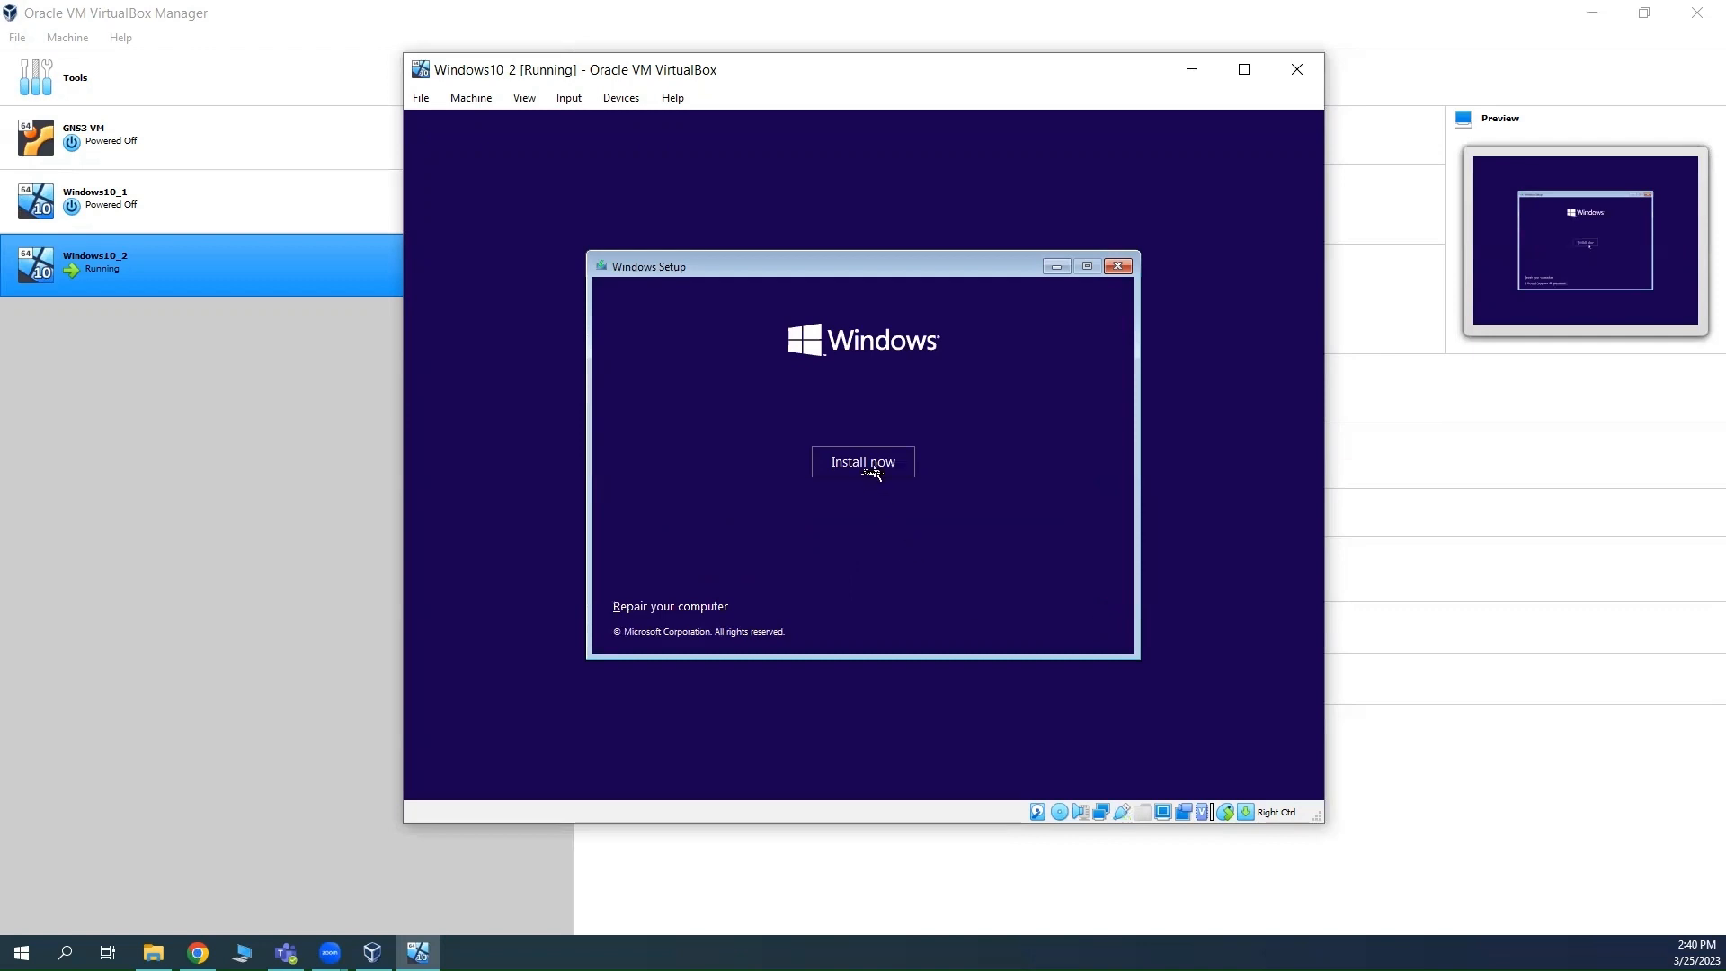
{"action": "left_click", "coordinate": [872, 469]}
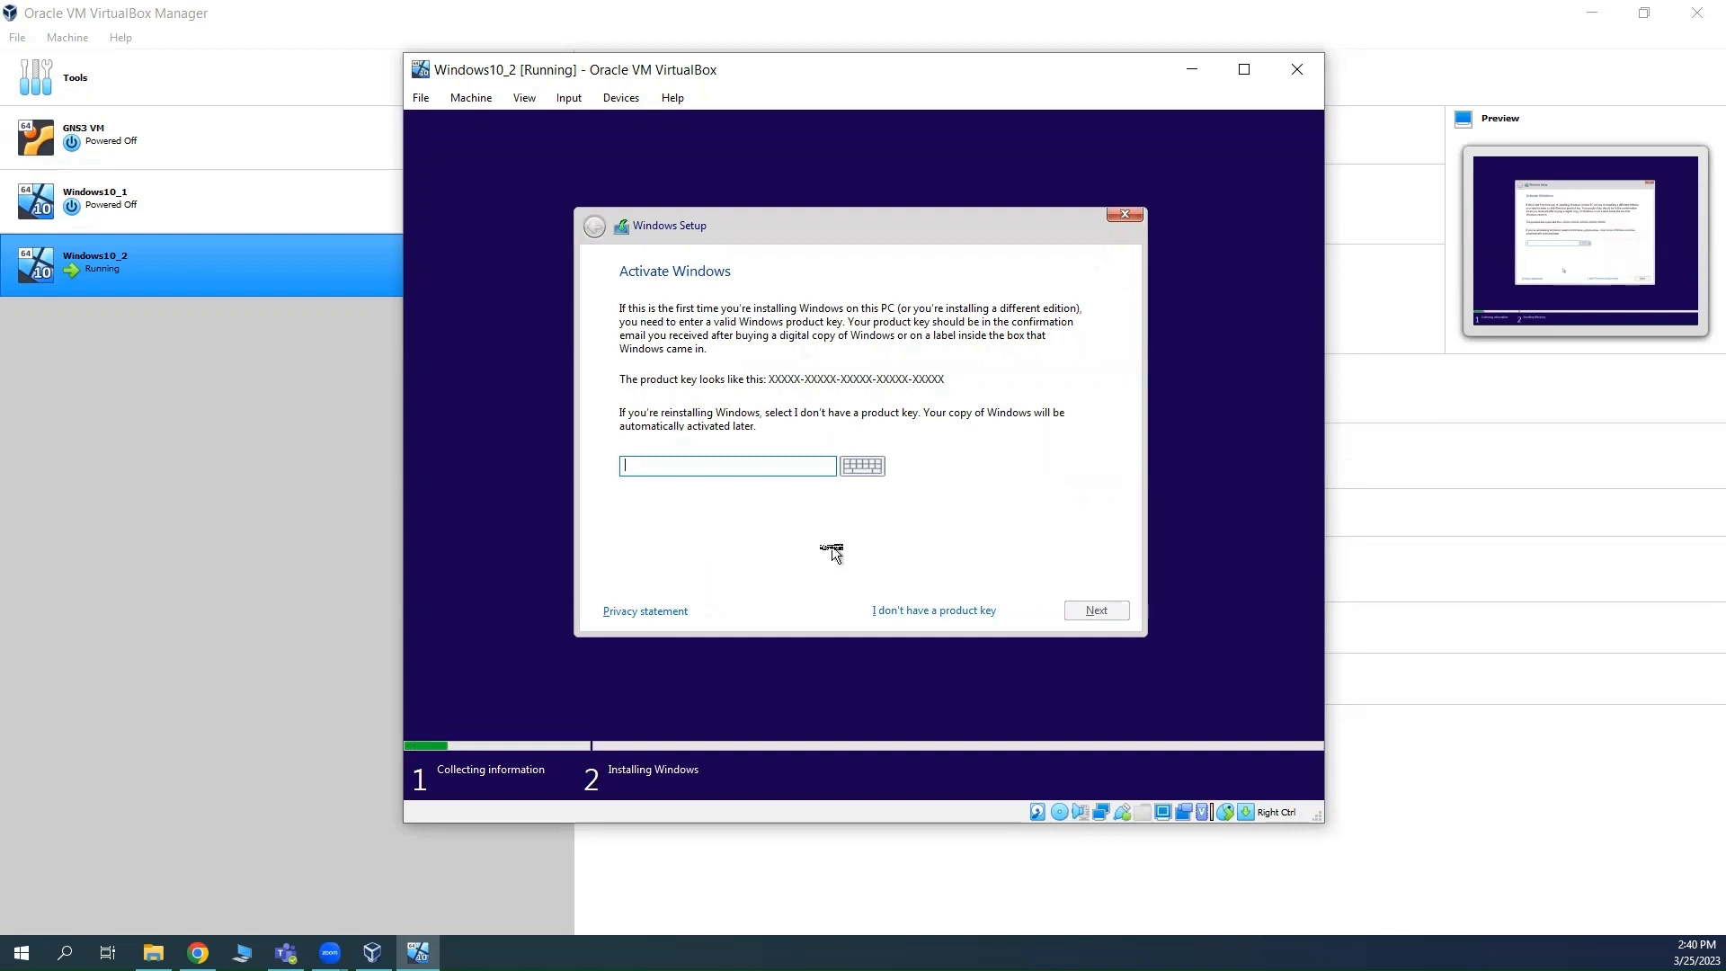
{"action": "left_click", "coordinate": [912, 620]}
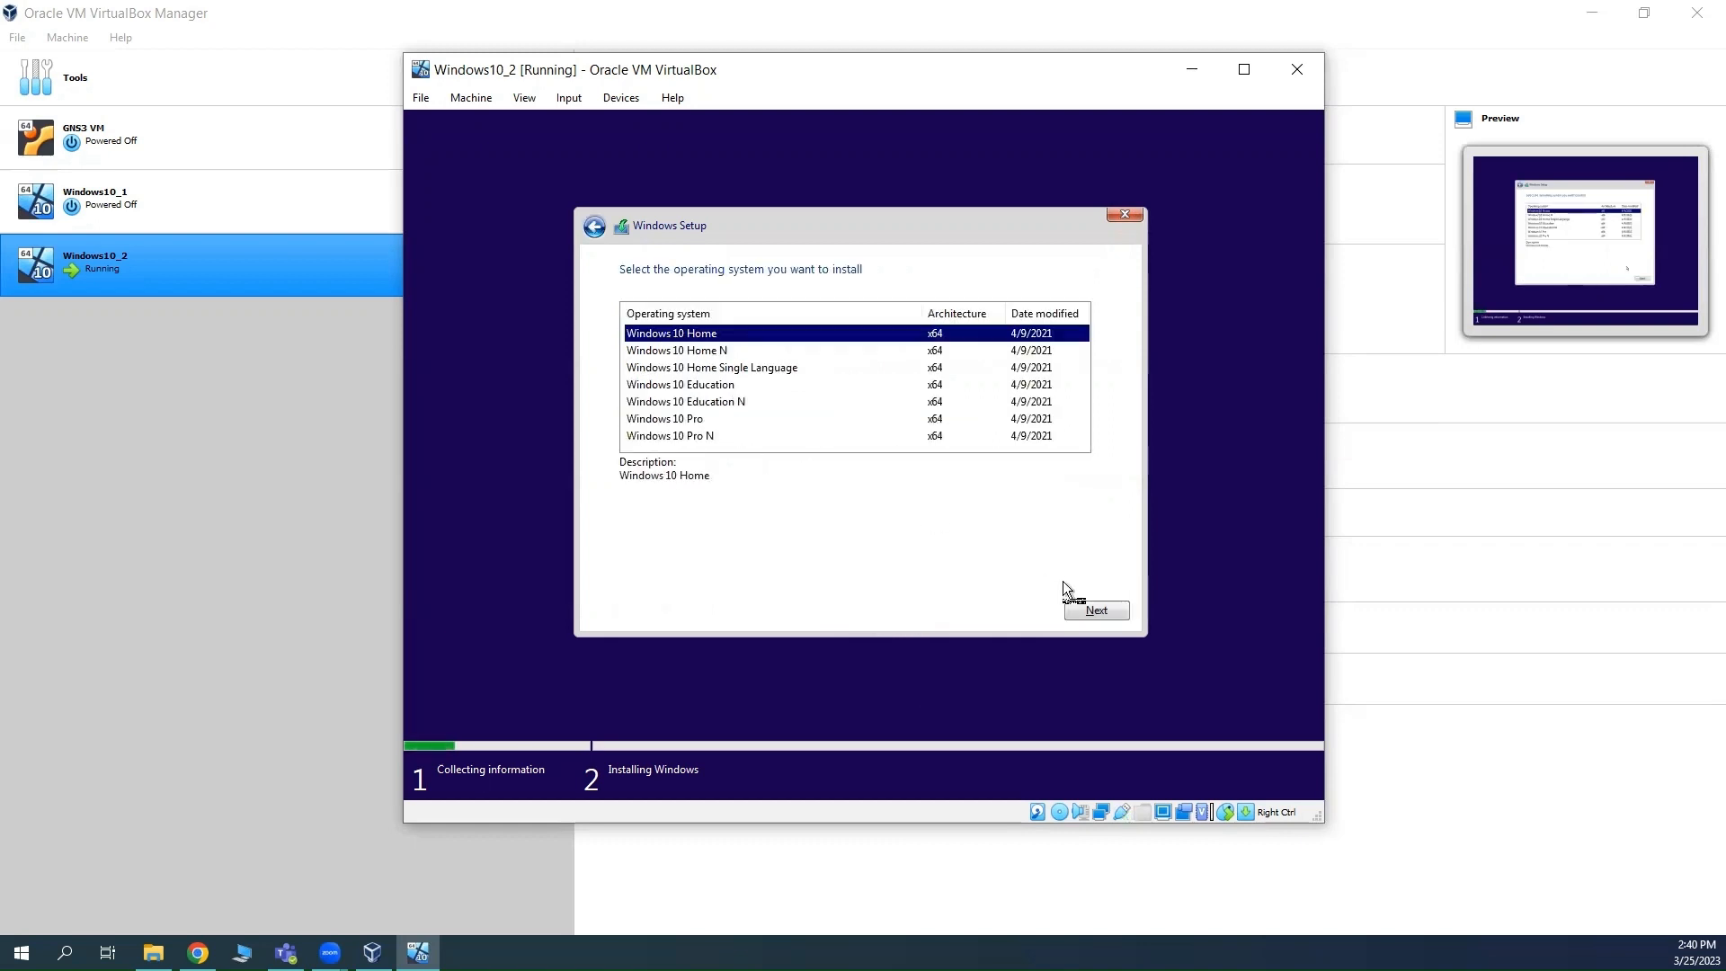
{"action": "left_click", "coordinate": [1094, 616]}
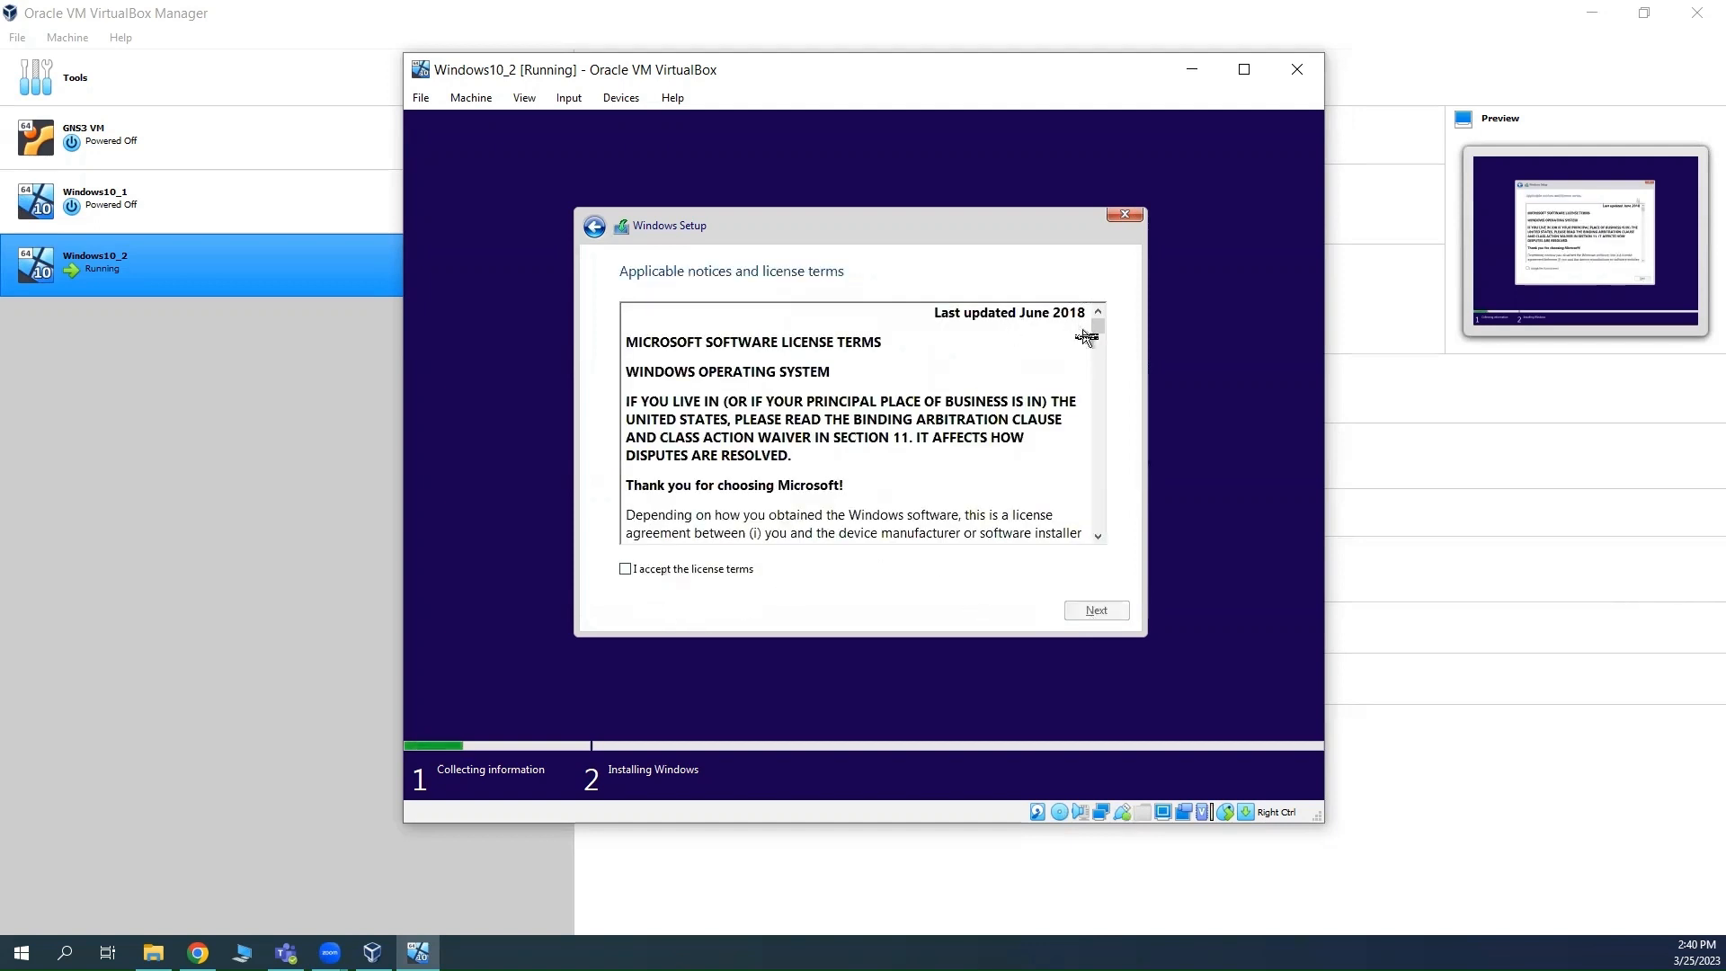
Accept the license terms and run a custom Windows-only installation on Drive 0 Unallocated Space
{"action": "left_click_drag", "start_coordinate": [1095, 331], "coordinate": [1102, 540]}
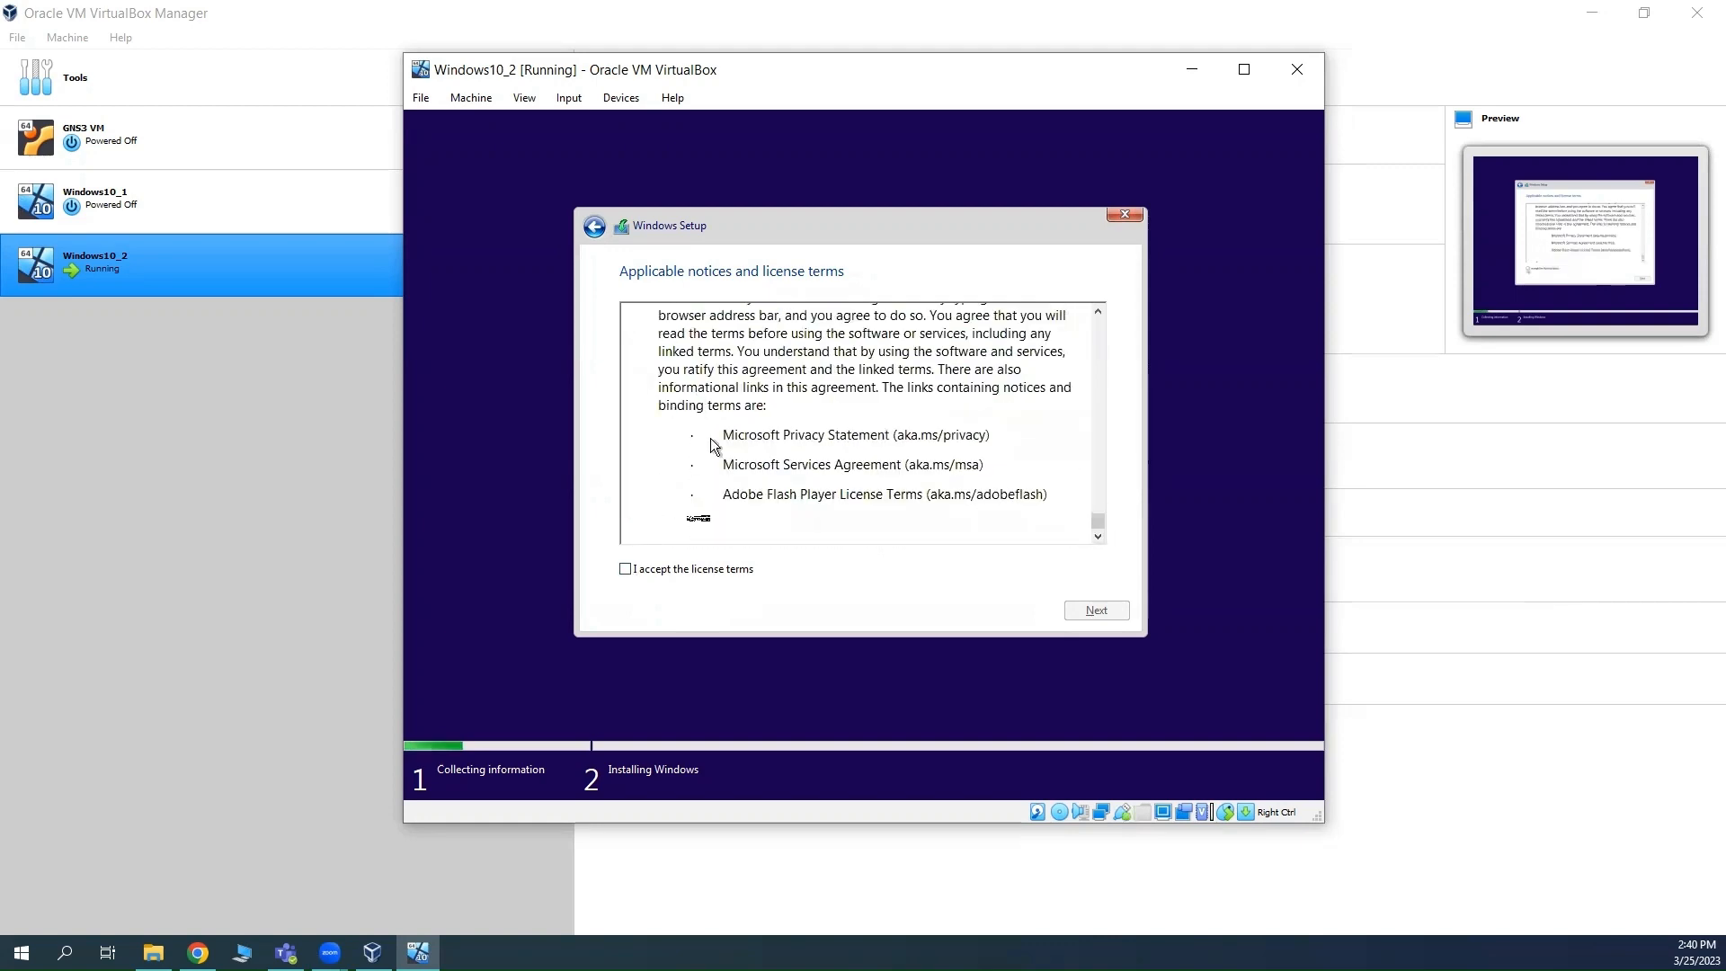
{"action": "left_click", "coordinate": [624, 571]}
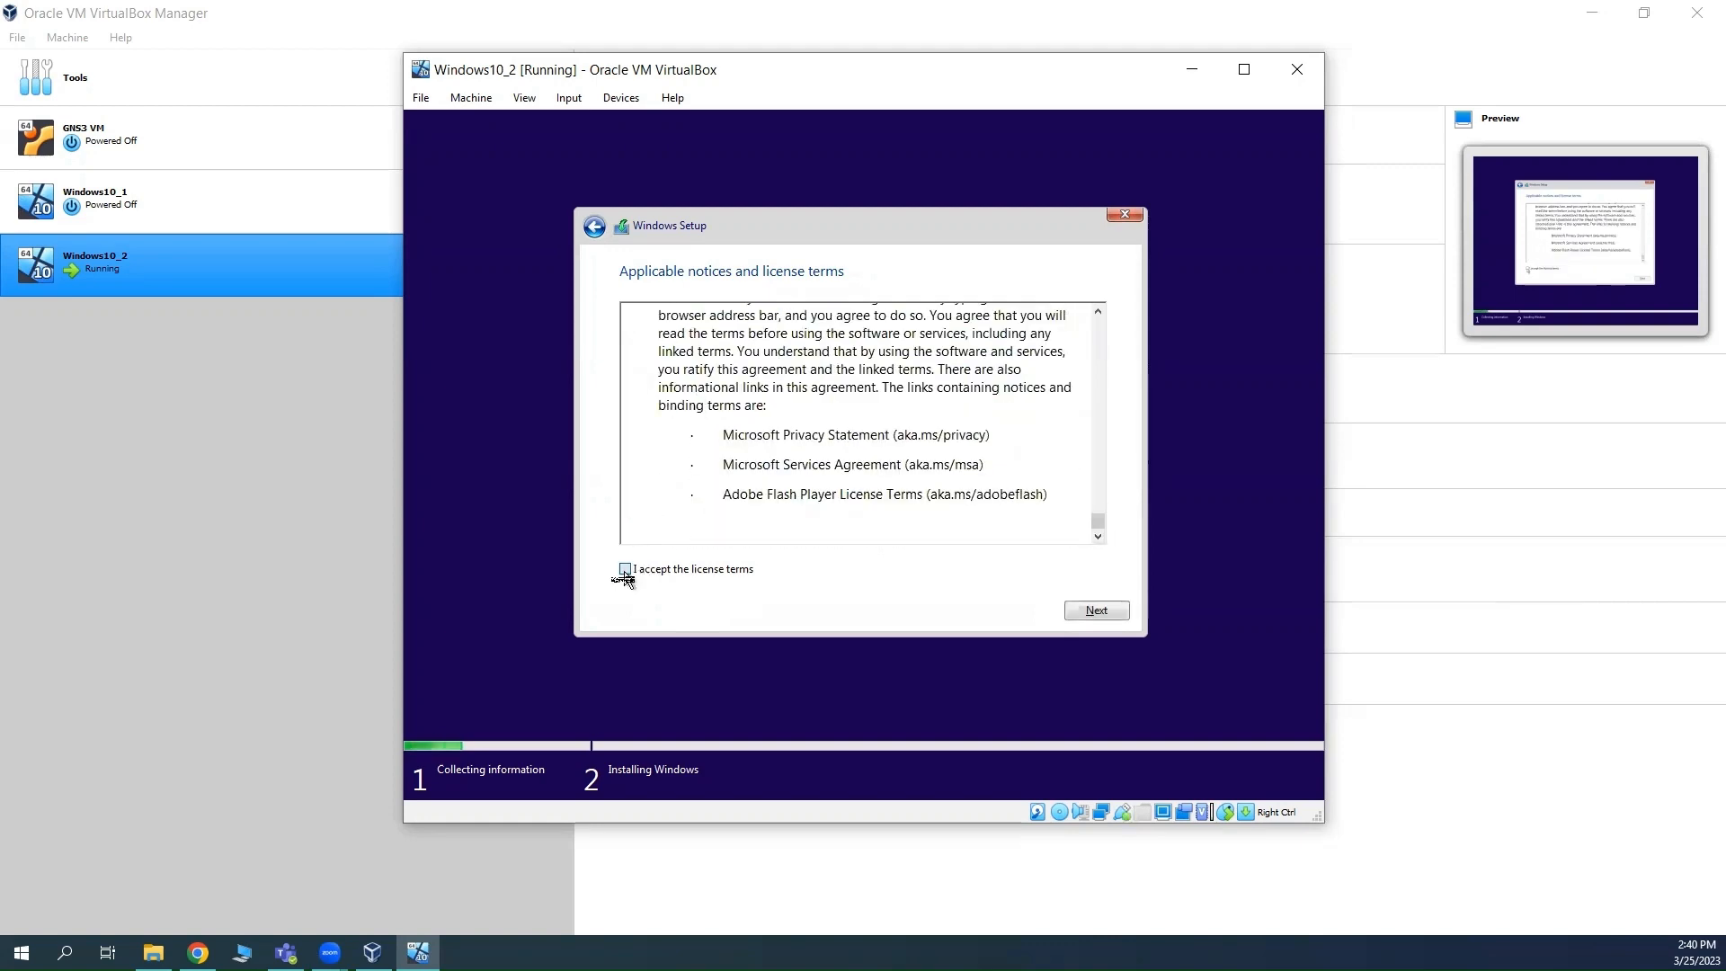
{"action": "left_click", "coordinate": [1094, 612]}
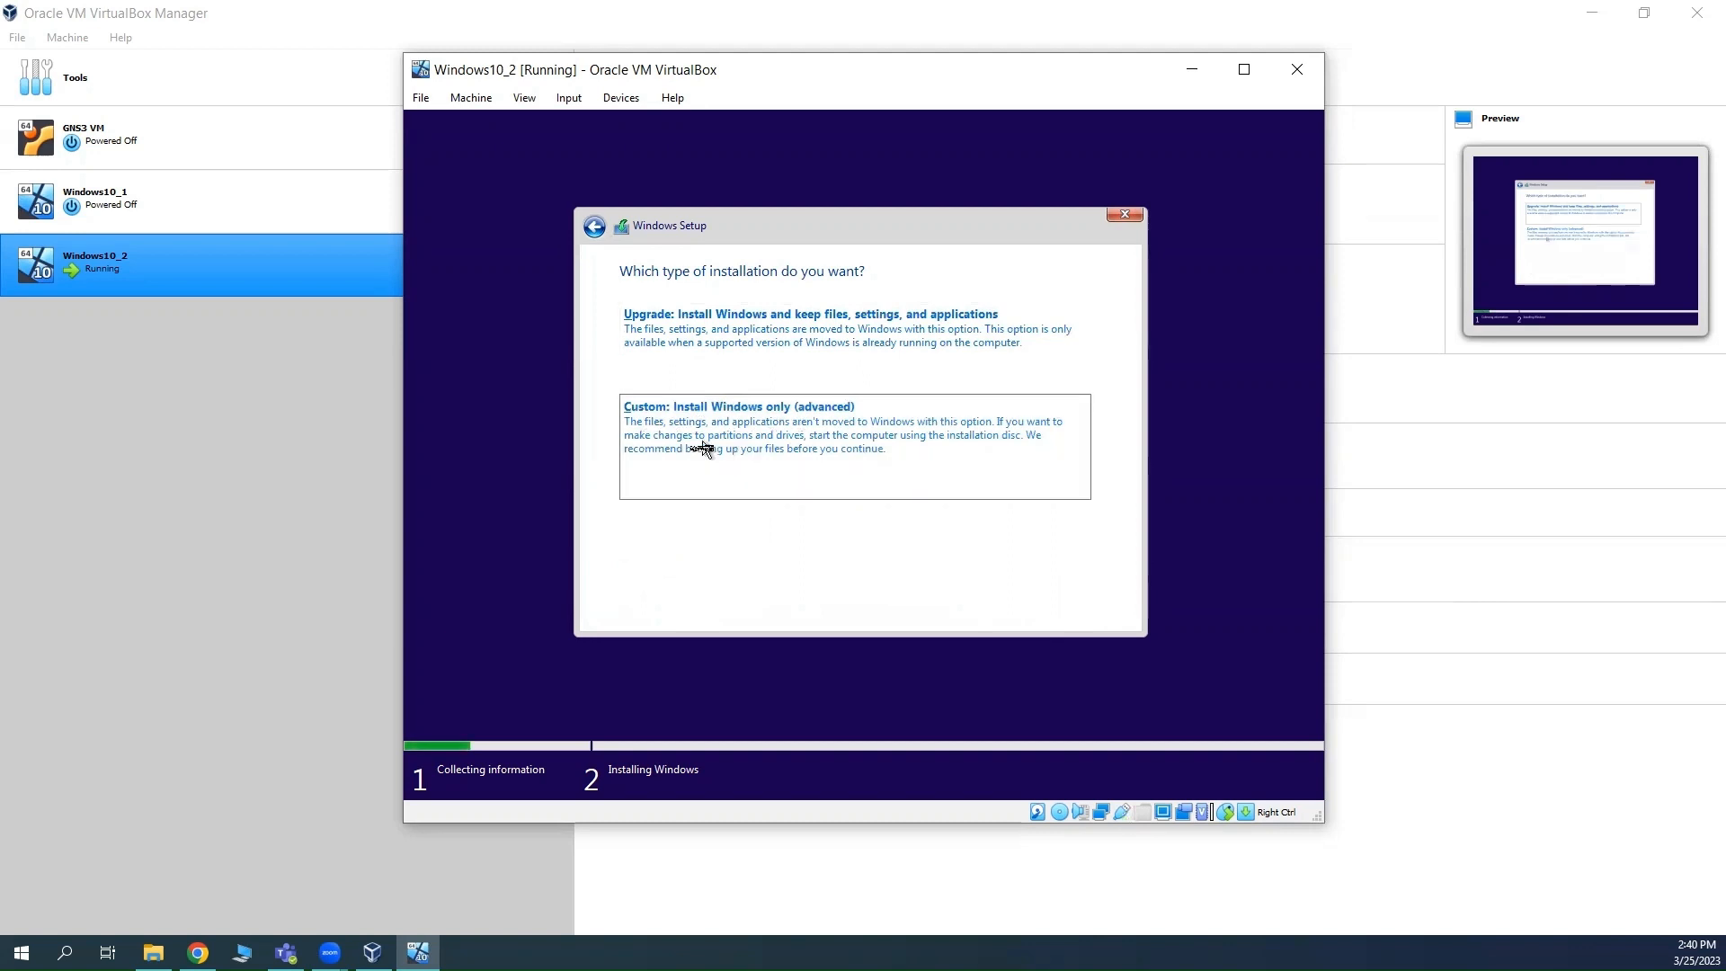
{"action": "left_click", "coordinate": [703, 448]}
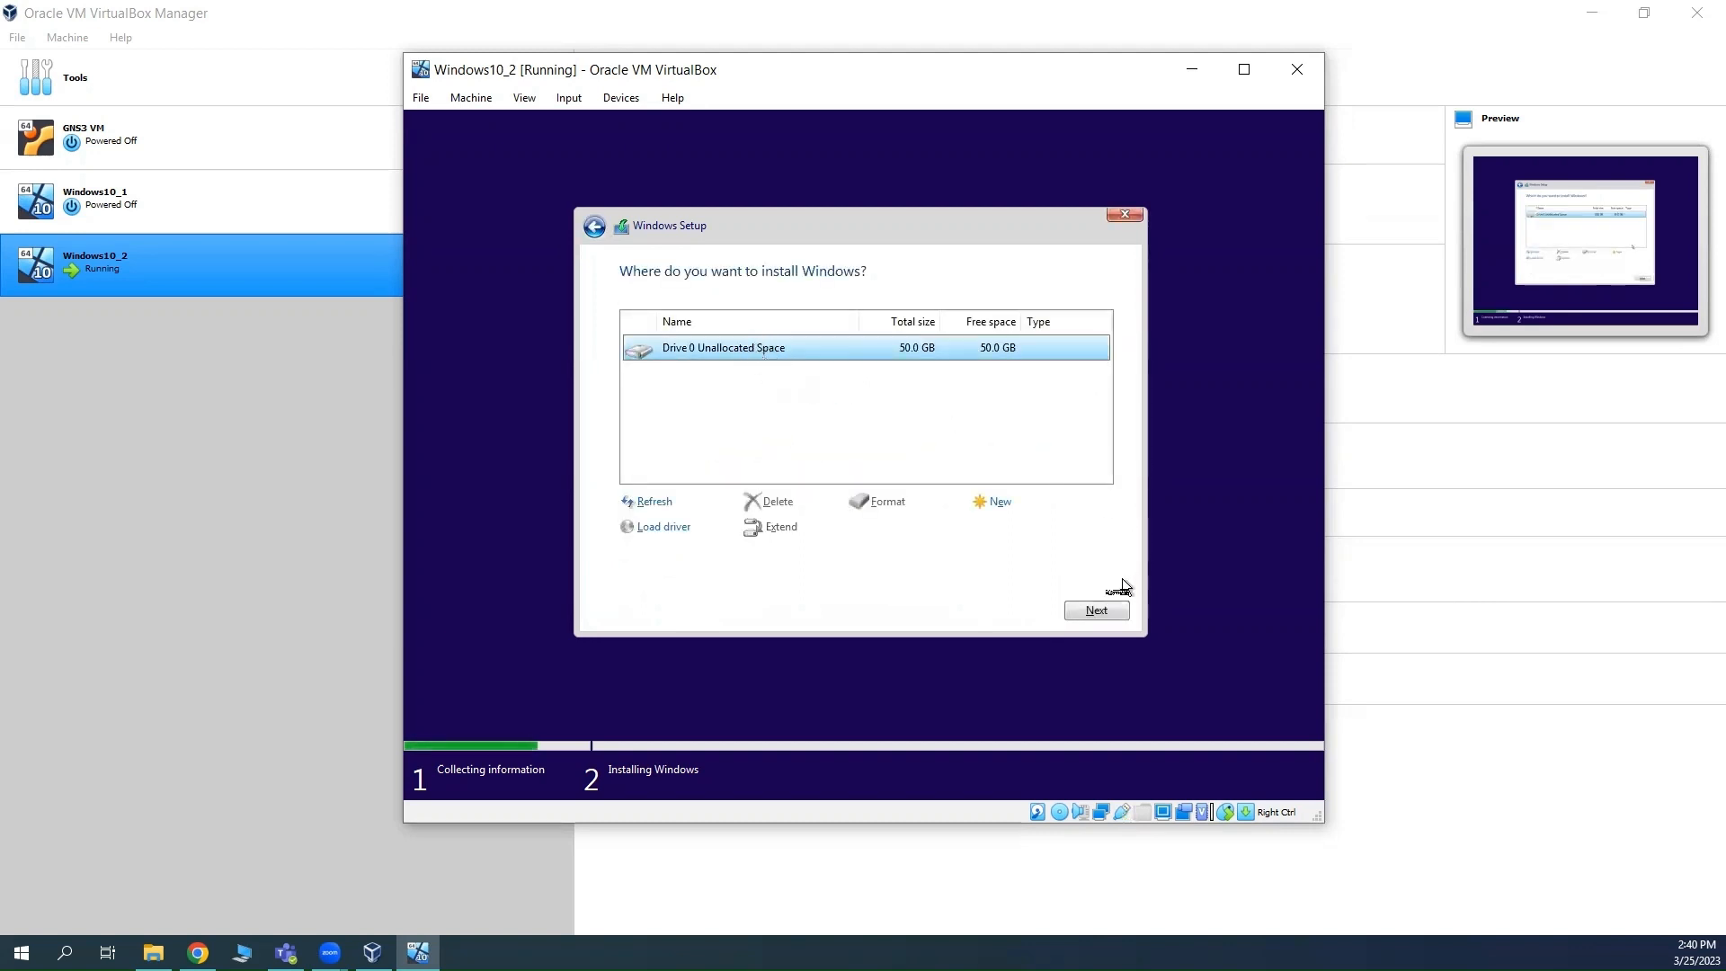
{"action": "left_click", "coordinate": [1113, 612]}
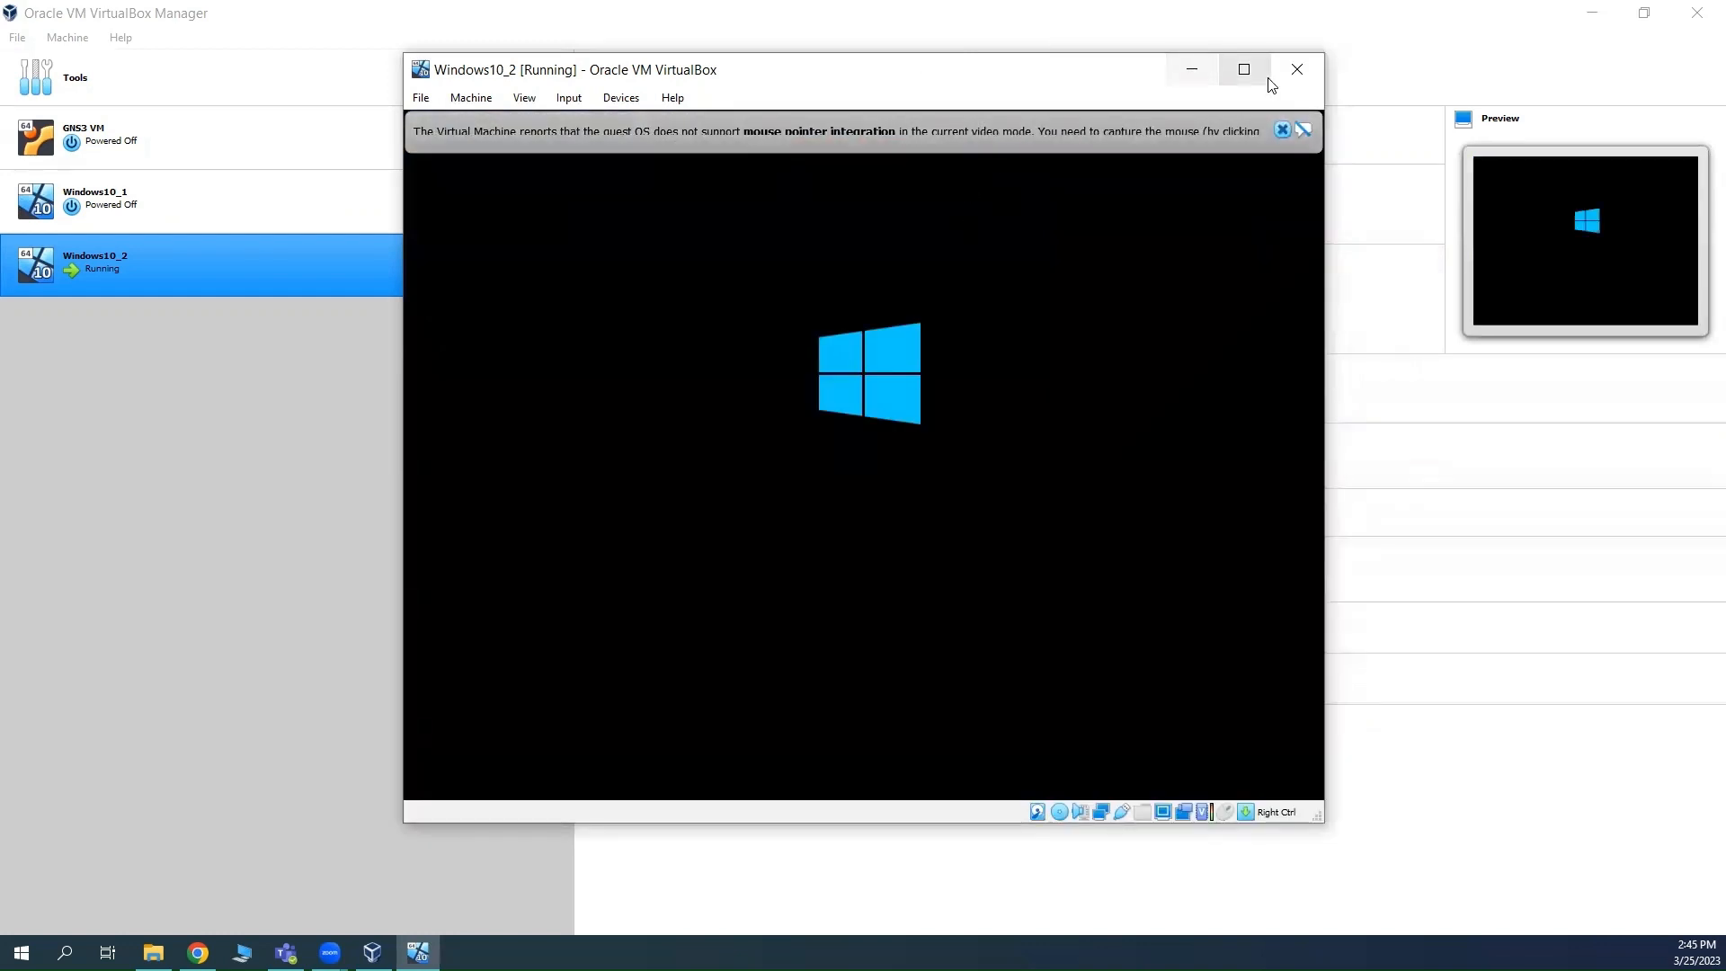
Dismiss the mouse pointer integration notifications while the virtual machine restarts during installation
{"action": "left_click", "coordinate": [1282, 129]}
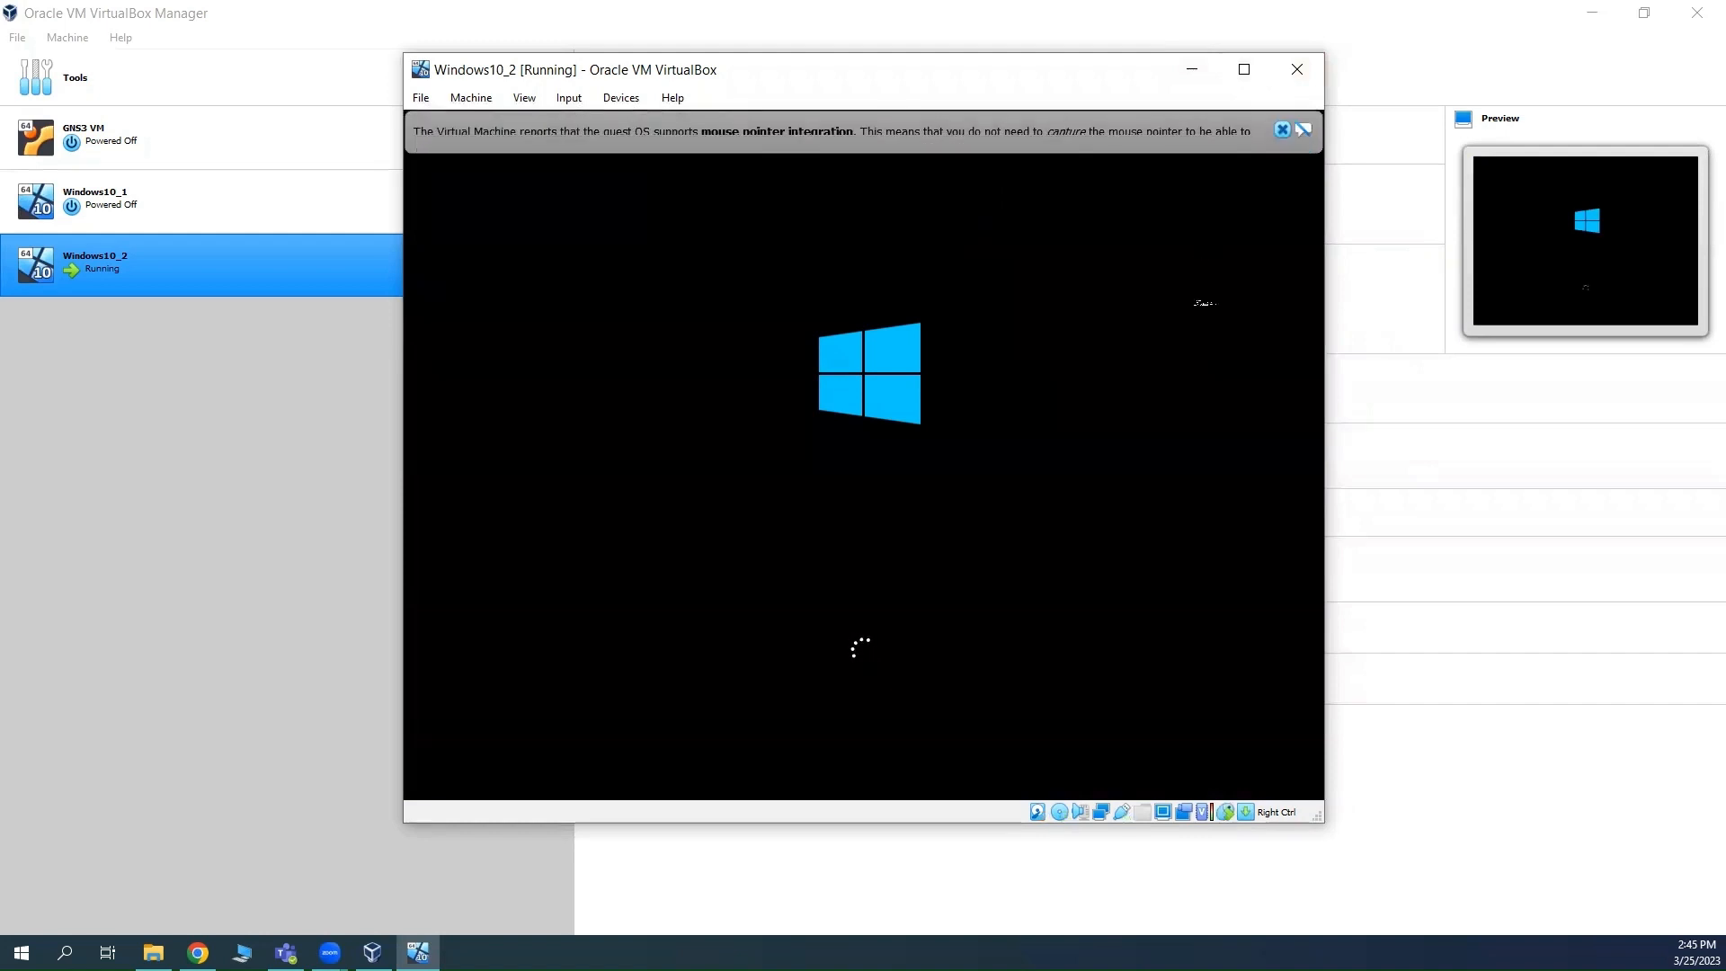
{"action": "left_click", "coordinate": [1284, 130]}
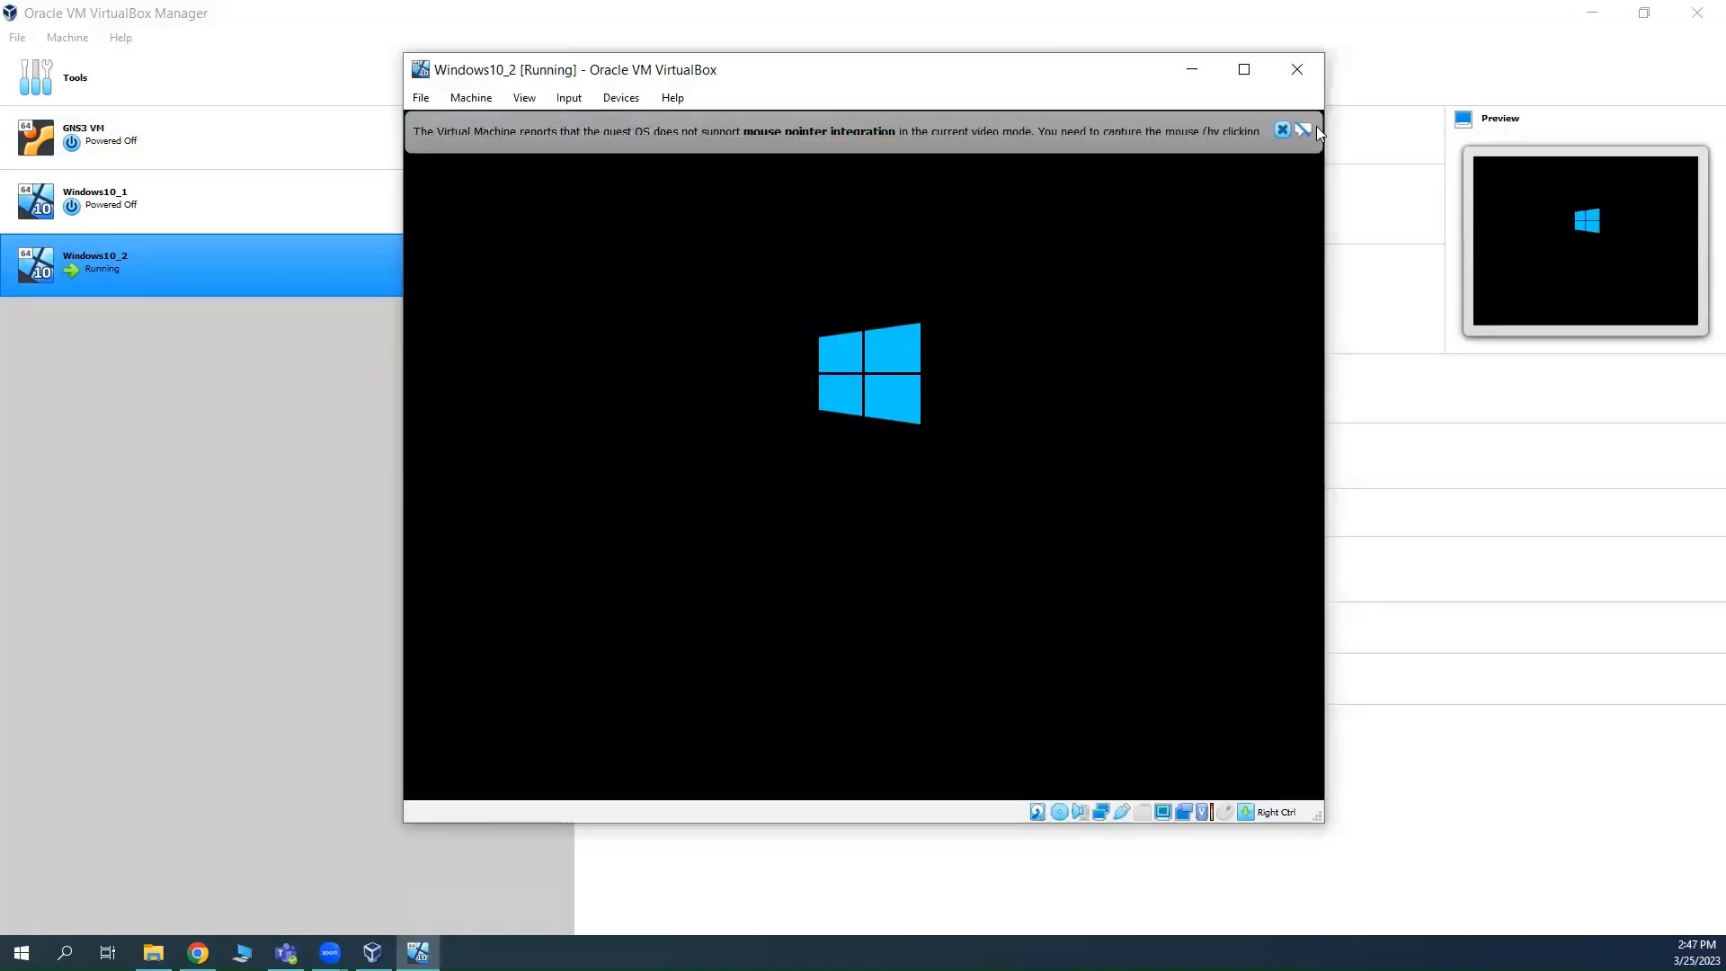
{"action": "left_click", "coordinate": [1280, 131]}
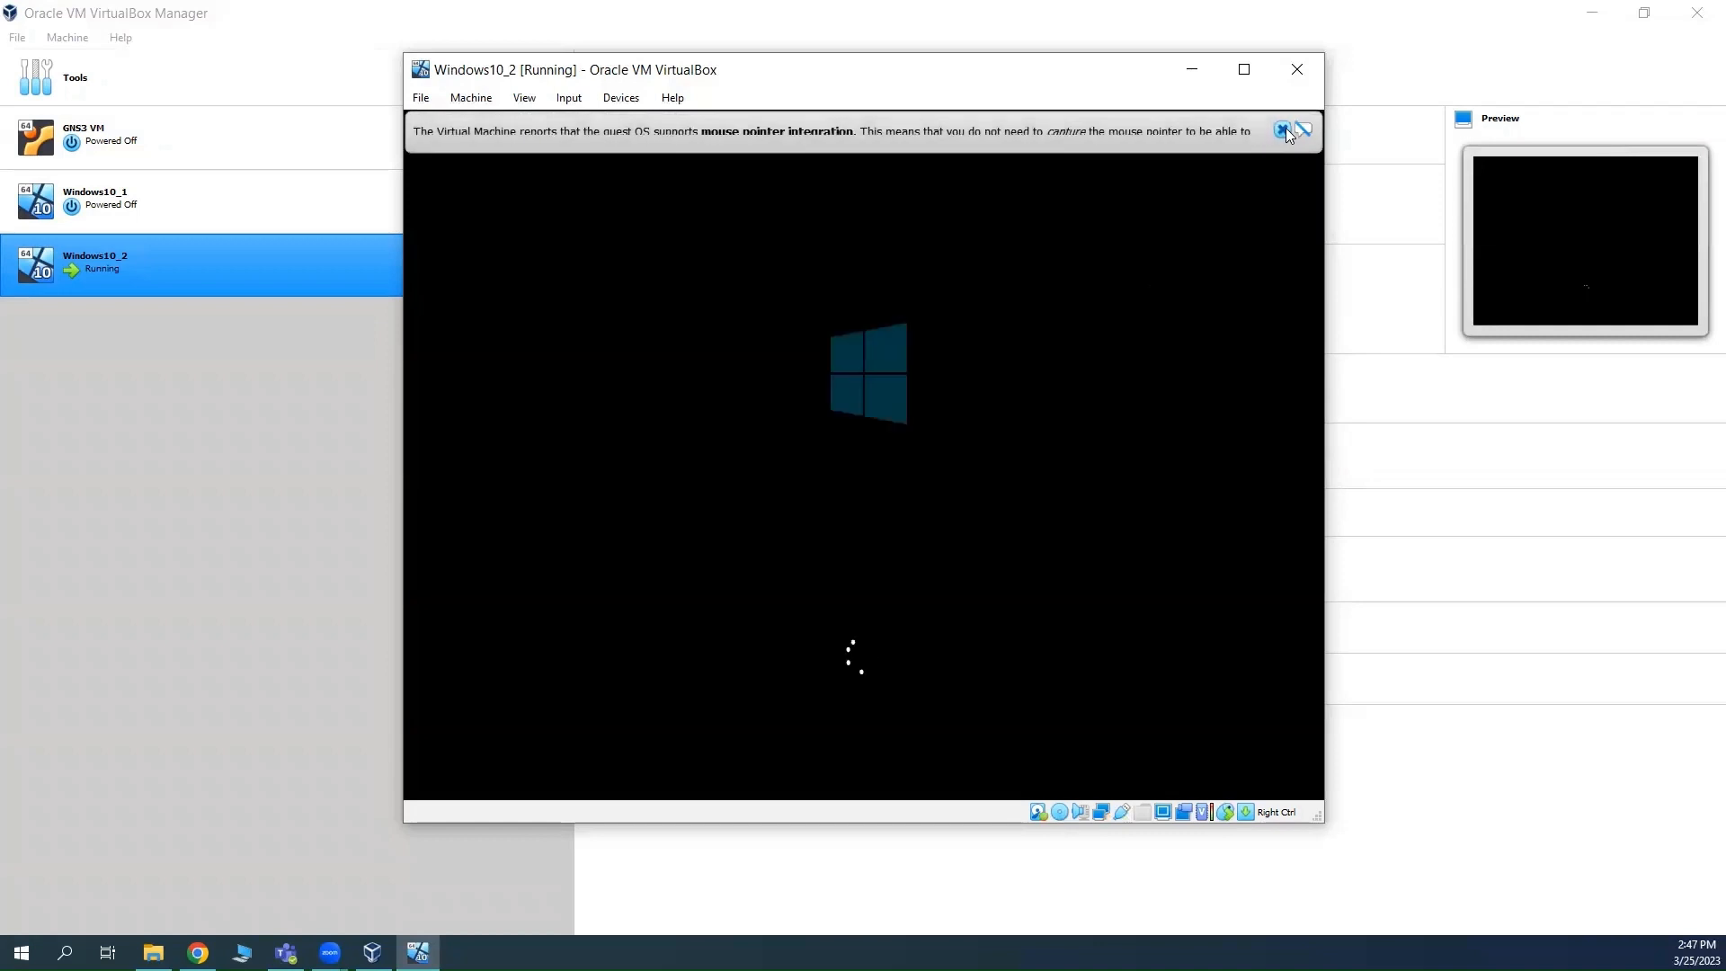
{"action": "left_click", "coordinate": [1283, 131]}
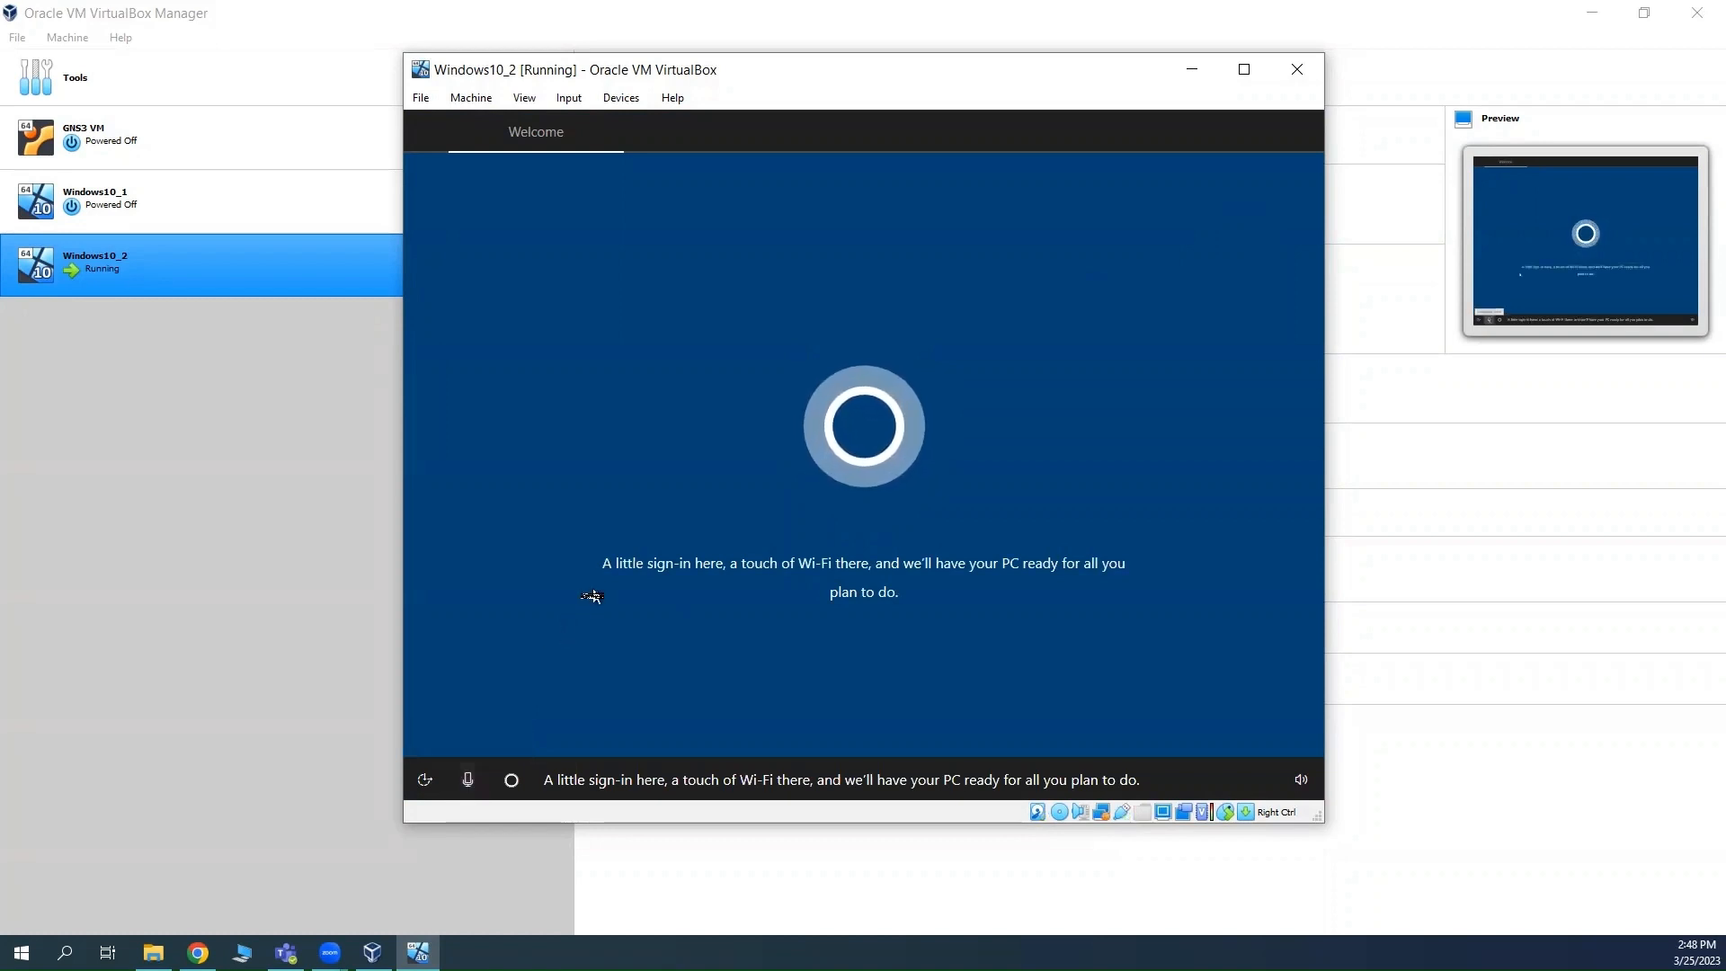
Turn off Cortana's microphone in the Windows first-run setup, and set the region to Canada with the US keyboard layout
{"action": "left_click", "coordinate": [468, 782]}
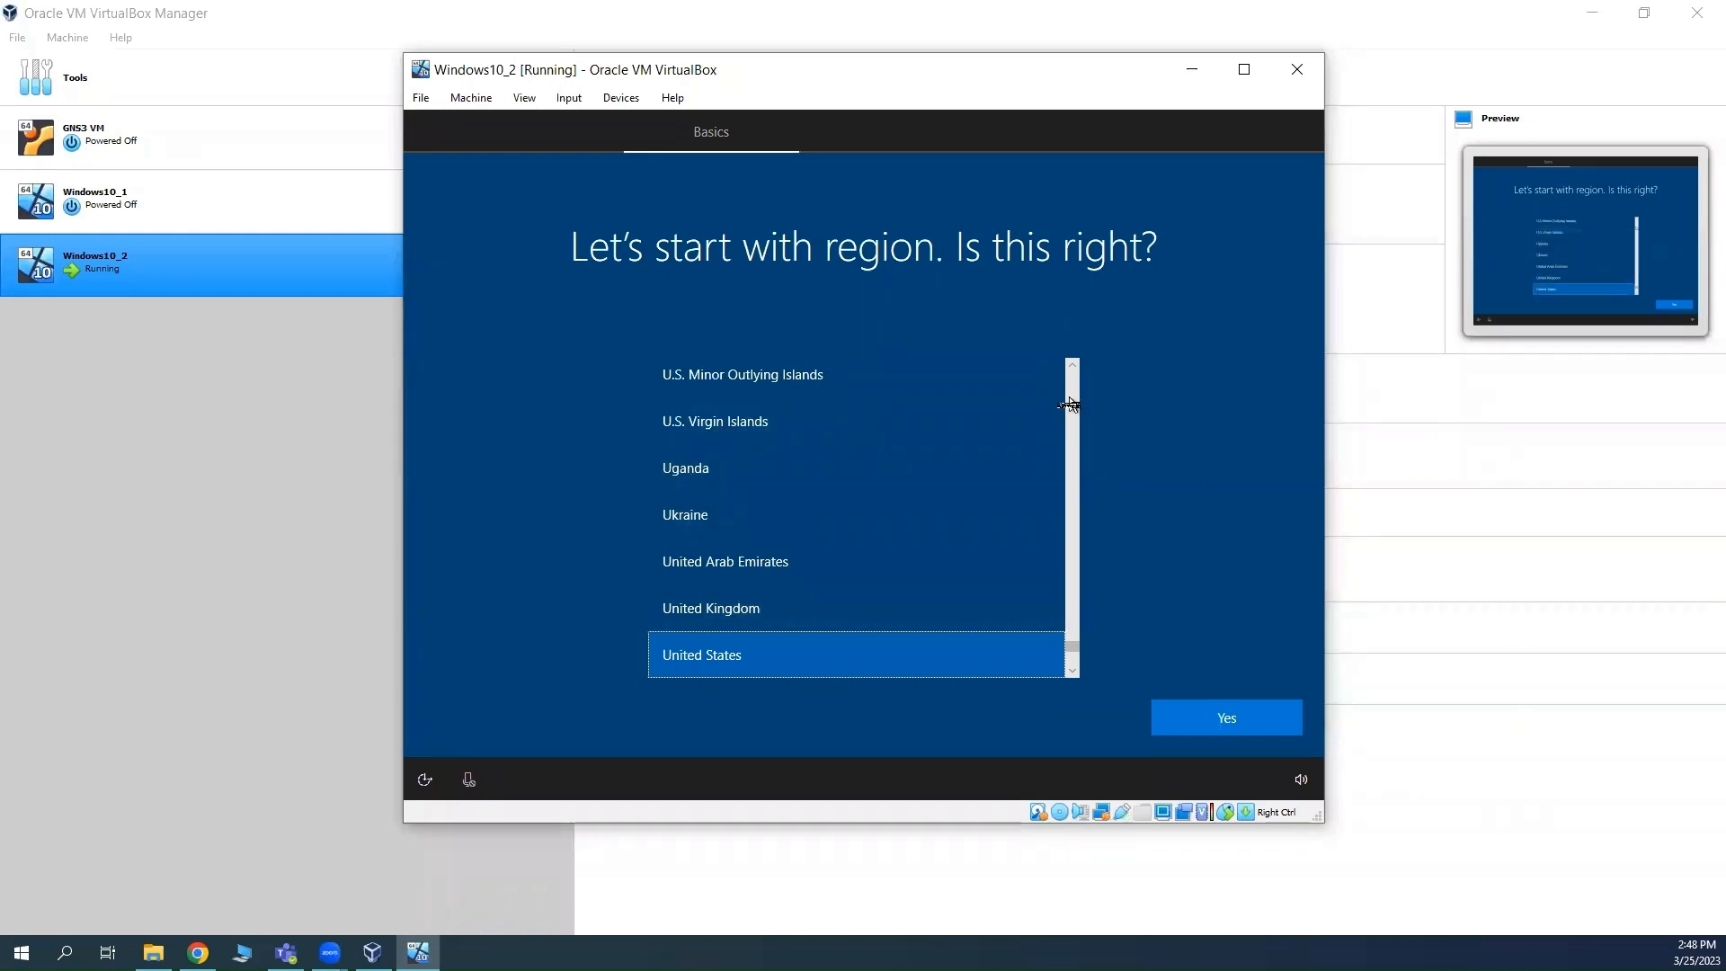
{"action": "scroll", "coordinate": [1069, 403], "scroll_direction": "up", "scroll_amount": 15}
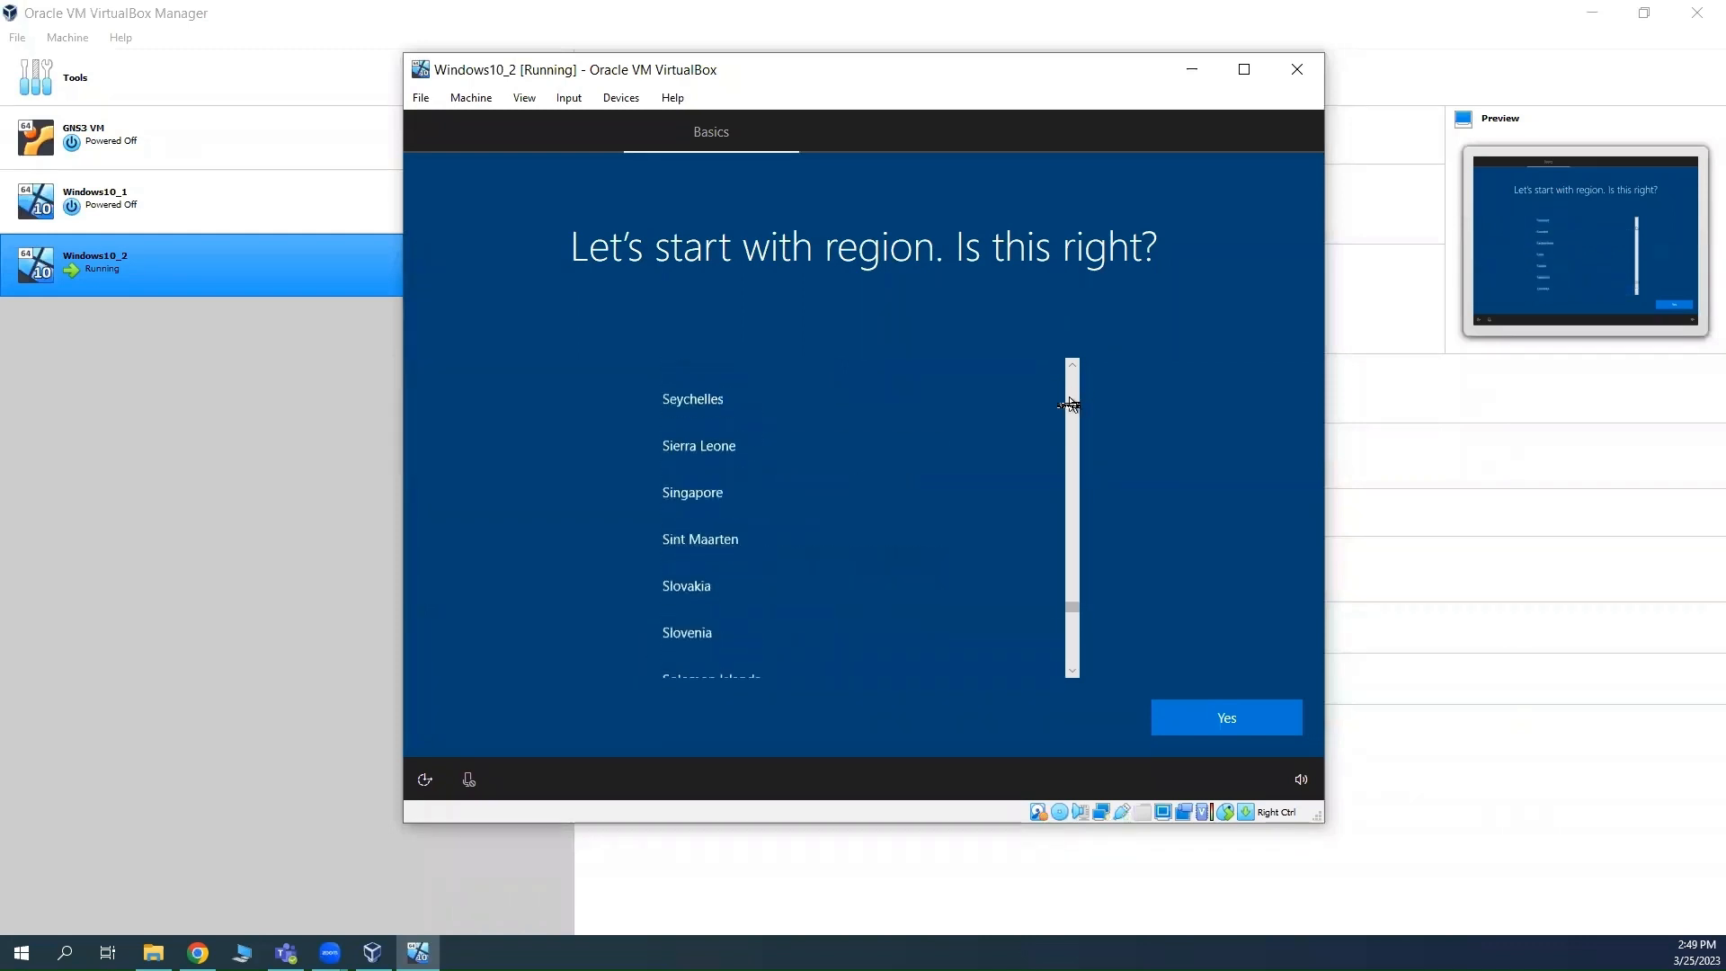
{"action": "scroll", "coordinate": [1069, 403], "scroll_direction": "up", "scroll_amount": 15}
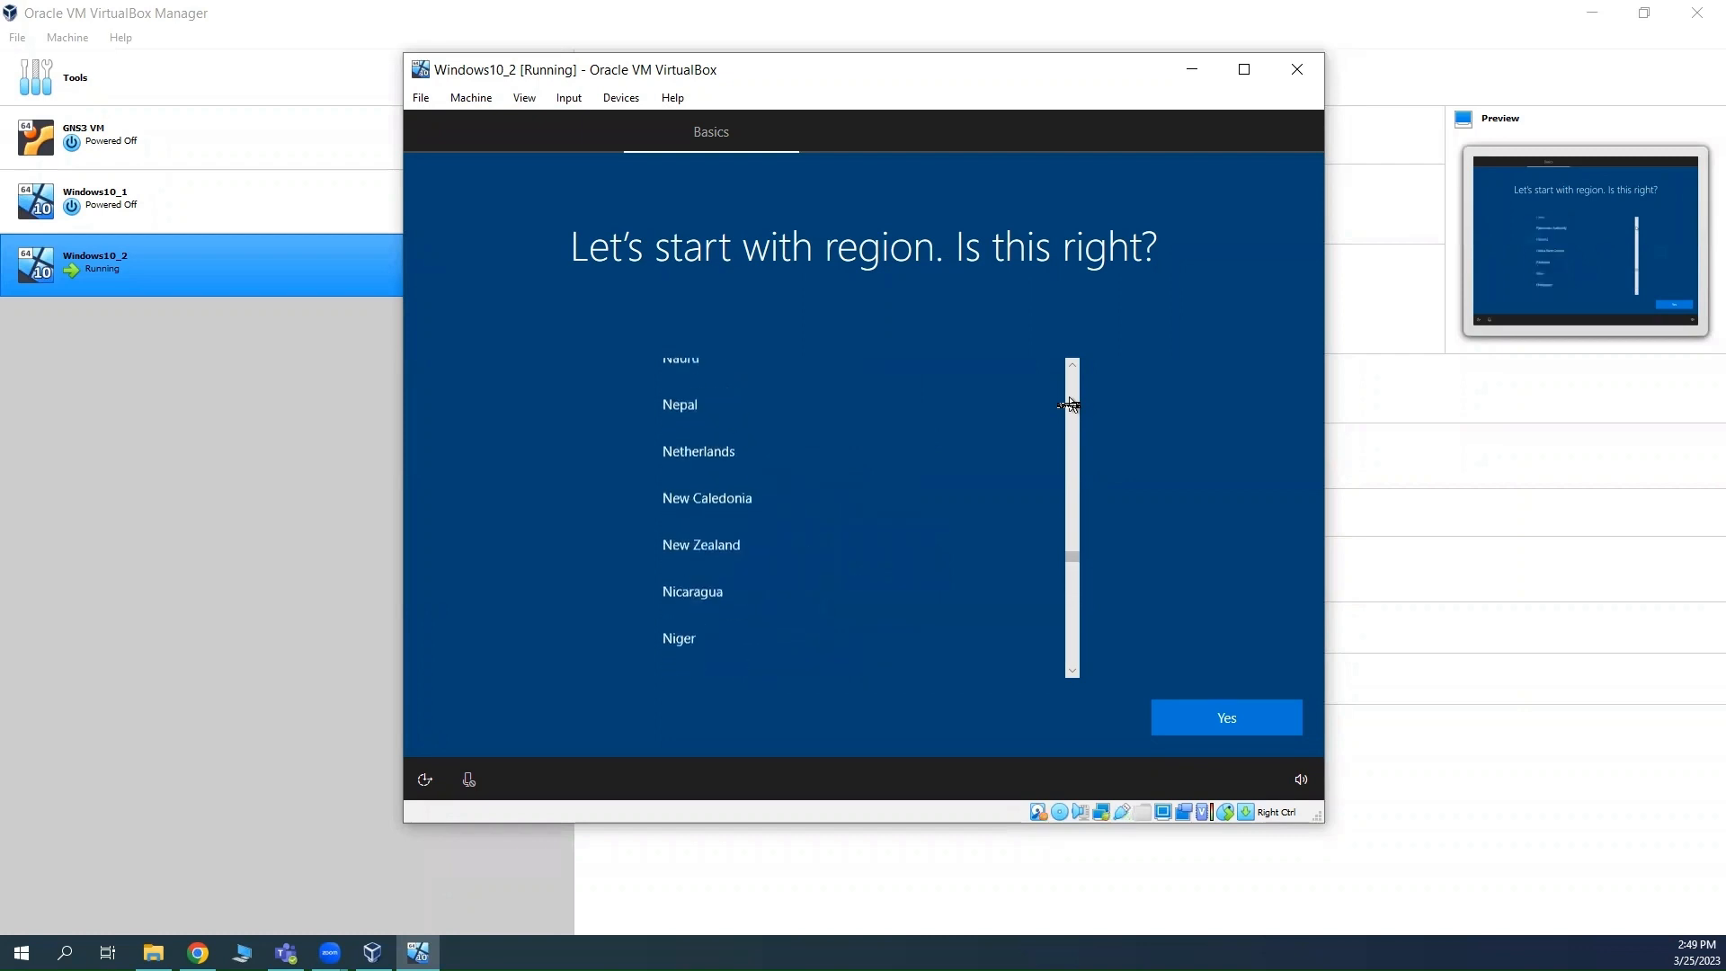
{"action": "scroll", "coordinate": [1068, 404], "scroll_direction": "up", "scroll_amount": 15}
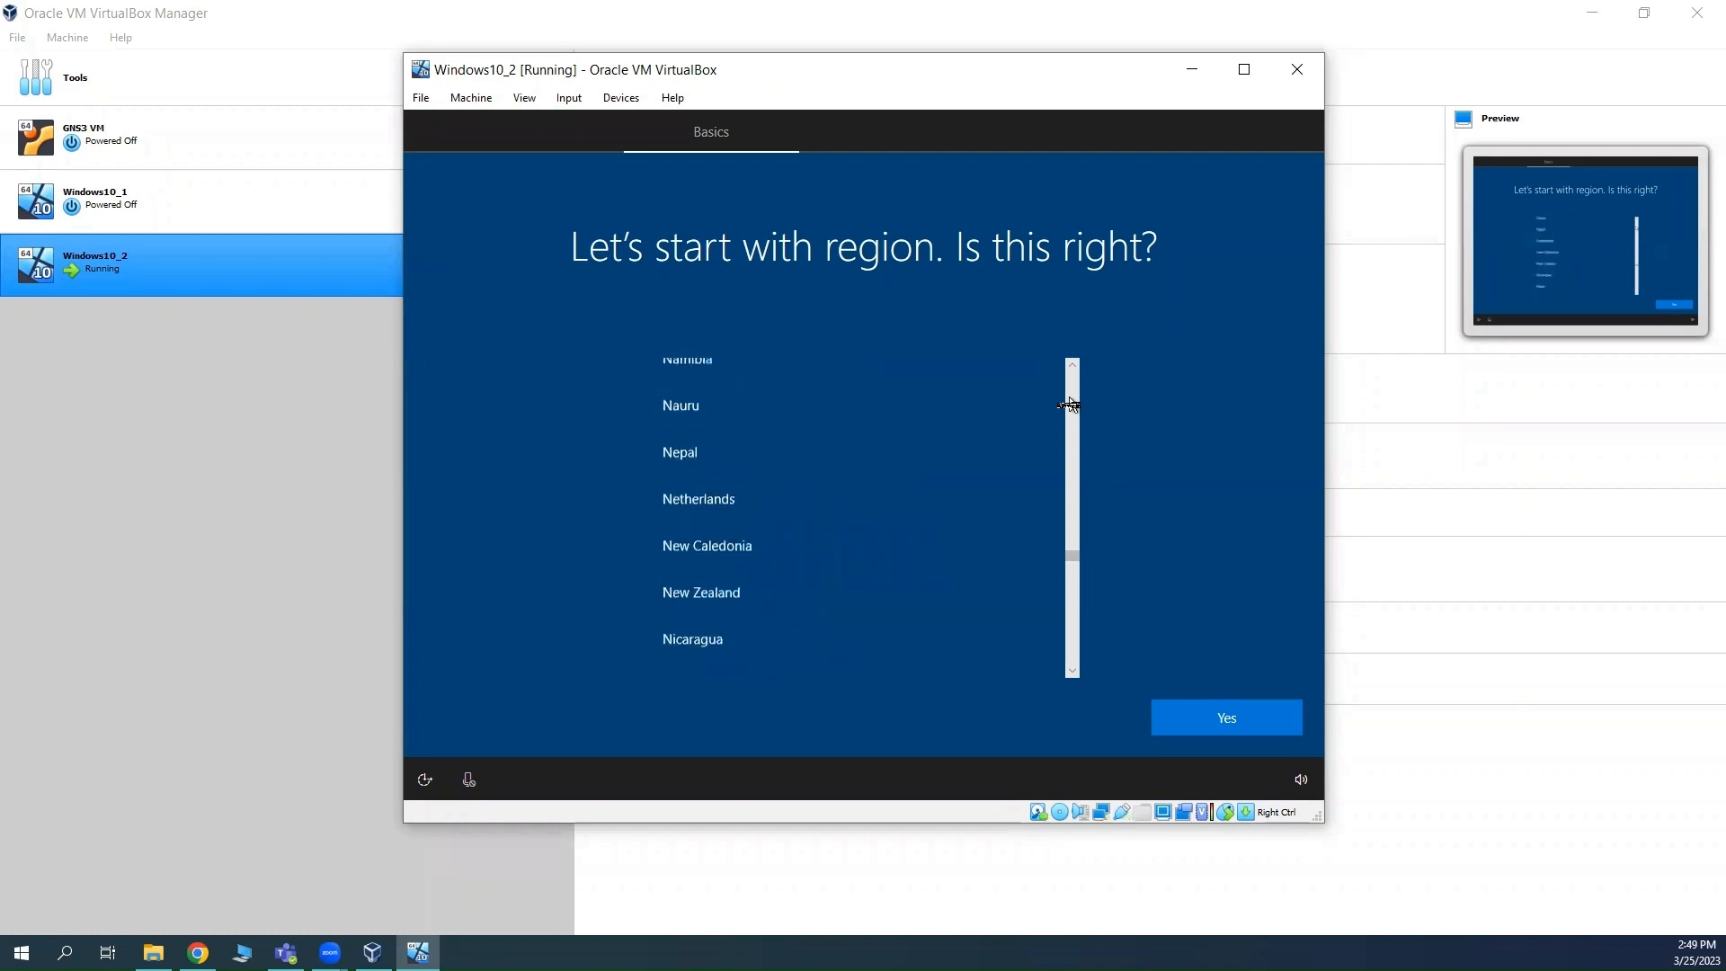
{"action": "left_click_drag", "start_coordinate": [1076, 550], "coordinate": [1076, 419]}
{"action": "left_click", "coordinate": [1076, 534]}
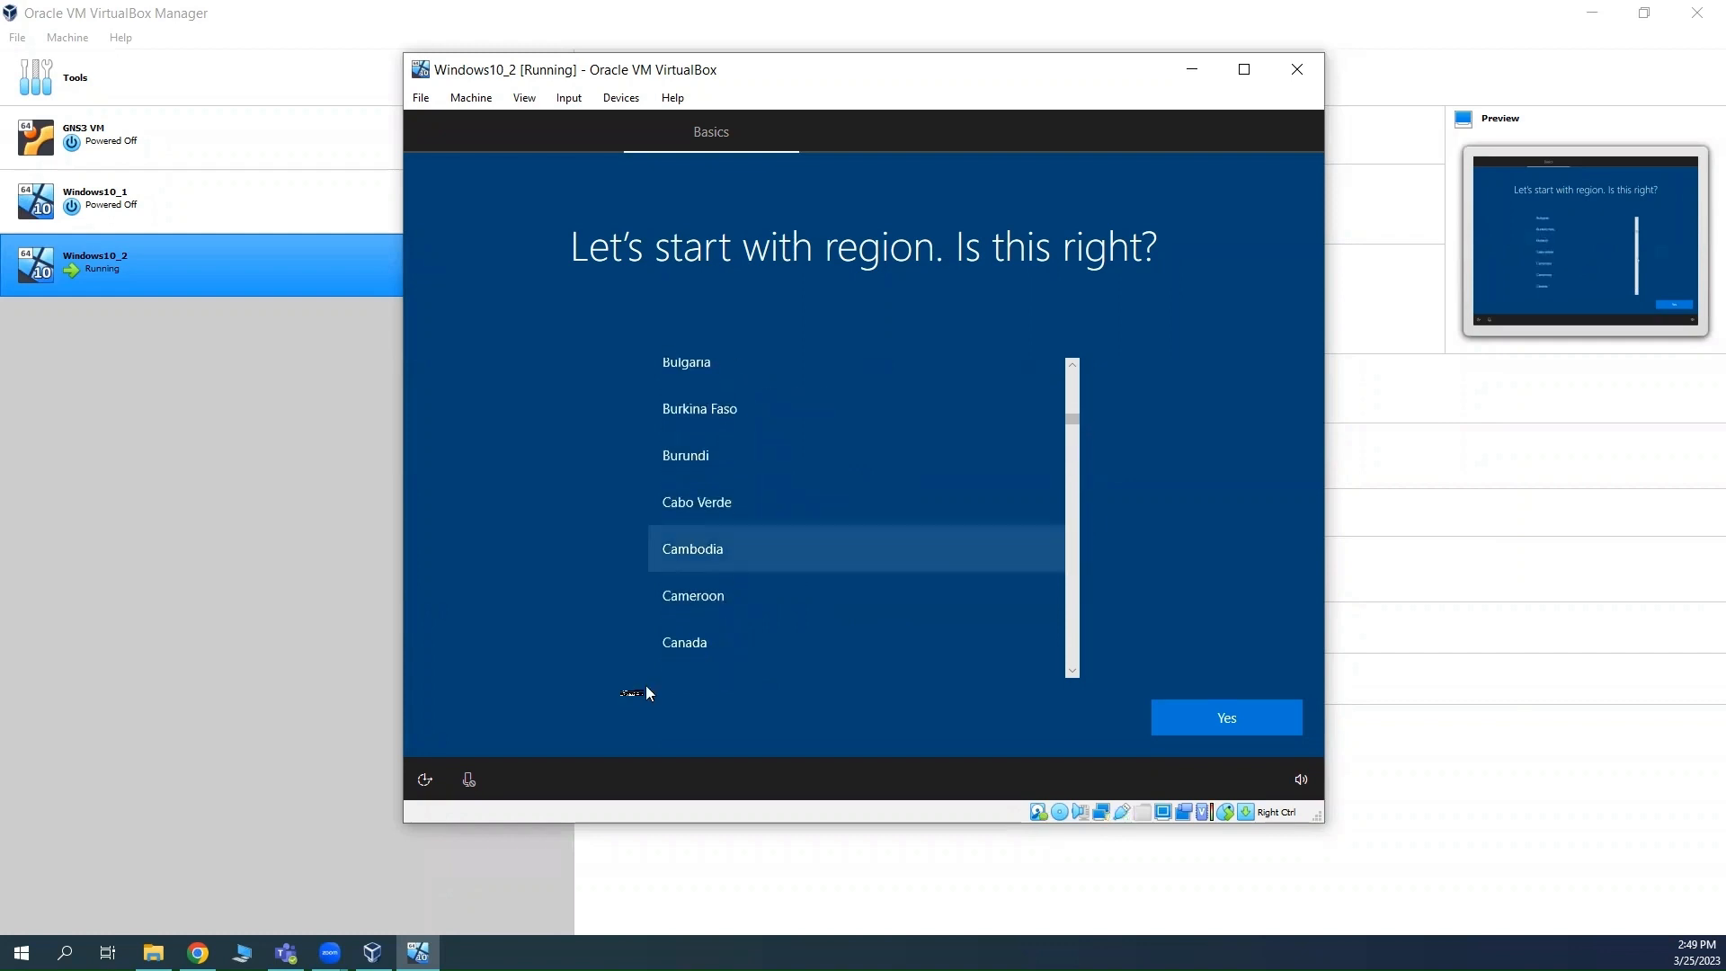
{"action": "left_click", "coordinate": [685, 647]}
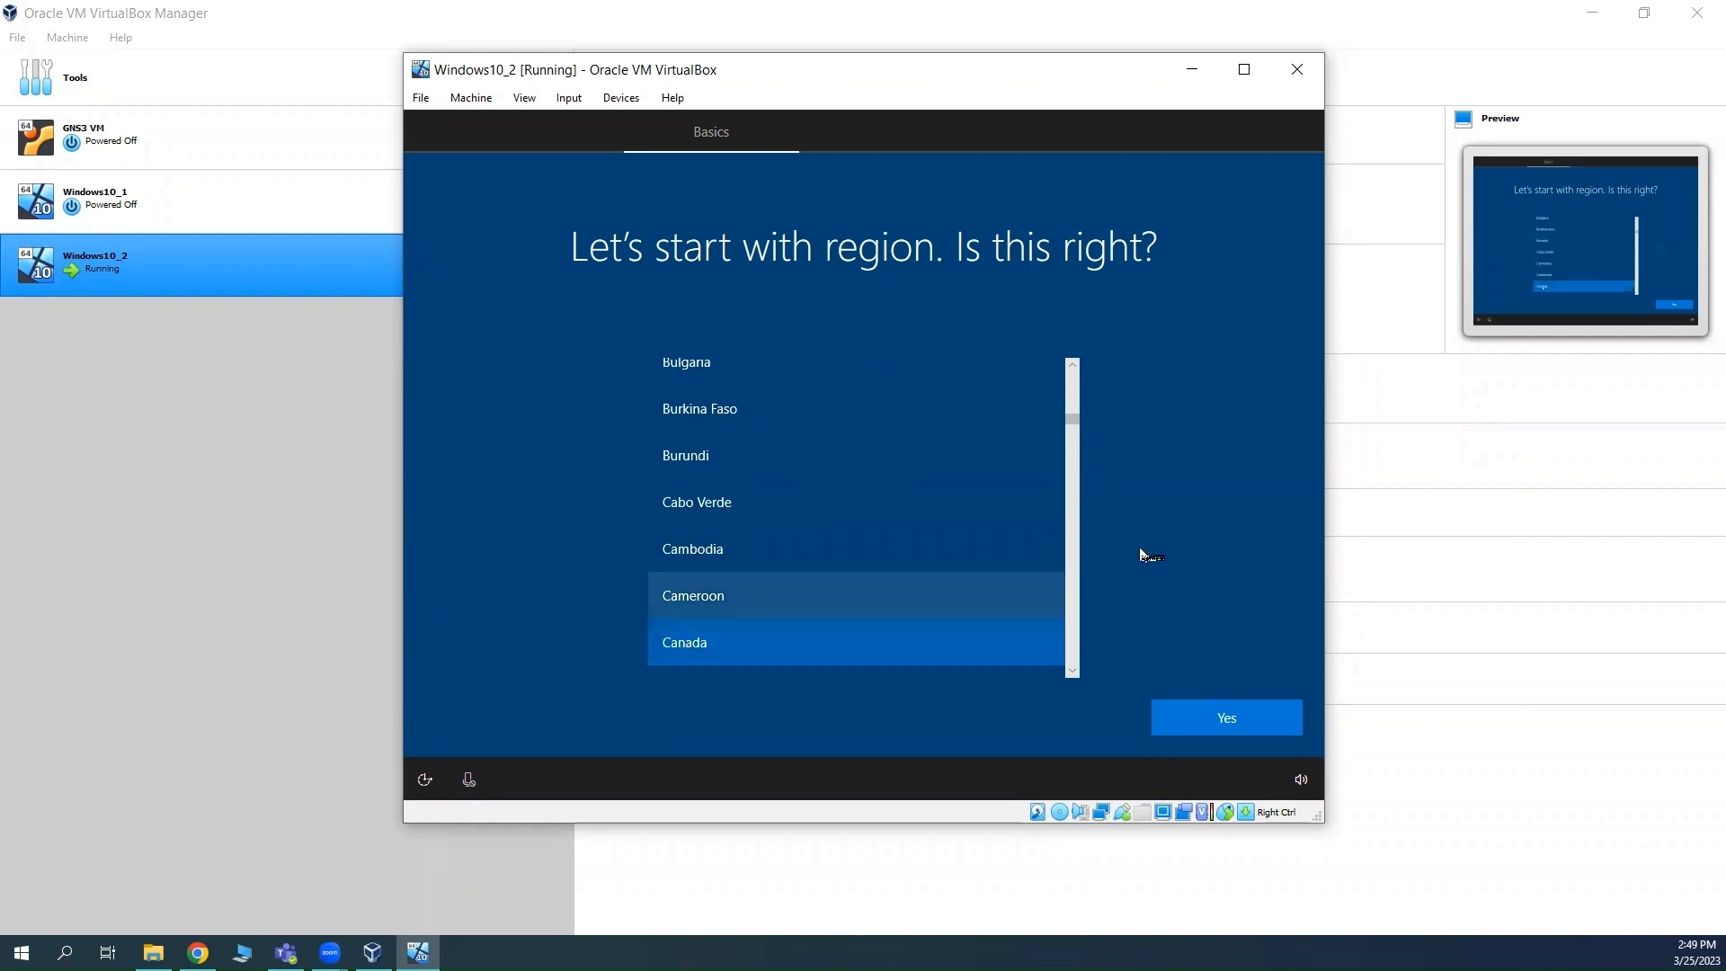
{"action": "left_click", "coordinate": [1215, 719]}
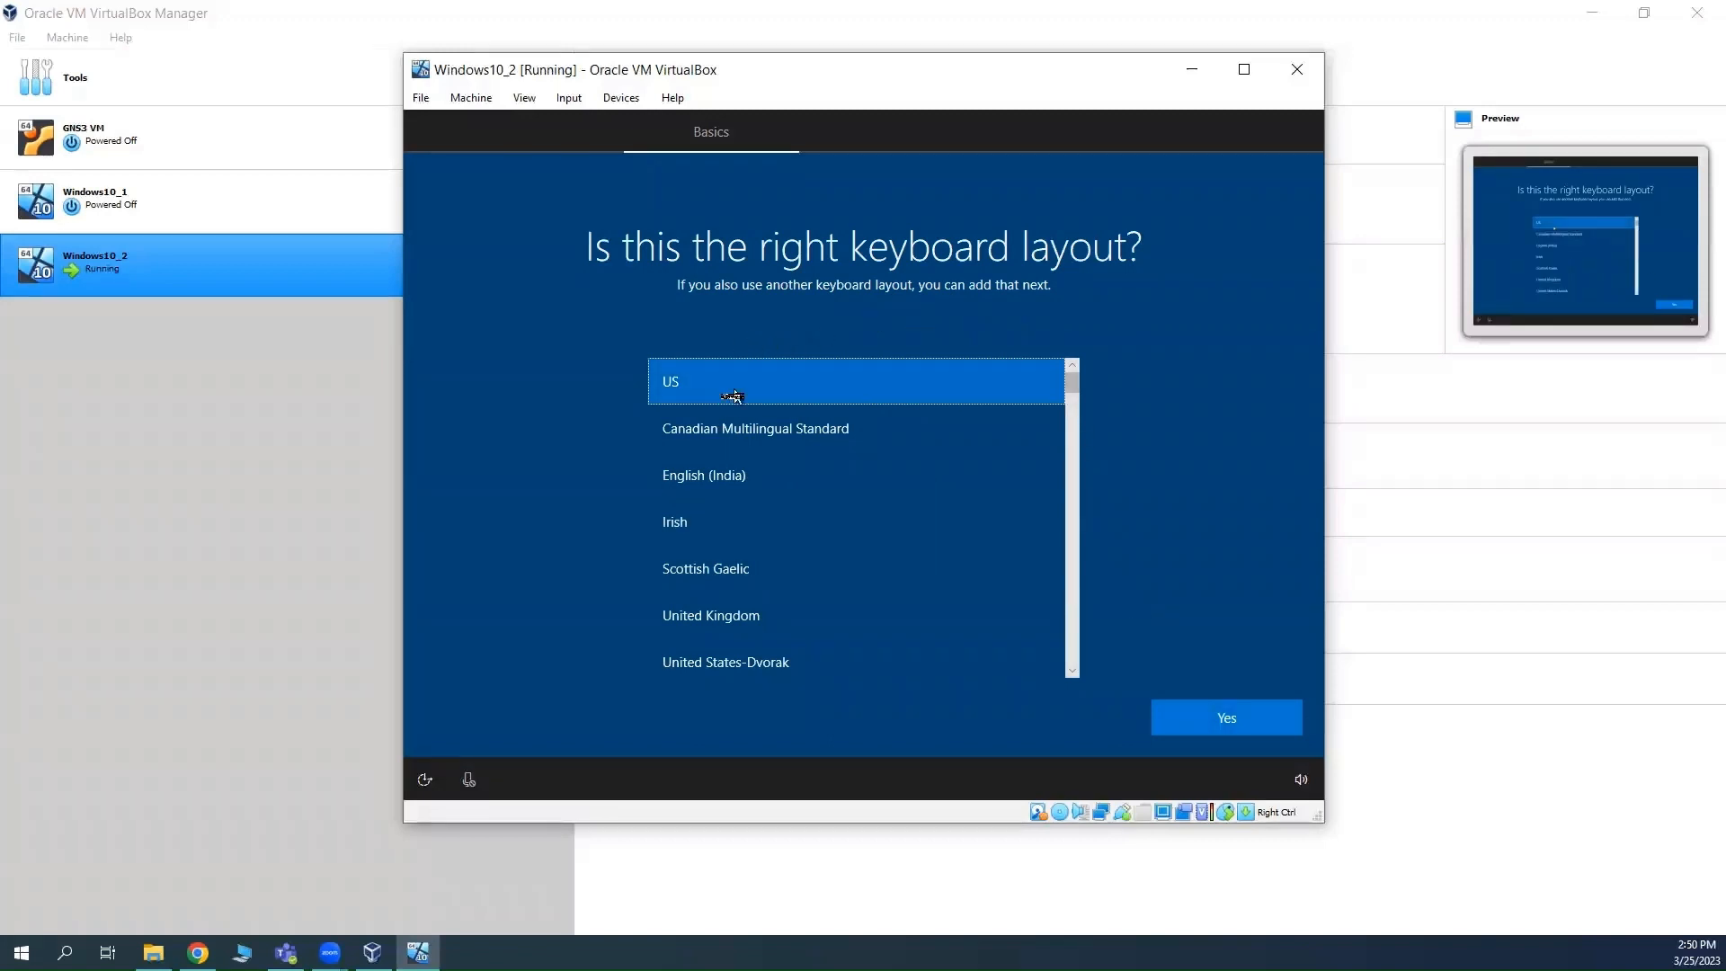
{"action": "left_click", "coordinate": [1227, 720]}
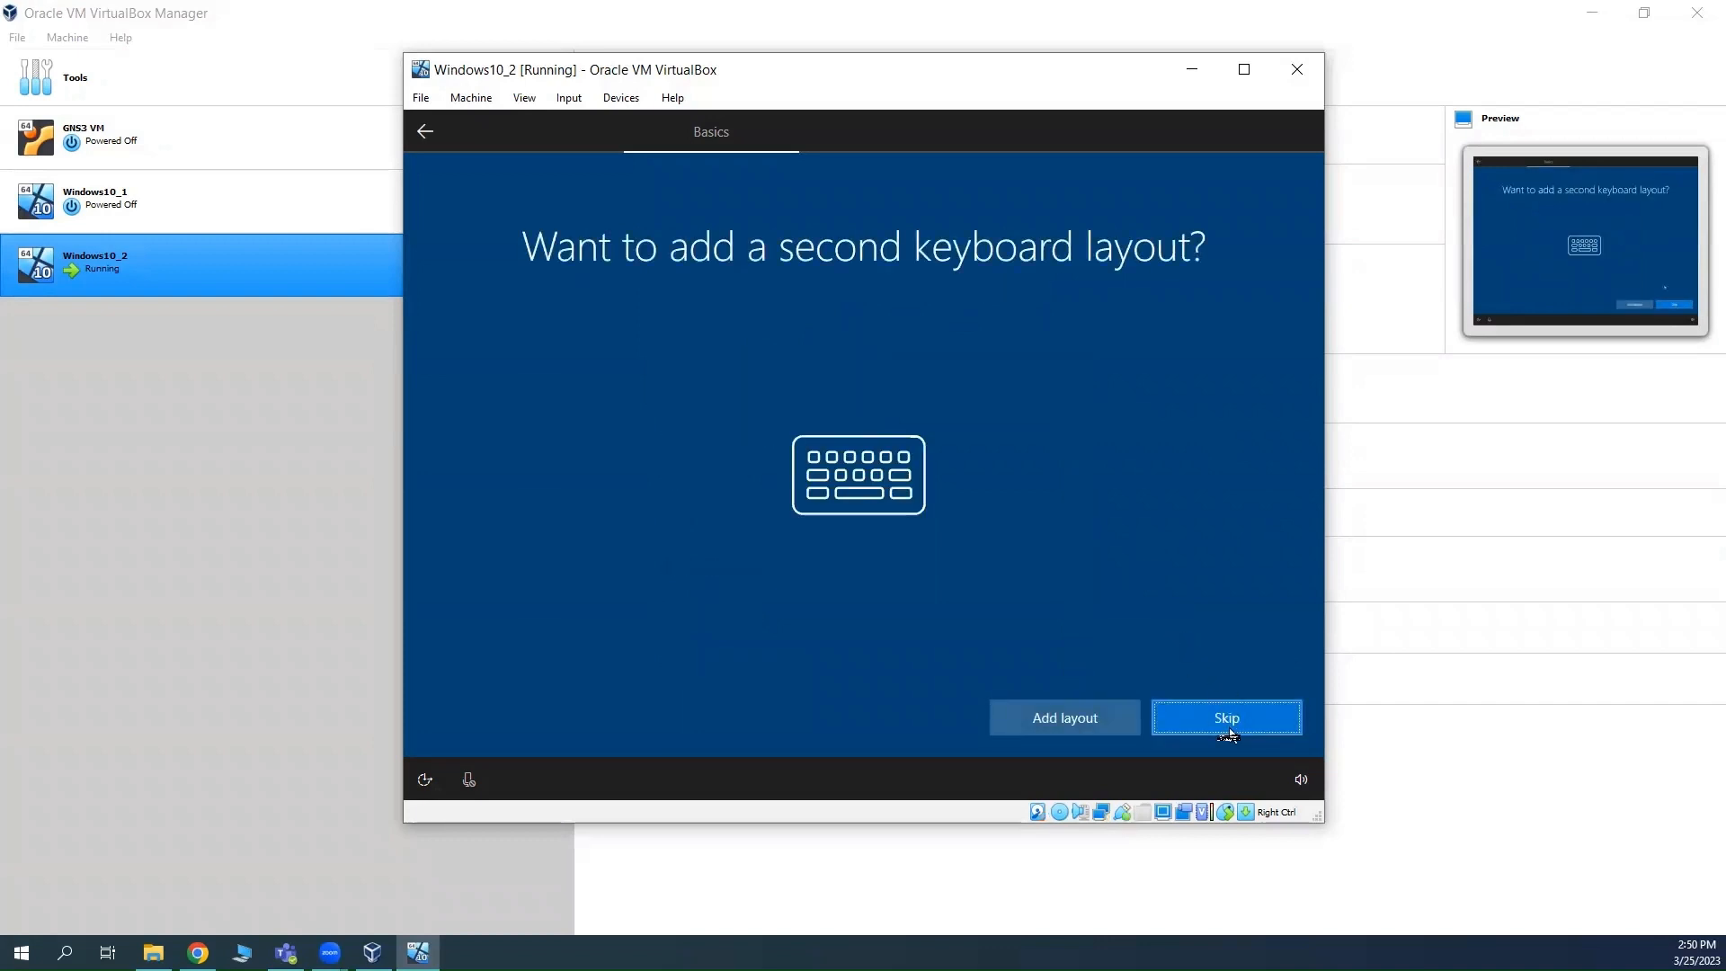
Skip adding a second keyboard layout and dismiss the mouse pointer integration notification while the virtual machine restarts
{"action": "left_click", "coordinate": [1228, 733]}
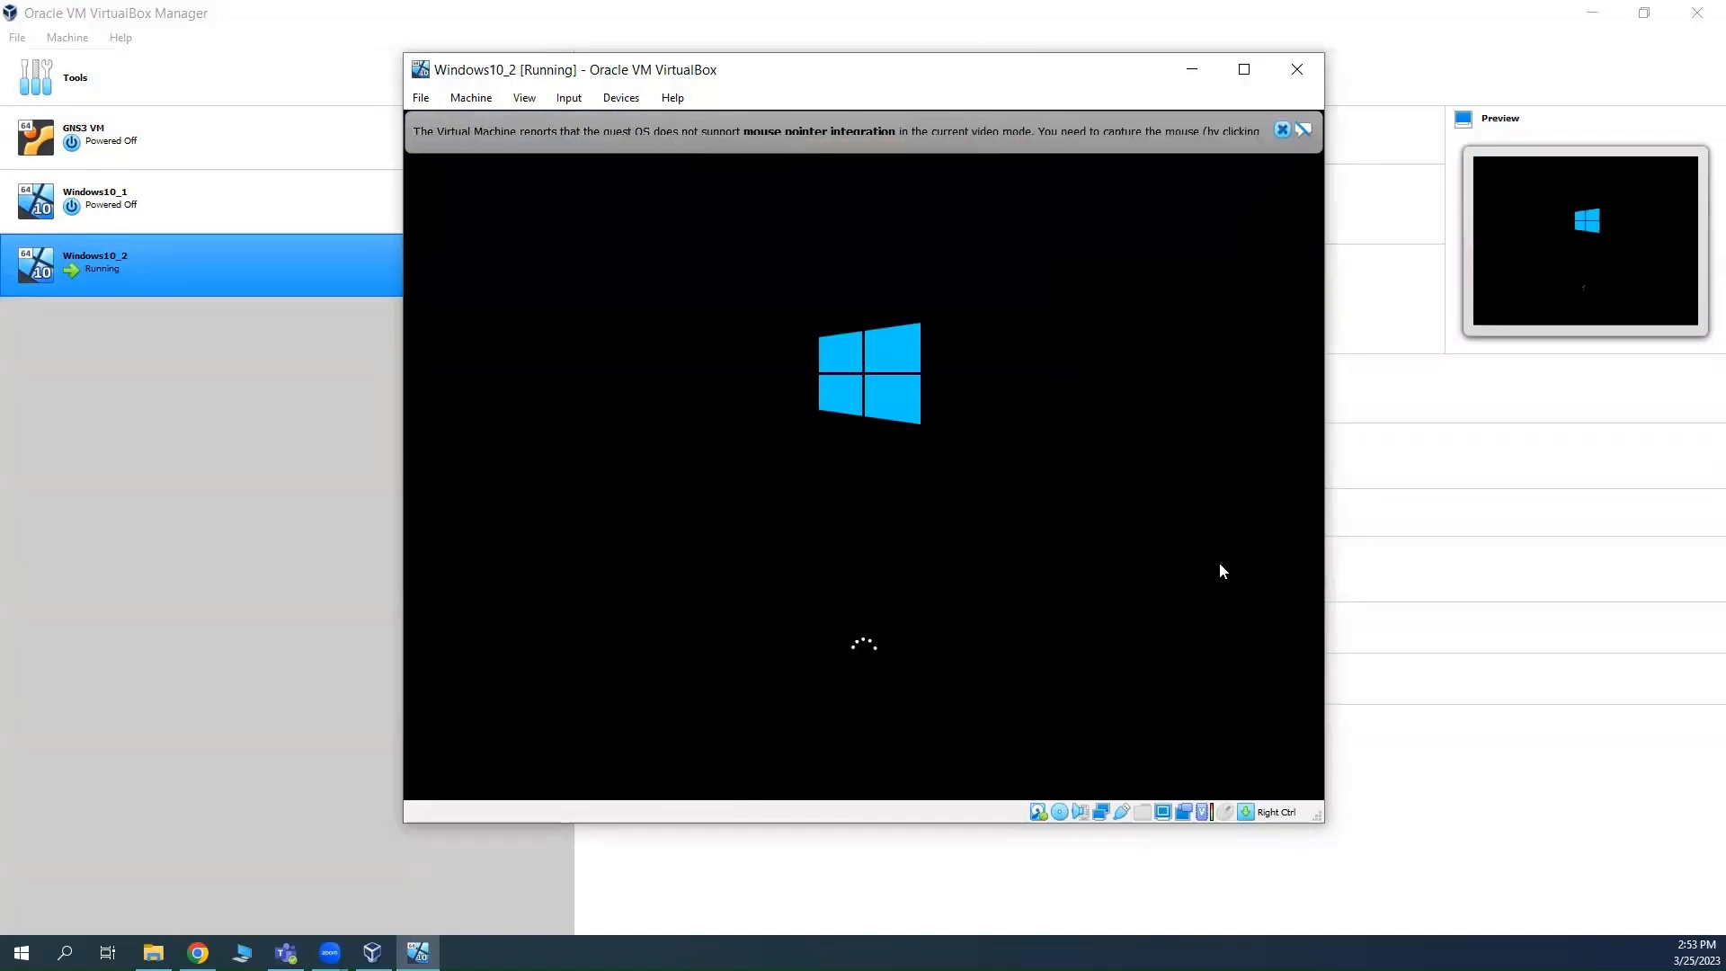
{"action": "left_click", "coordinate": [1284, 132]}
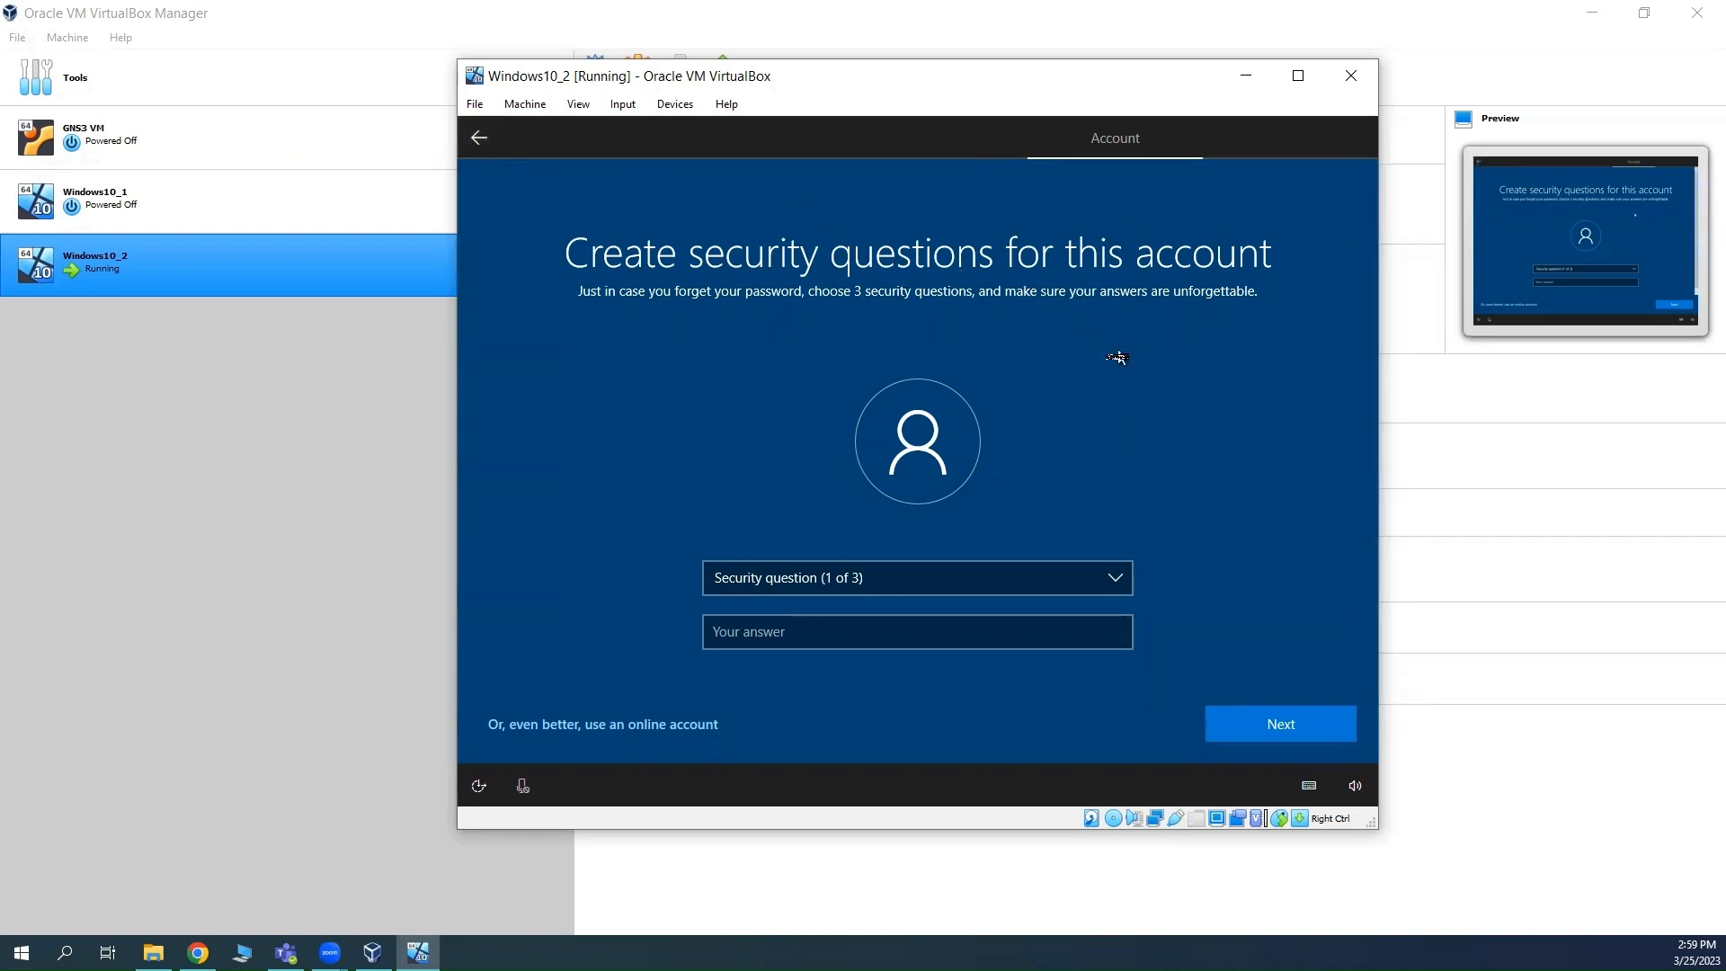
Open the list of choices for the account's first security question
{"action": "left_click", "coordinate": [1128, 589]}
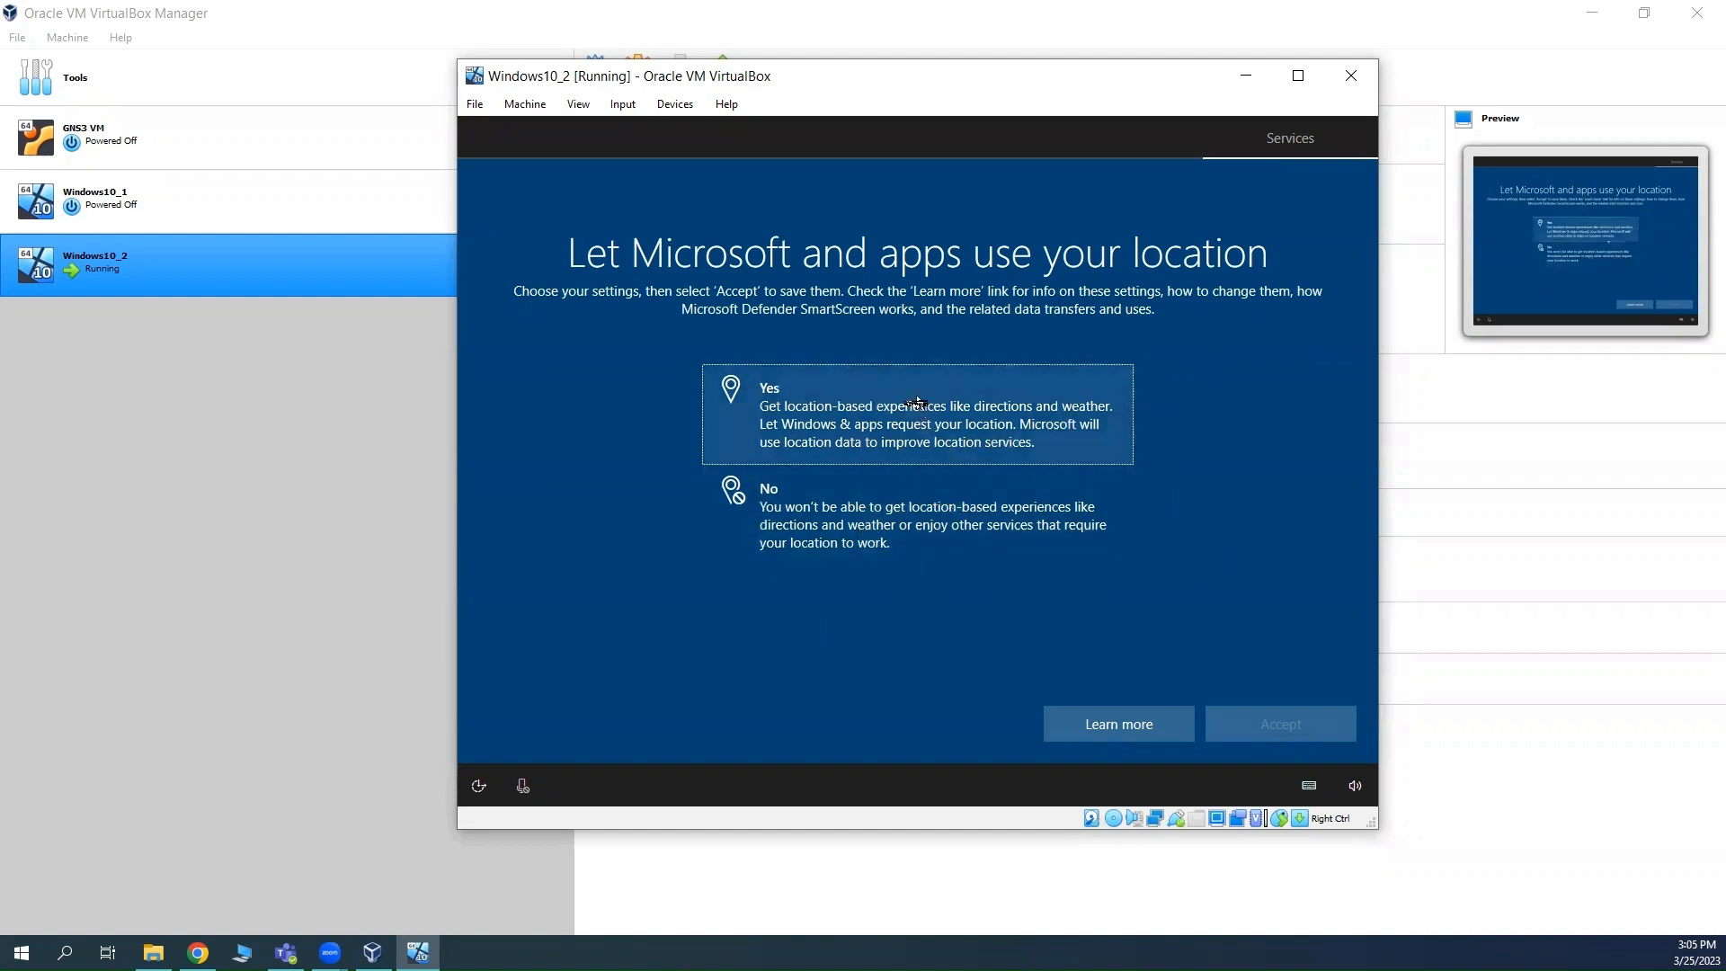
Decline location access for Microsoft and apps, and decline the Find my device service
{"action": "left_click", "coordinate": [903, 511]}
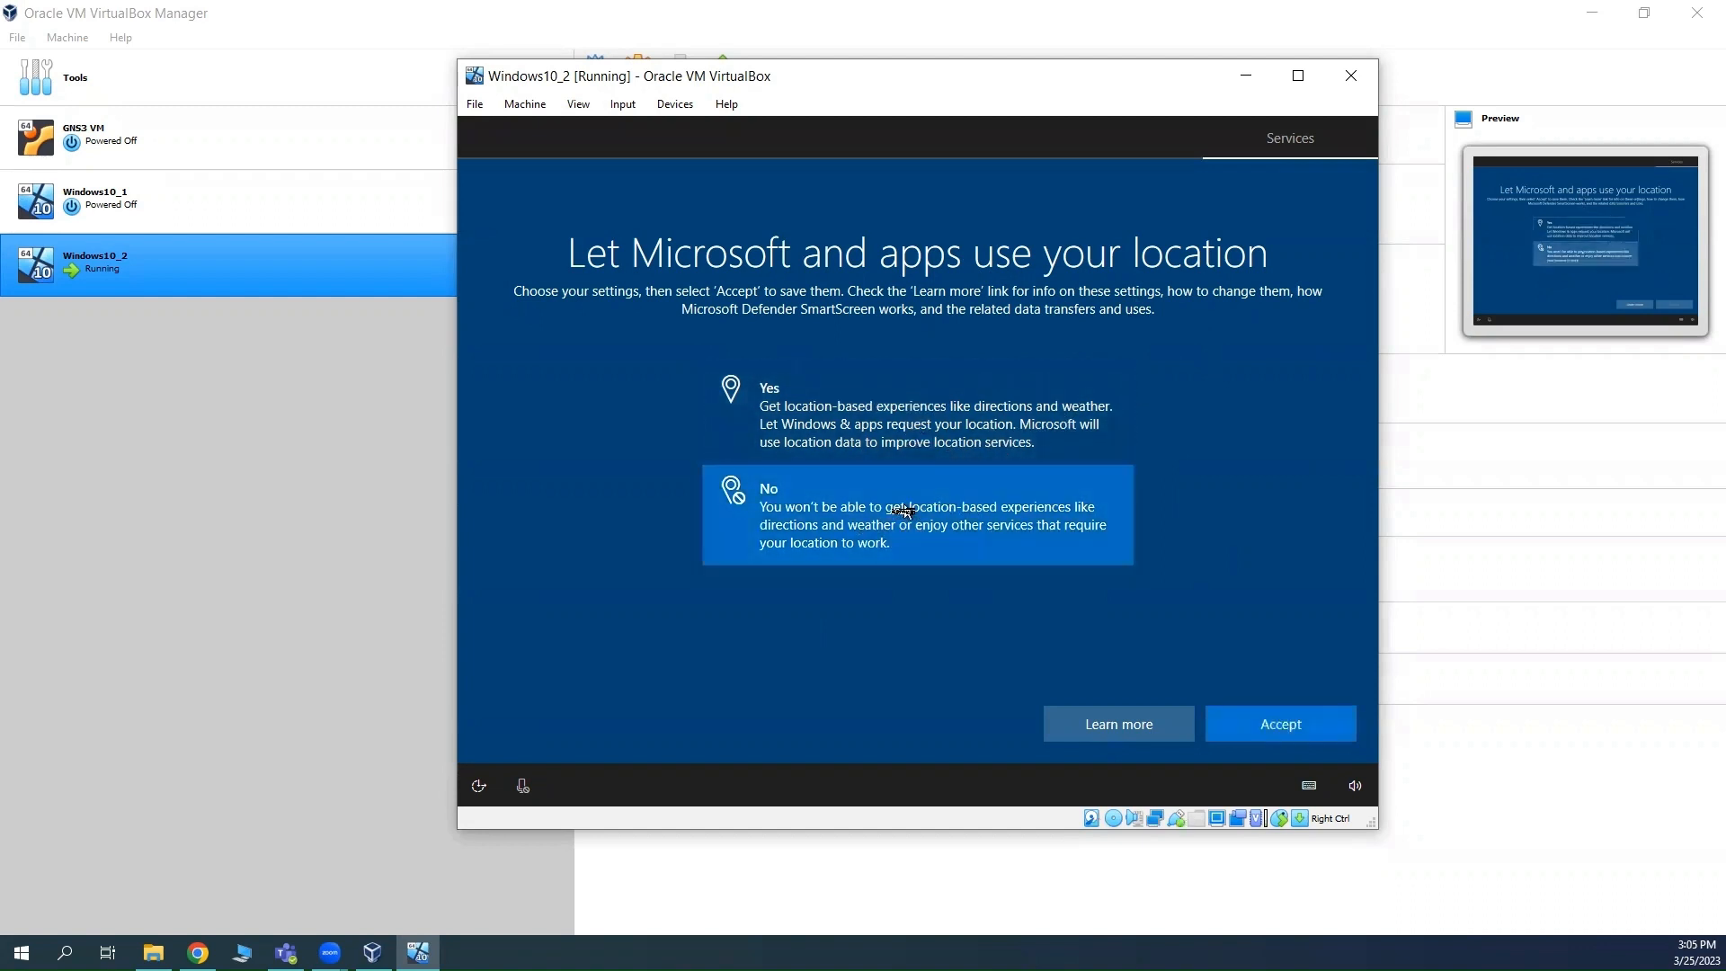
{"action": "left_click", "coordinate": [1277, 728]}
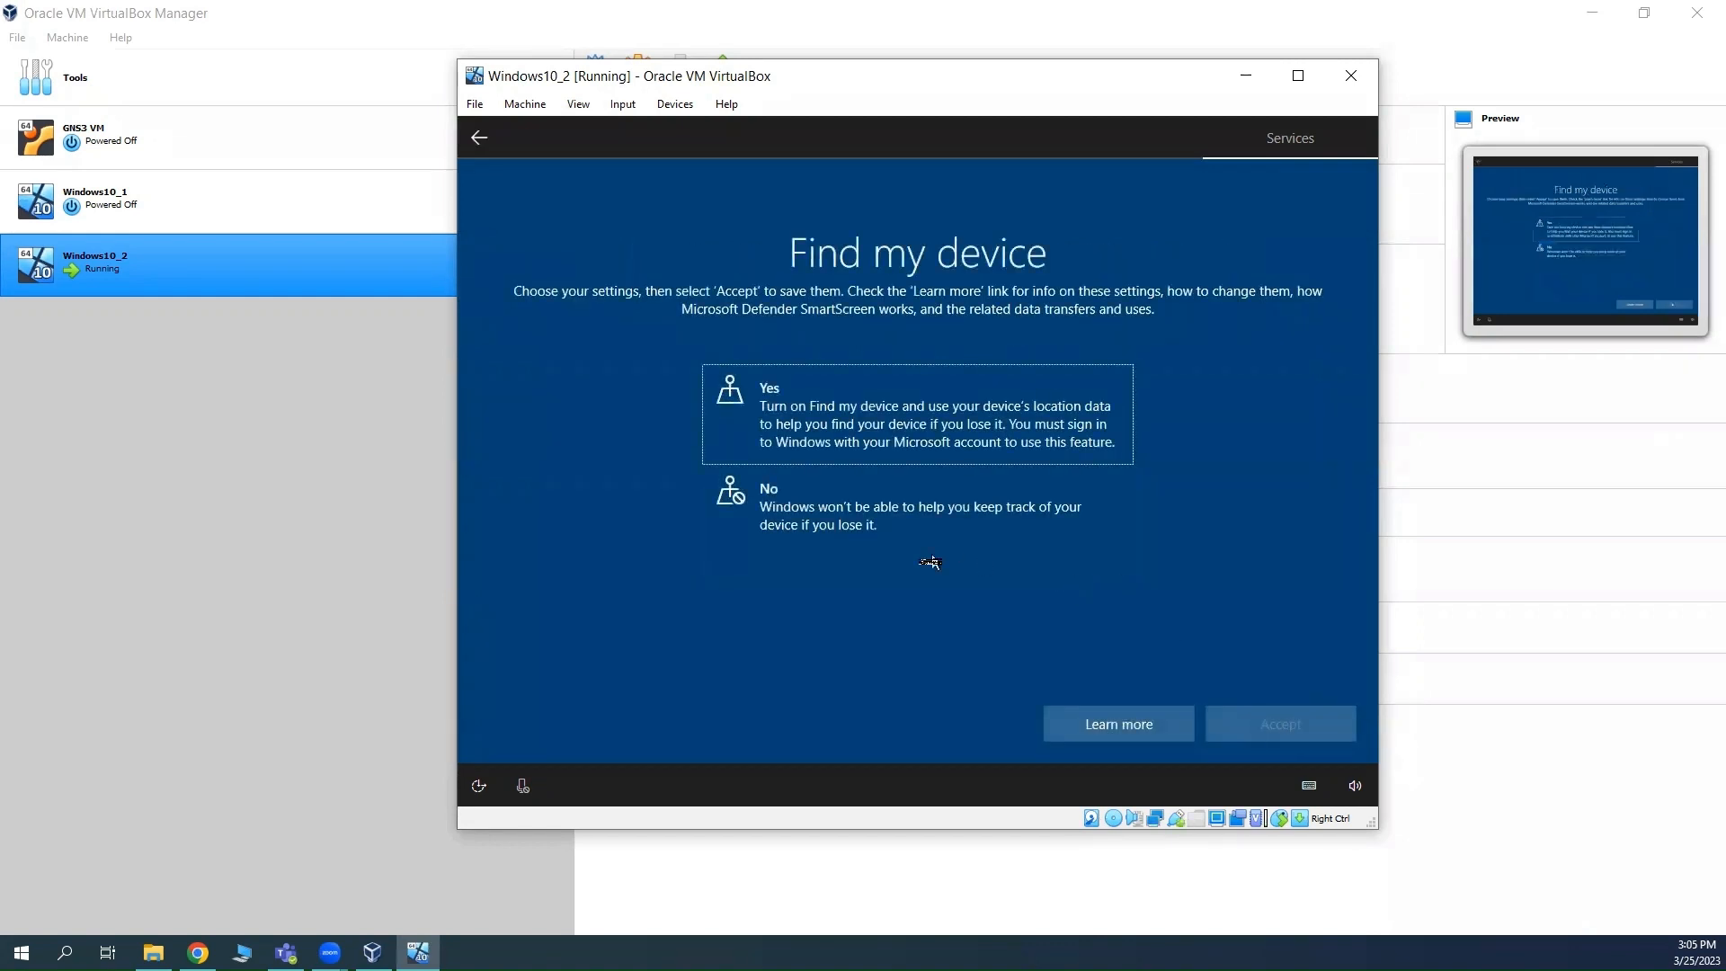
{"action": "left_click", "coordinate": [863, 525]}
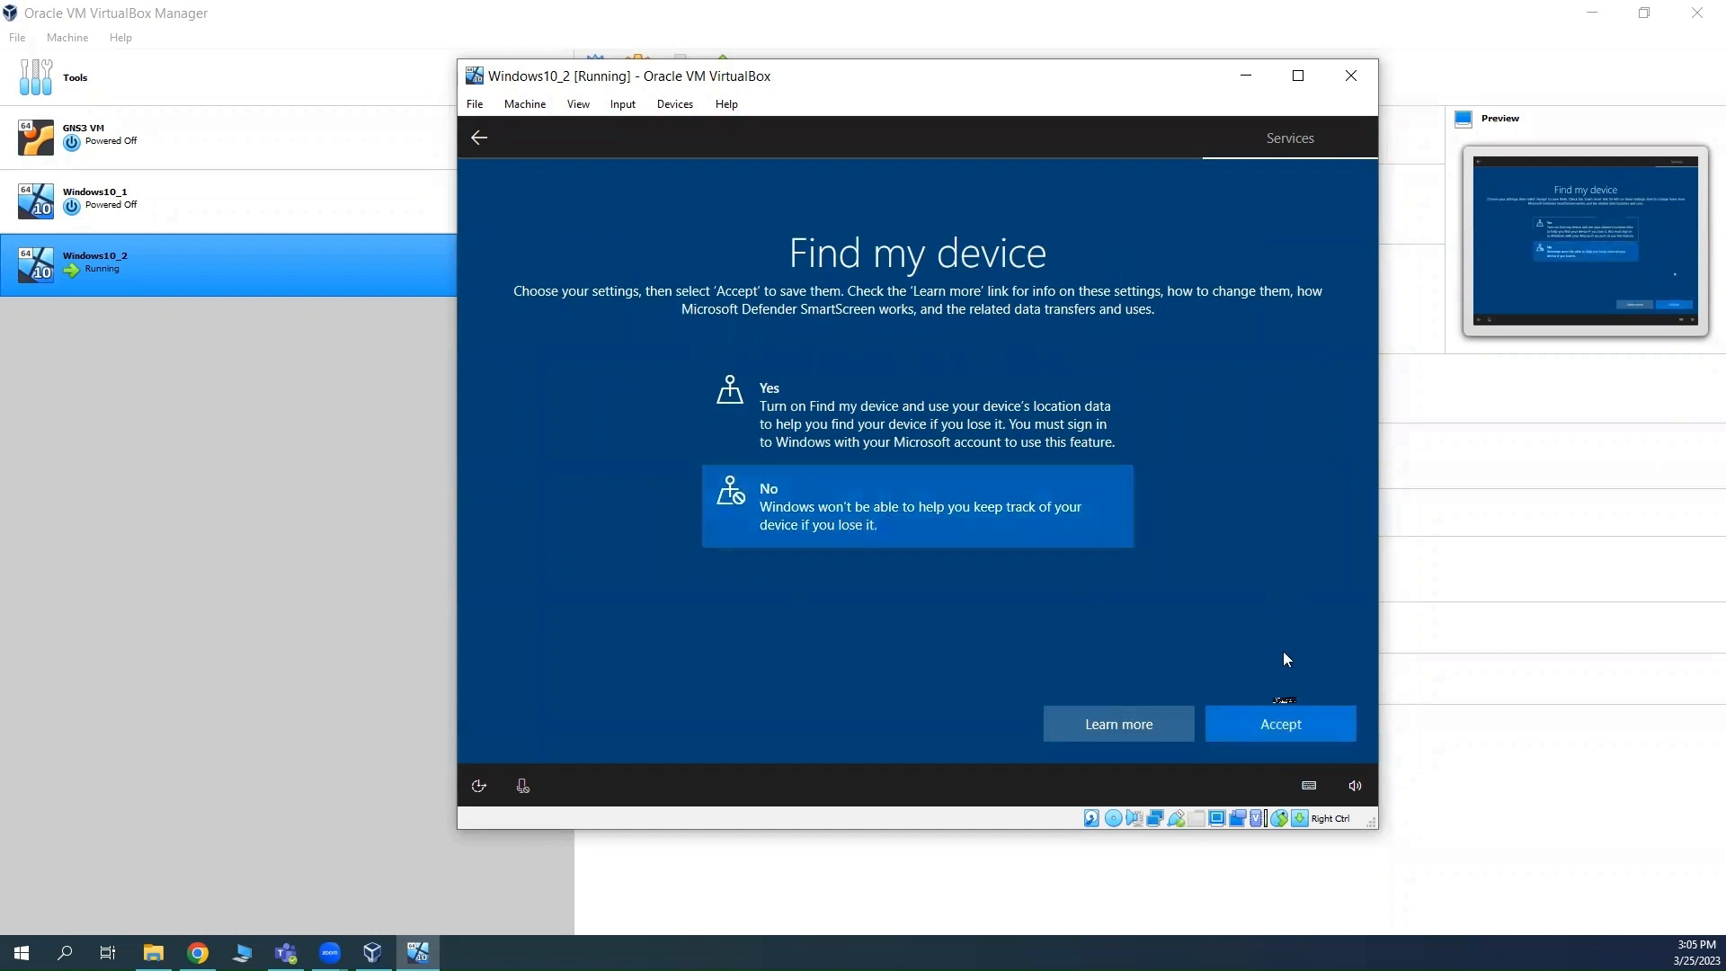
{"action": "left_click", "coordinate": [1282, 725]}
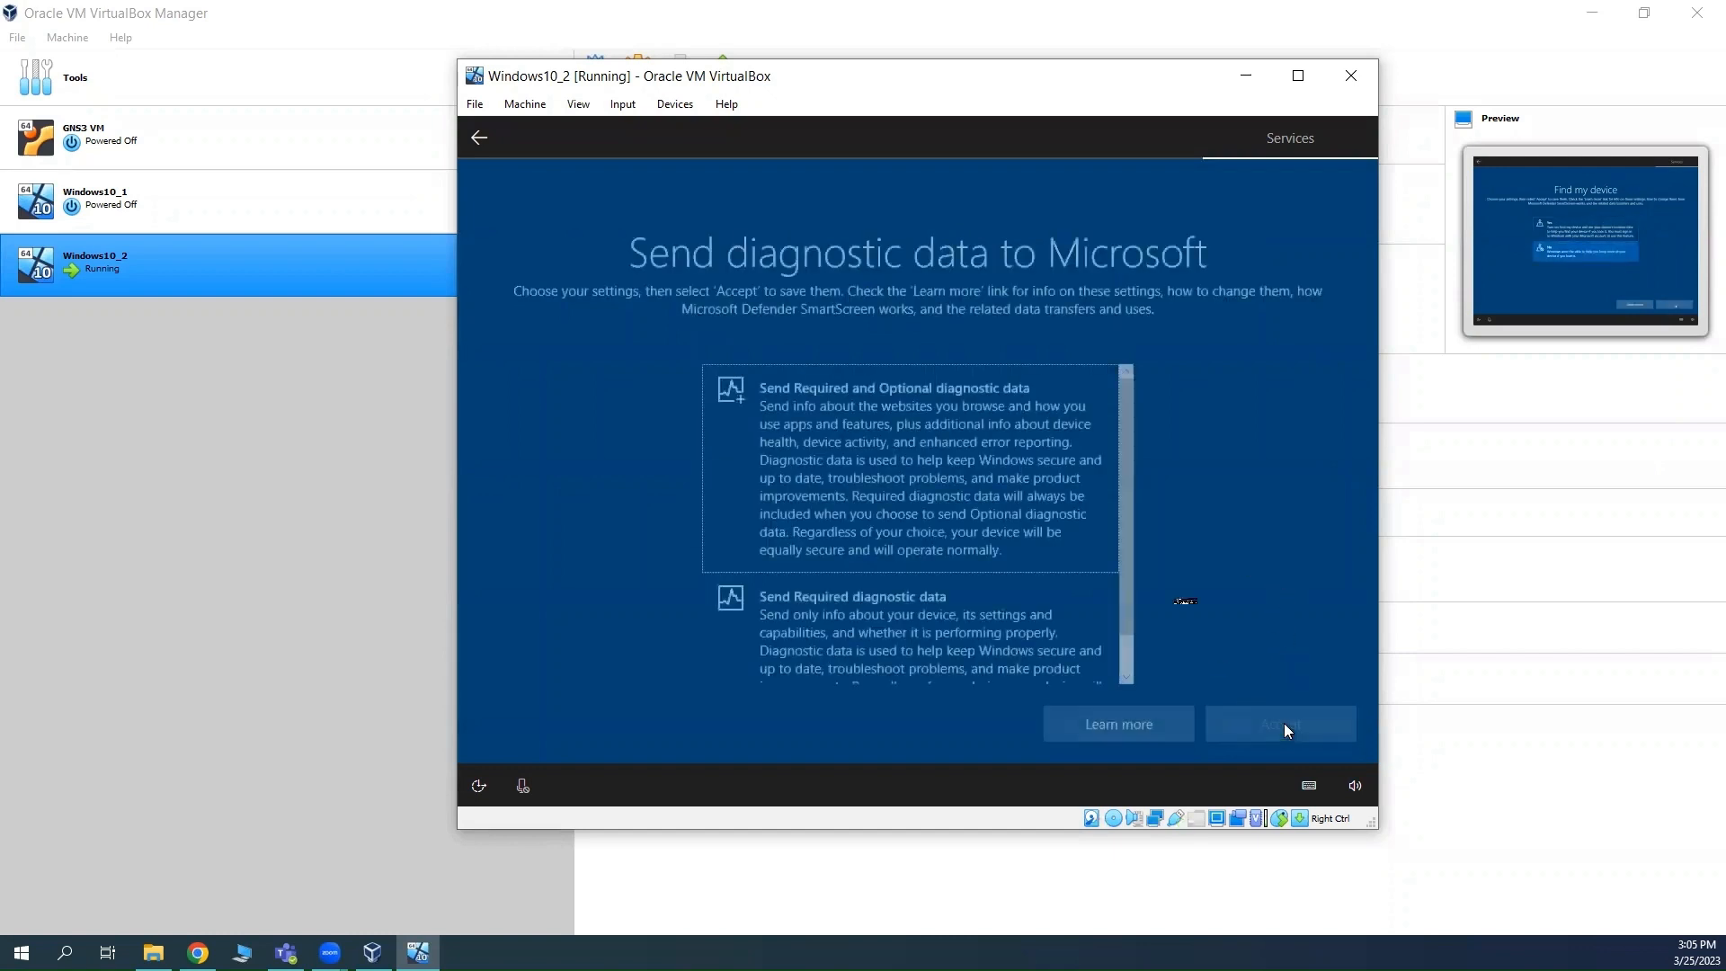
Allow only Required diagnostic data to be sent to Microsoft, and decline the inking and typing improvement
{"action": "left_click", "coordinate": [912, 623]}
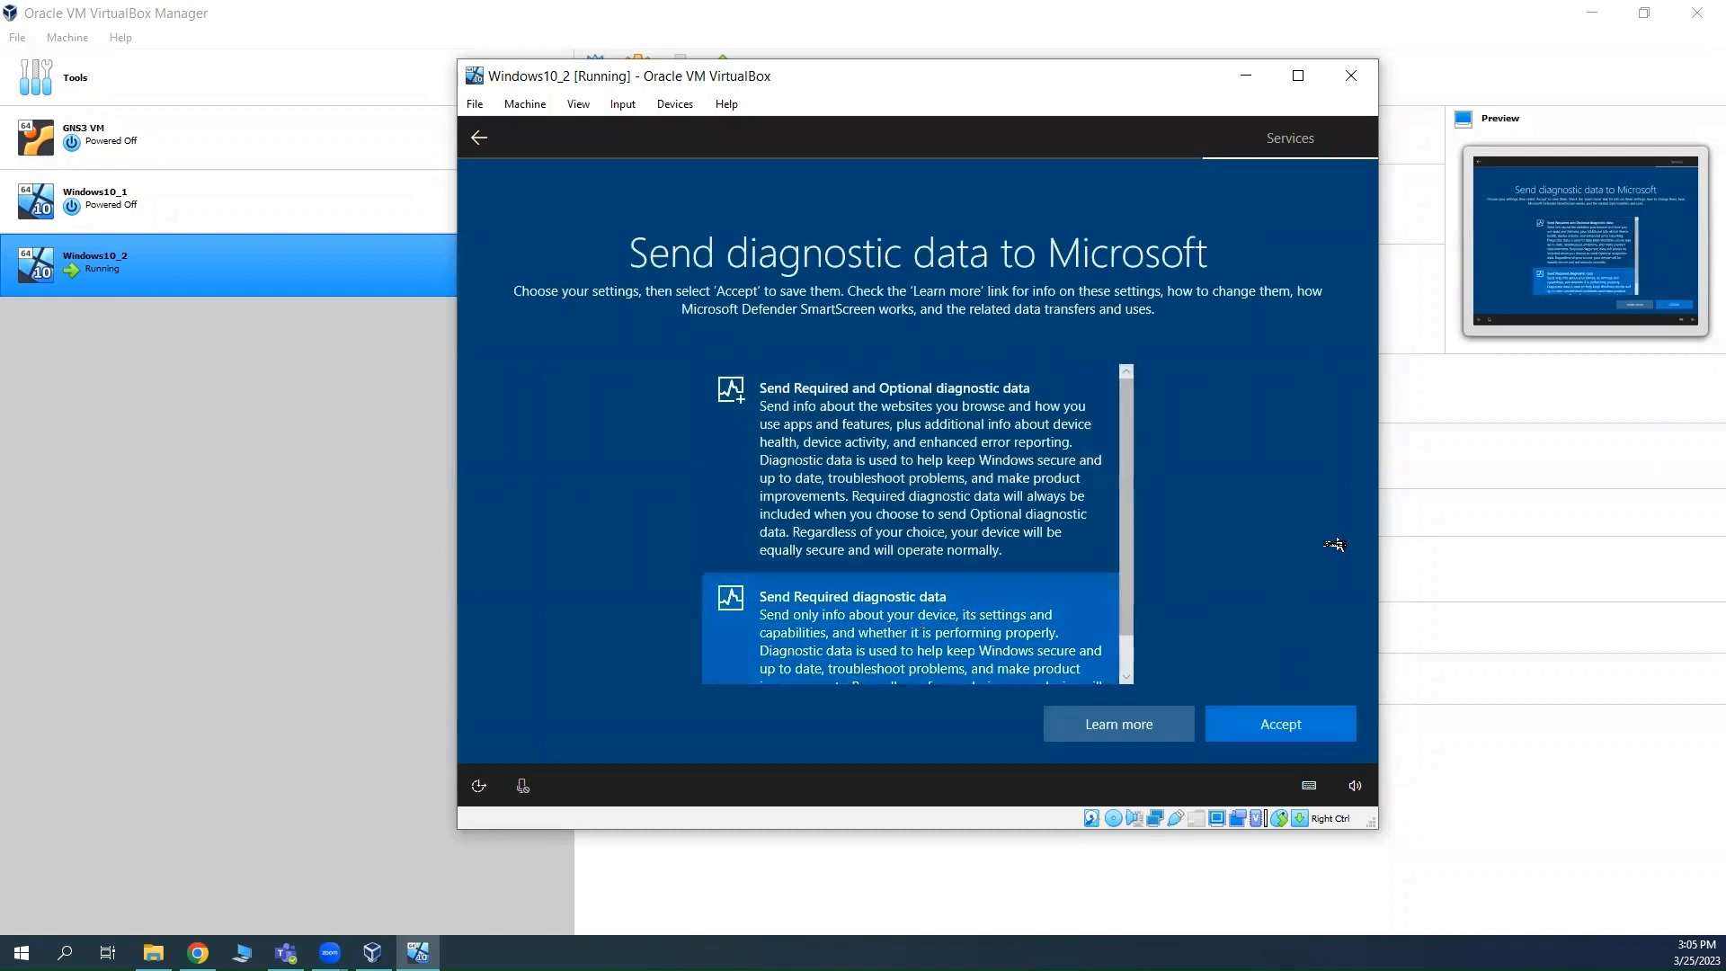
{"action": "left_click", "coordinate": [1292, 737]}
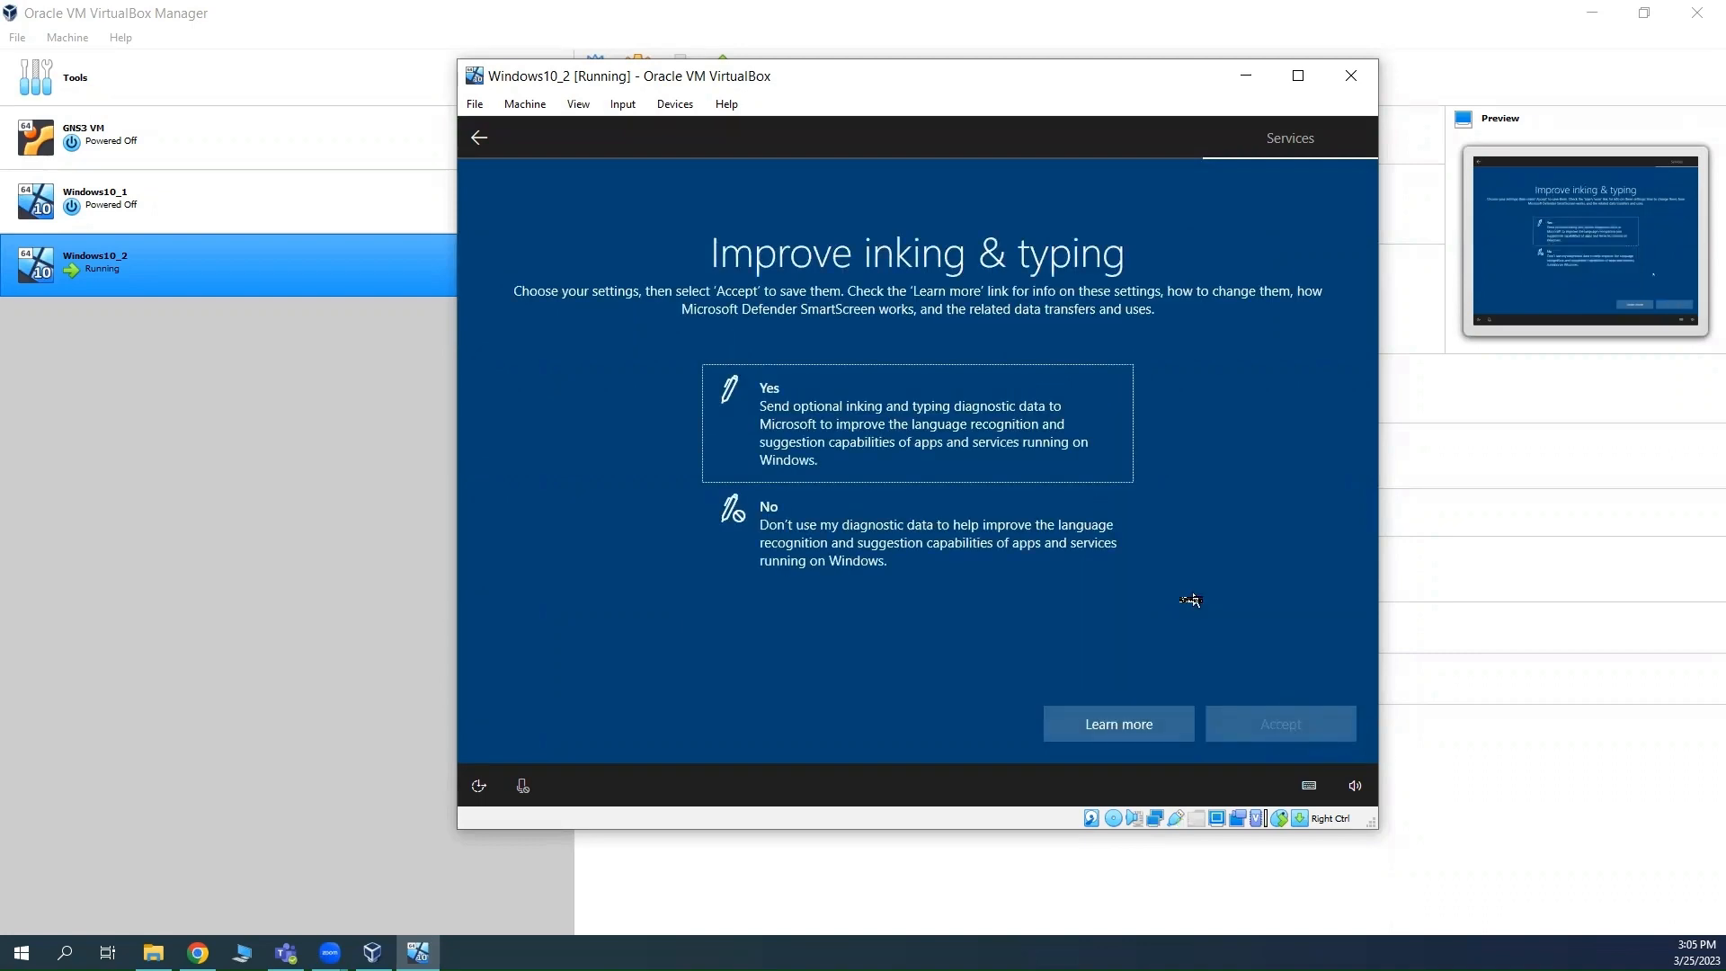
{"action": "left_click", "coordinate": [843, 548]}
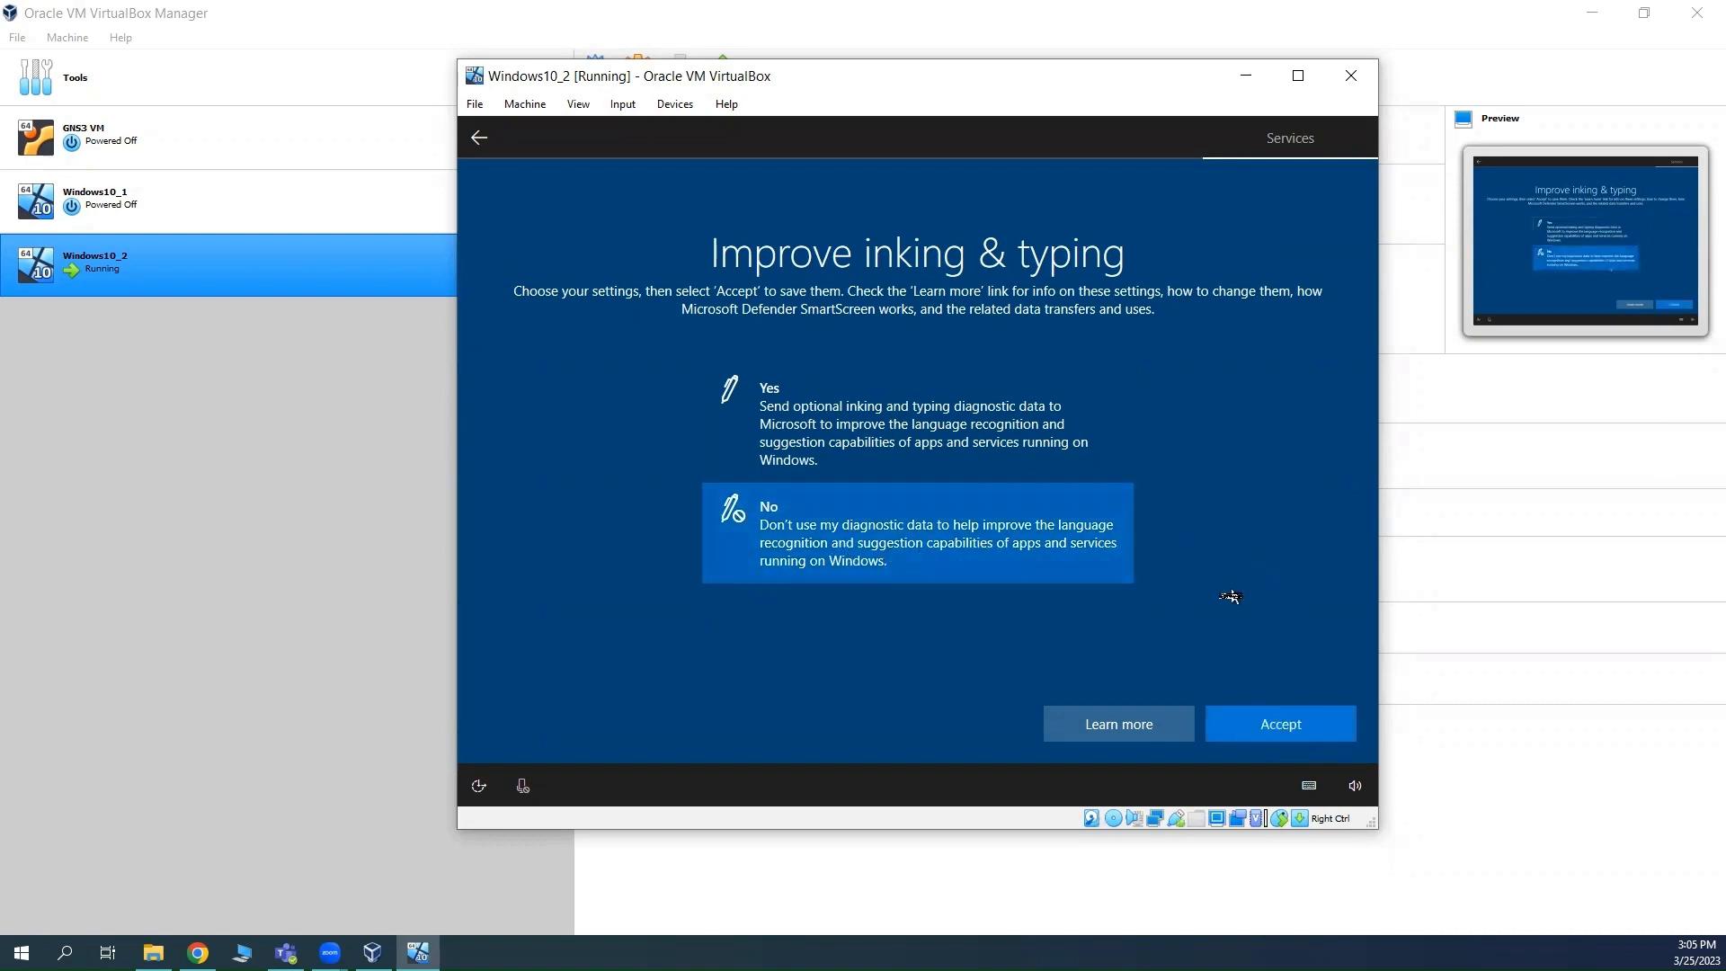
{"action": "left_click", "coordinate": [1283, 727]}
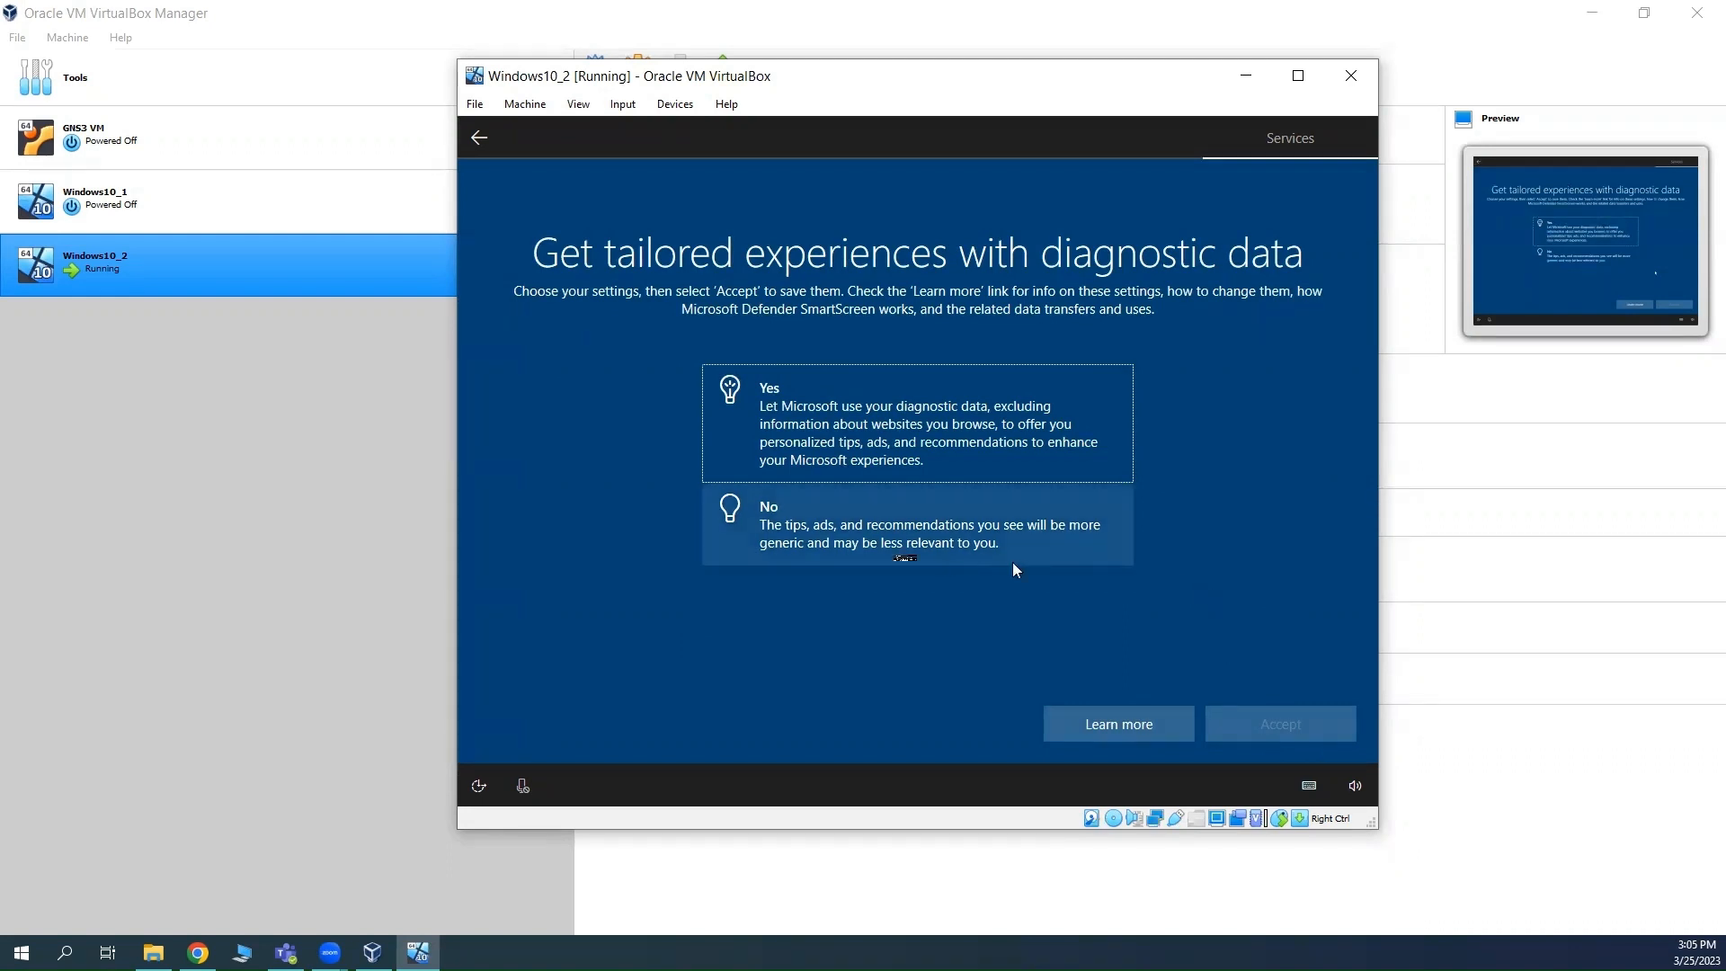
Decline tailored experiences with diagnostic data and refuse apps the use of the advertising ID
{"action": "left_click", "coordinate": [890, 528]}
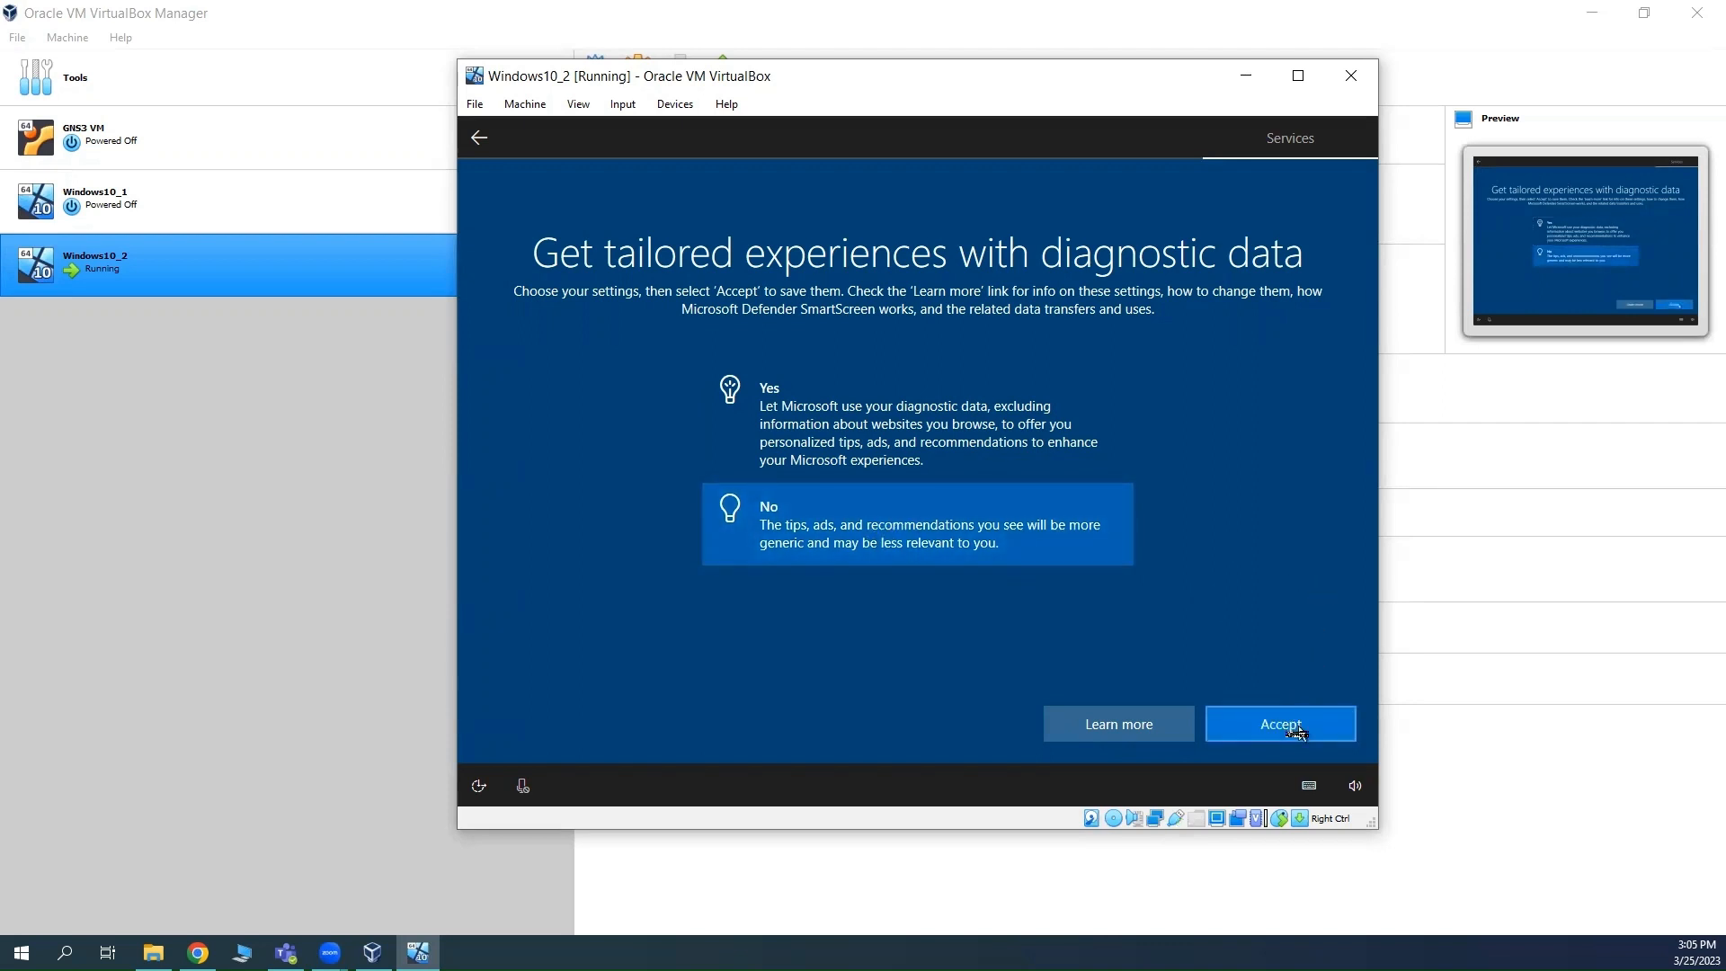
{"action": "left_click", "coordinate": [1297, 733]}
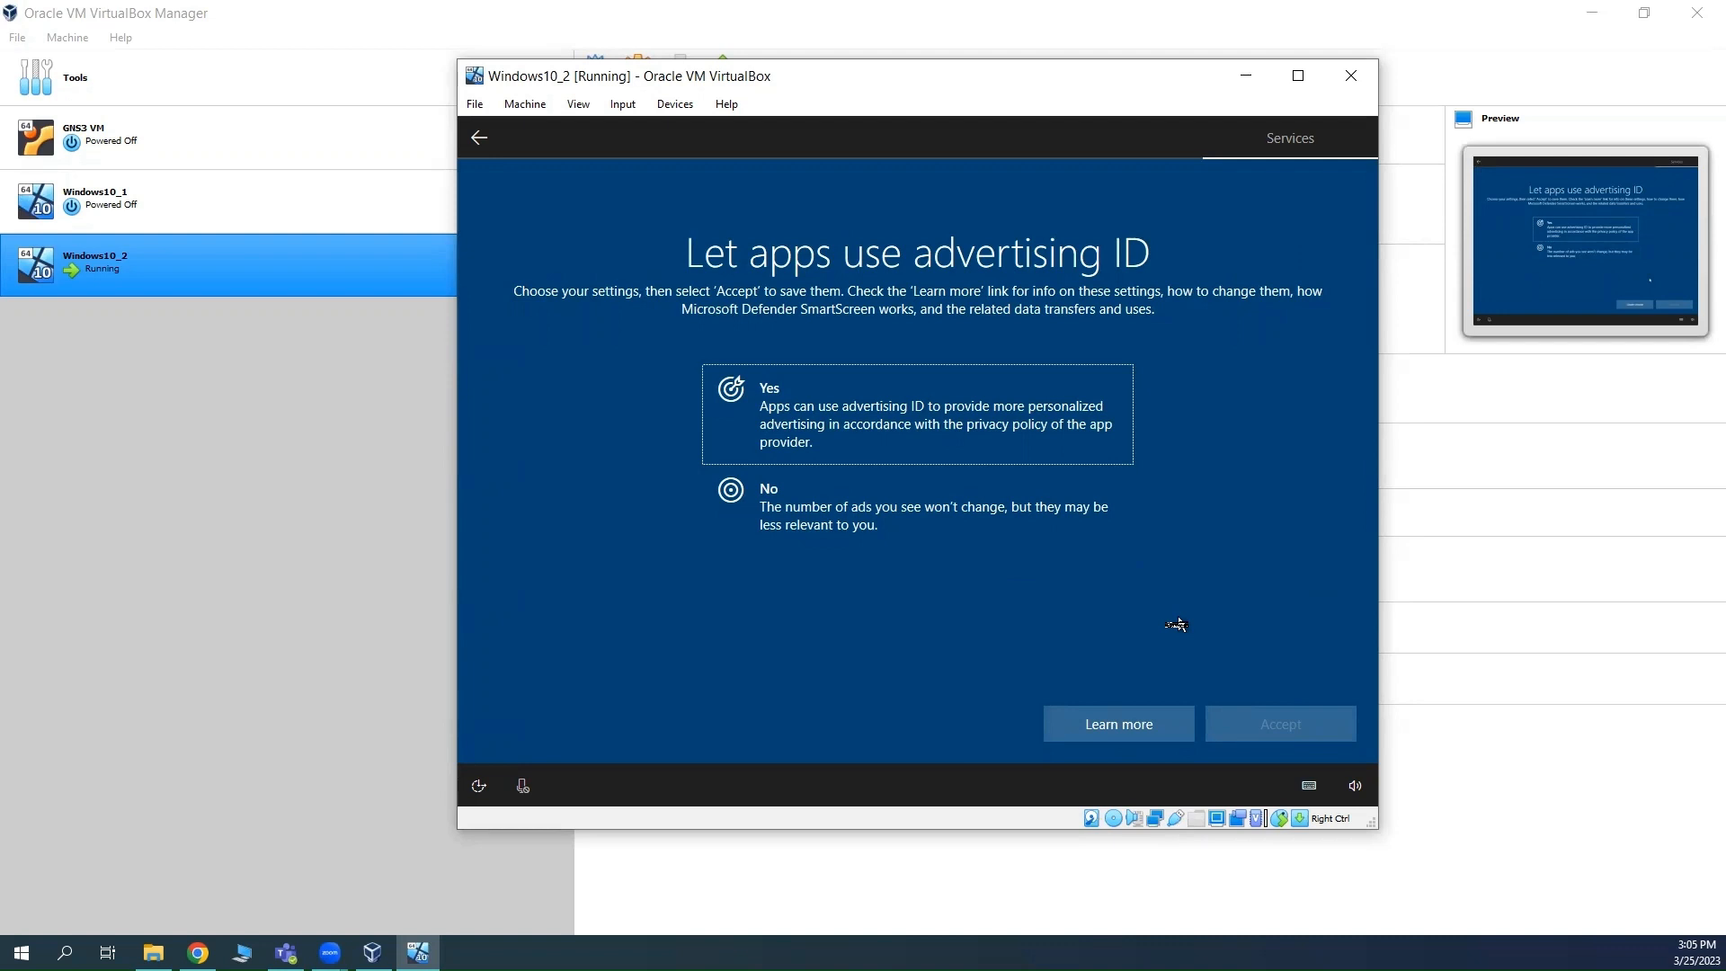
{"action": "left_click", "coordinate": [993, 535]}
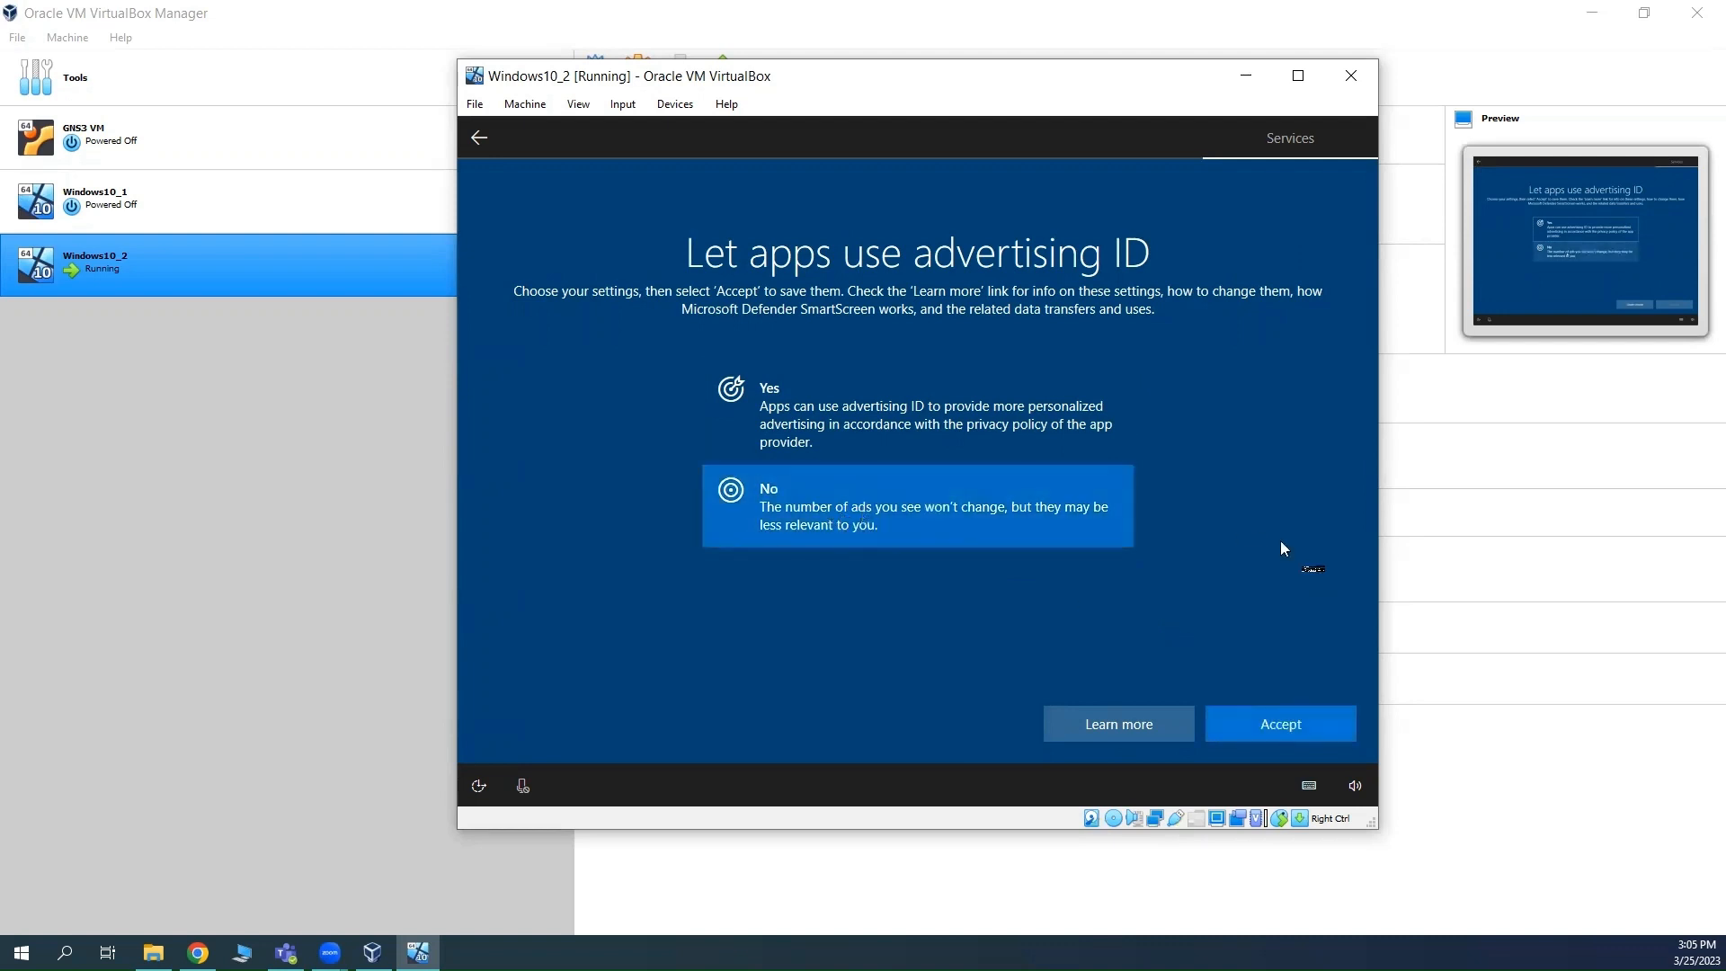
{"action": "left_click", "coordinate": [1283, 730]}
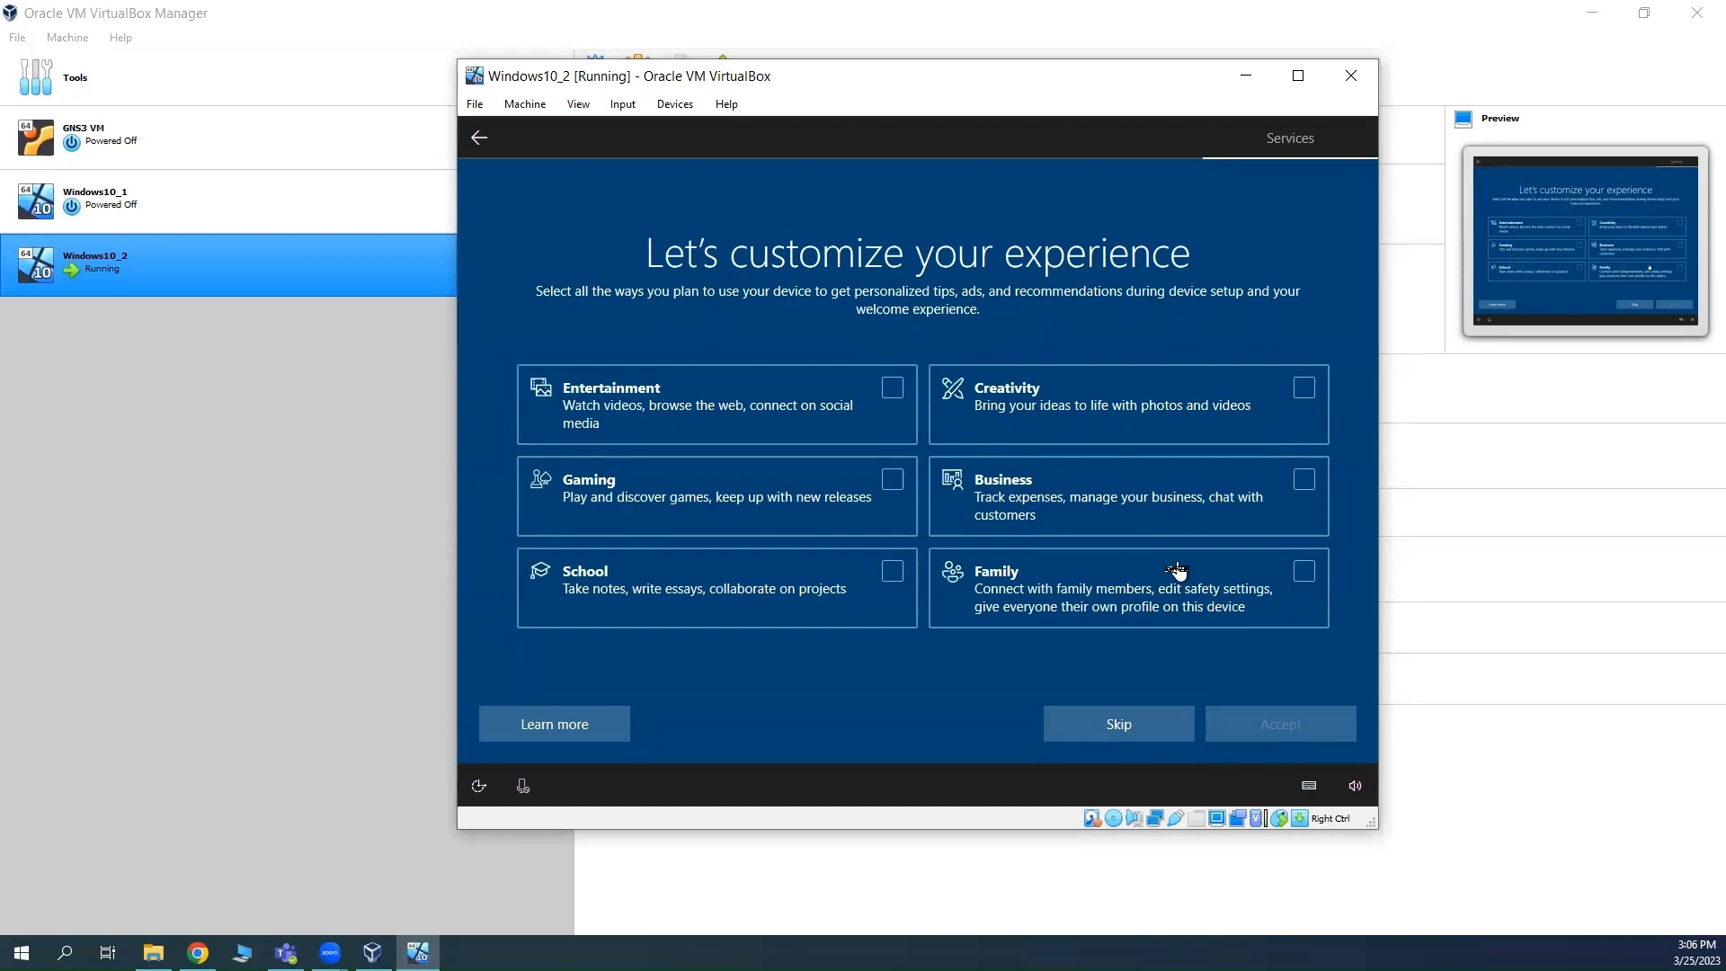
Skip customizing the experience by device usage and postpone the Cortana setup
{"action": "left_click", "coordinate": [1123, 727]}
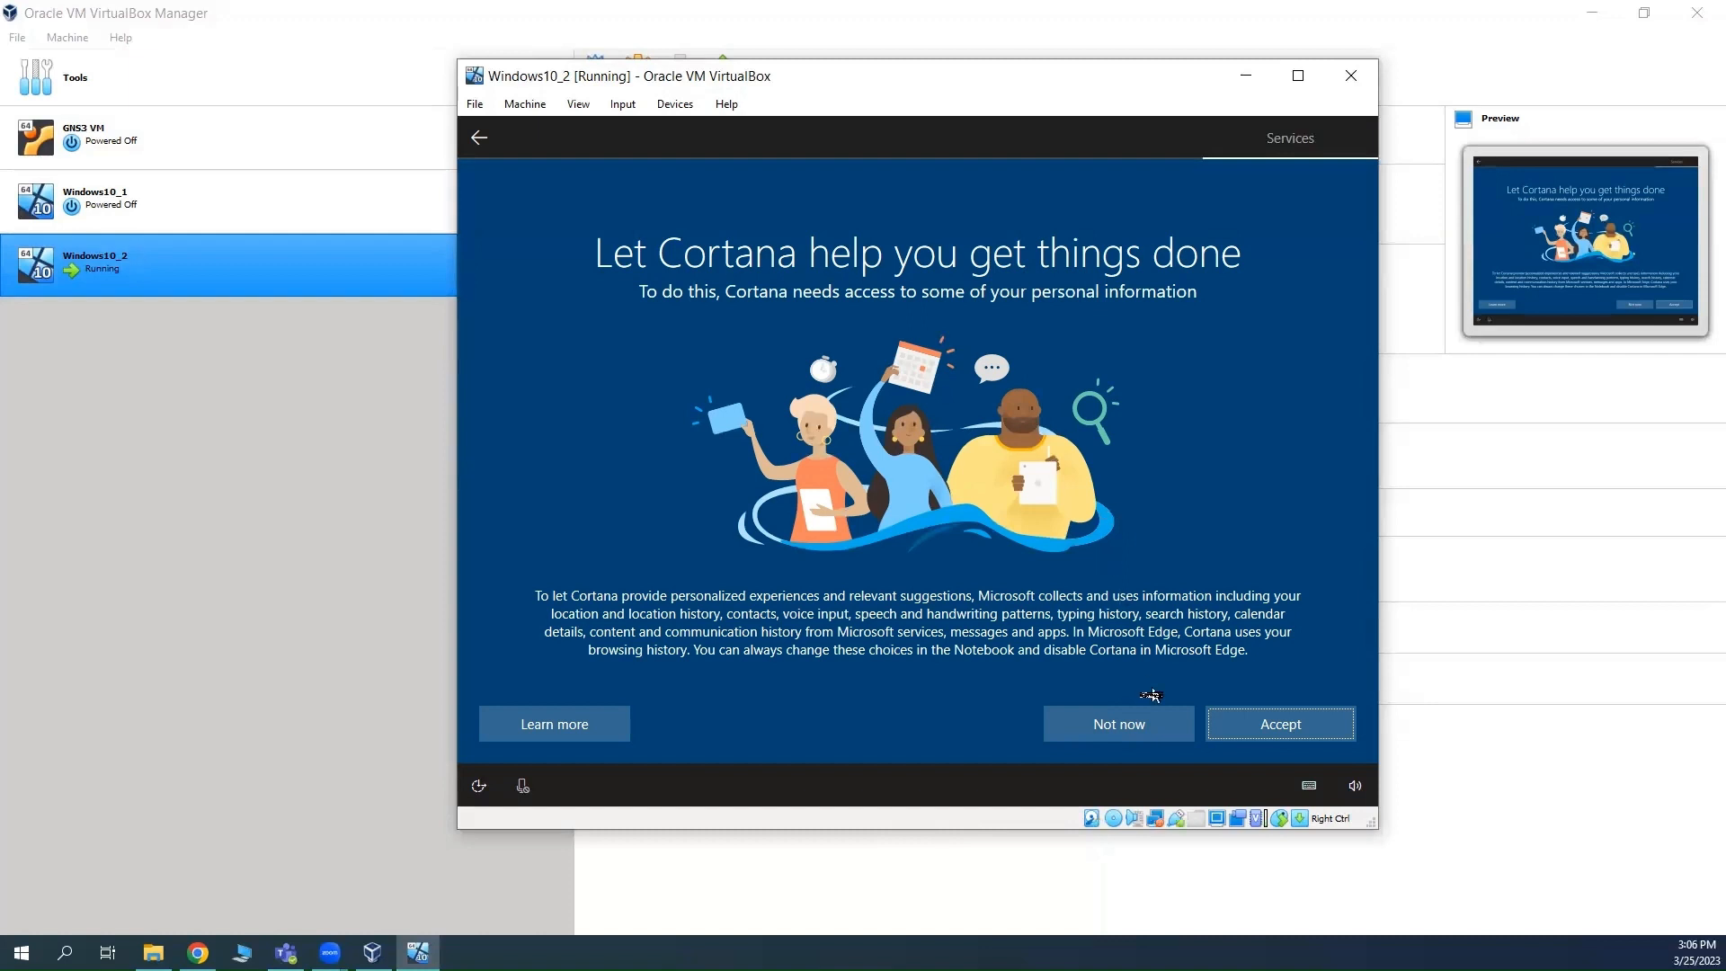
{"action": "left_click", "coordinate": [1291, 732]}
{"action": "left_click", "coordinate": [1135, 733]}
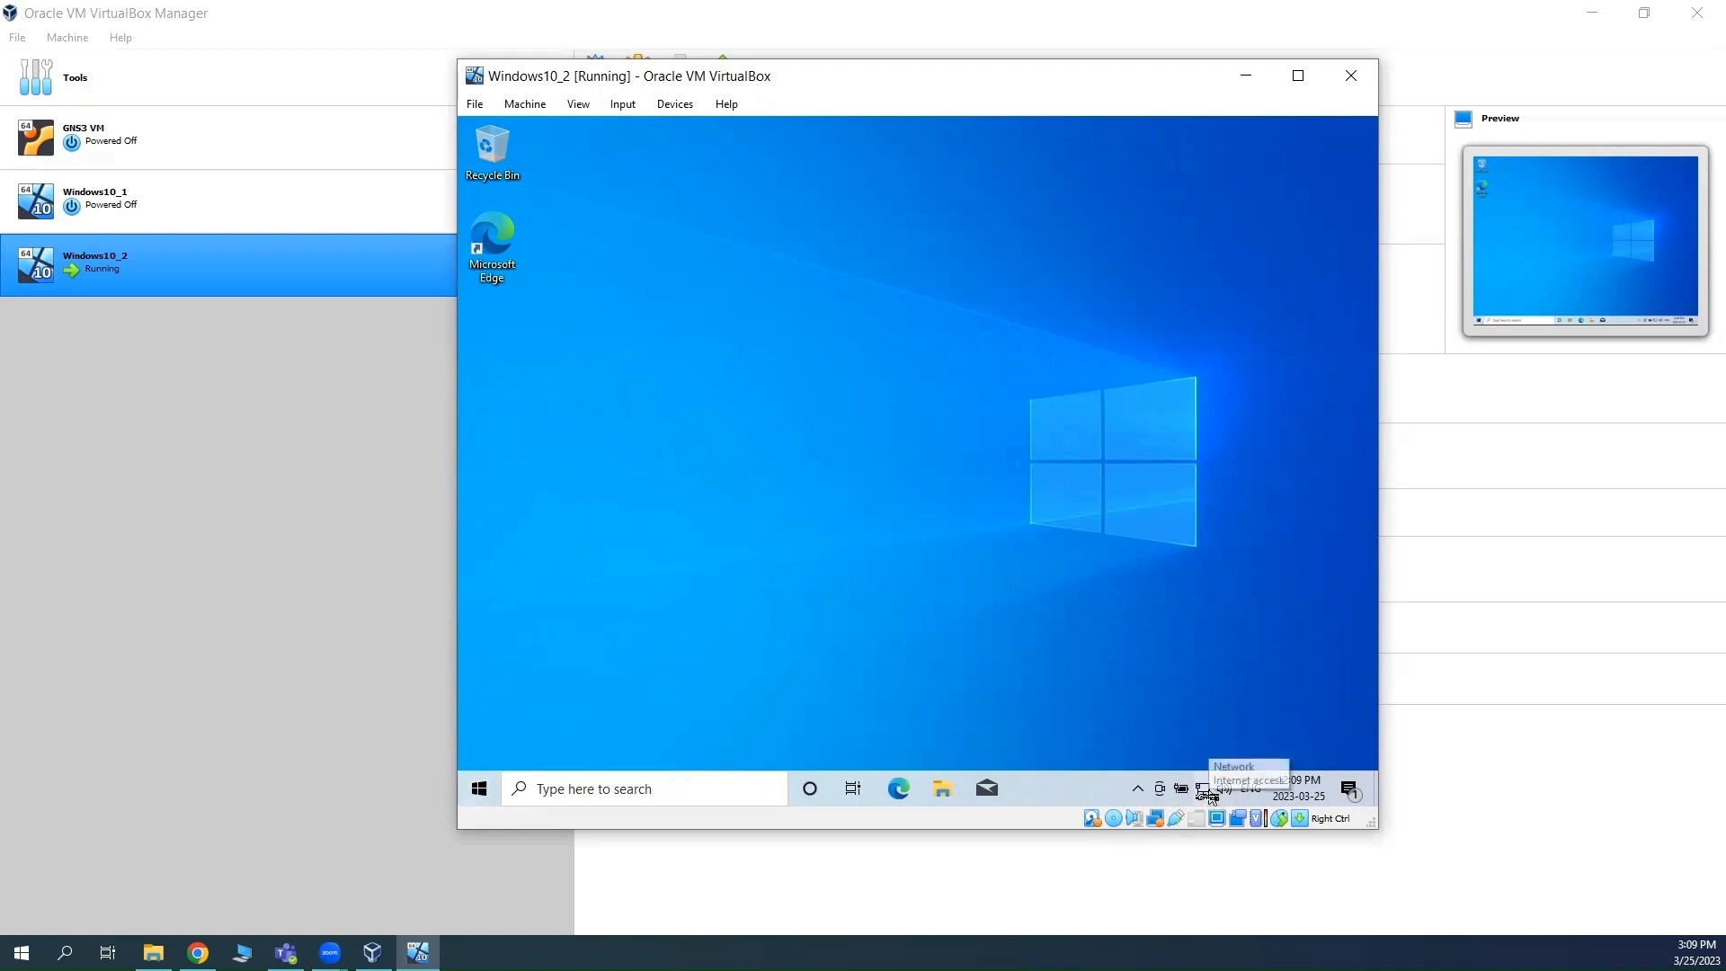
Shut down Windows inside the Windows10_2 virtual machine
{"action": "left_click", "coordinate": [481, 791]}
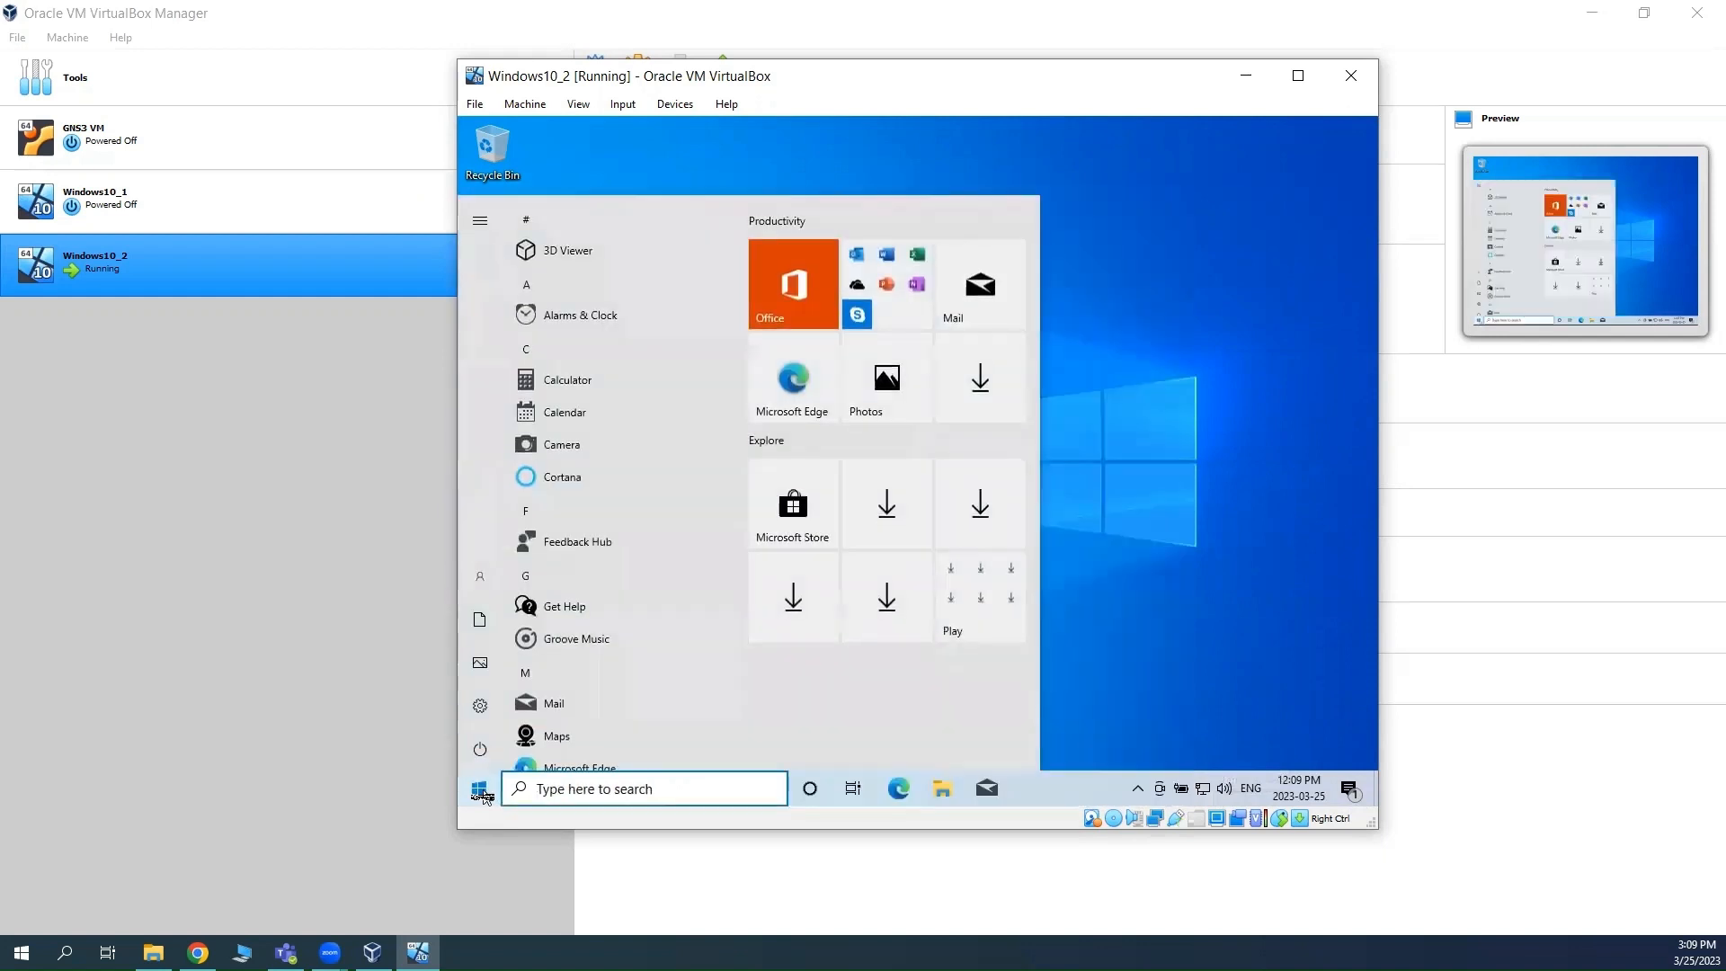
{"action": "left_click", "coordinate": [481, 791]}
{"action": "left_click", "coordinate": [481, 791]}
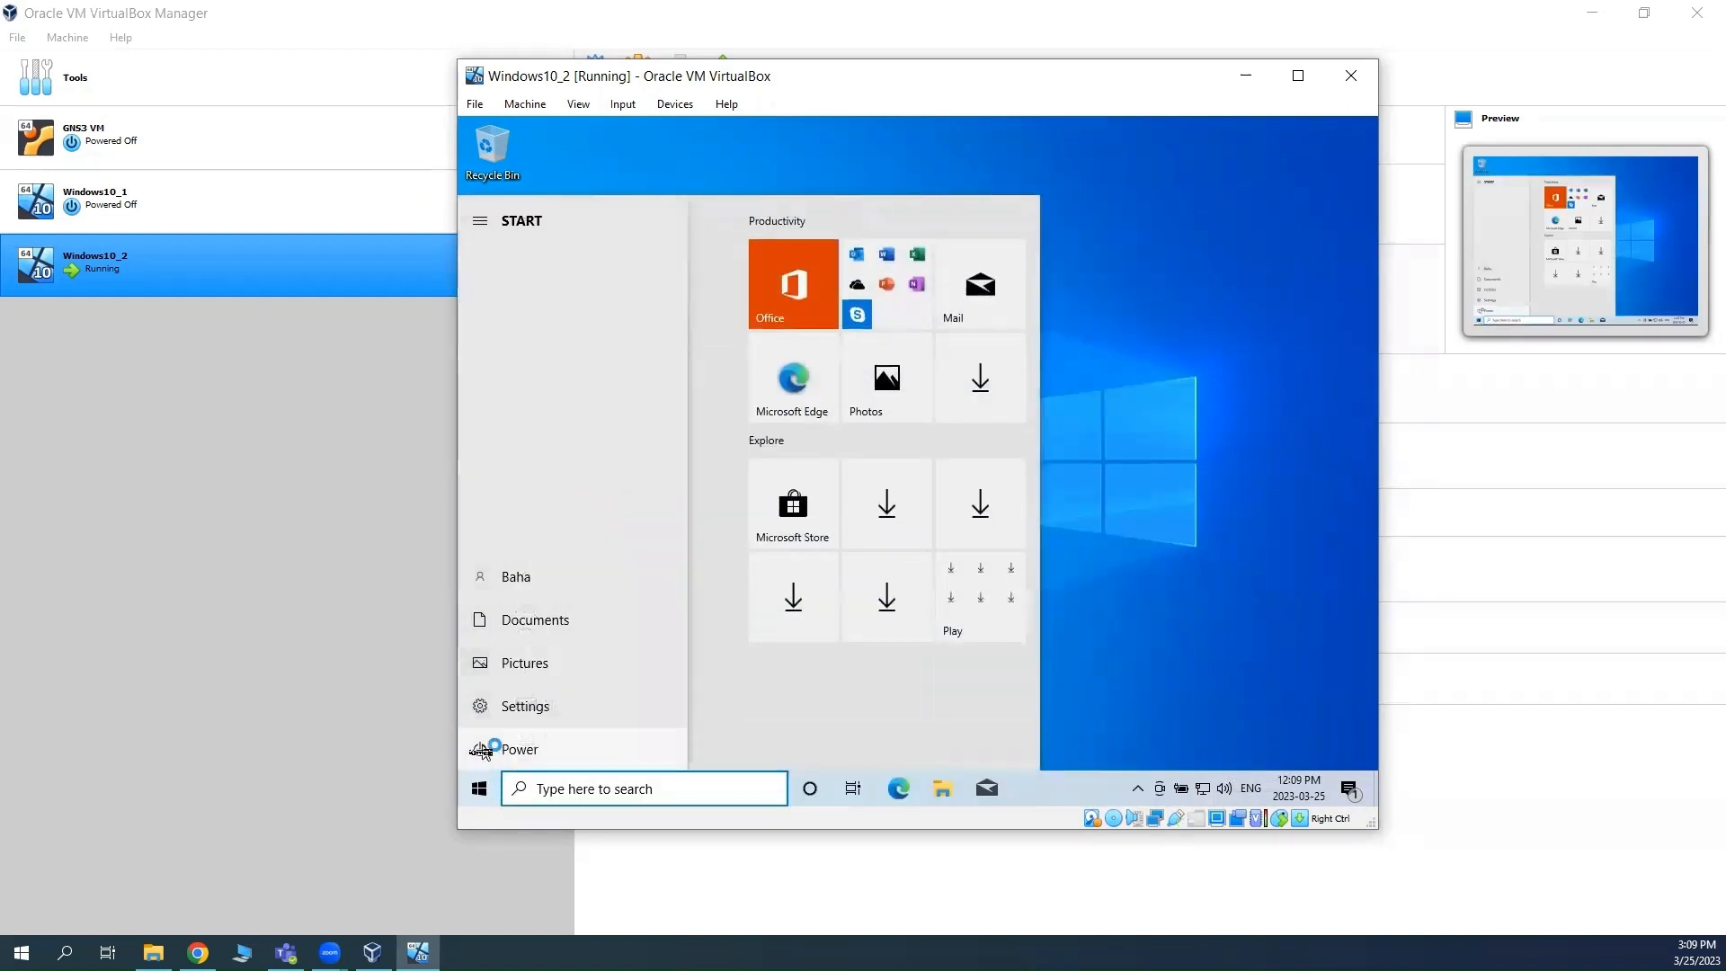
{"action": "left_click", "coordinate": [520, 751]}
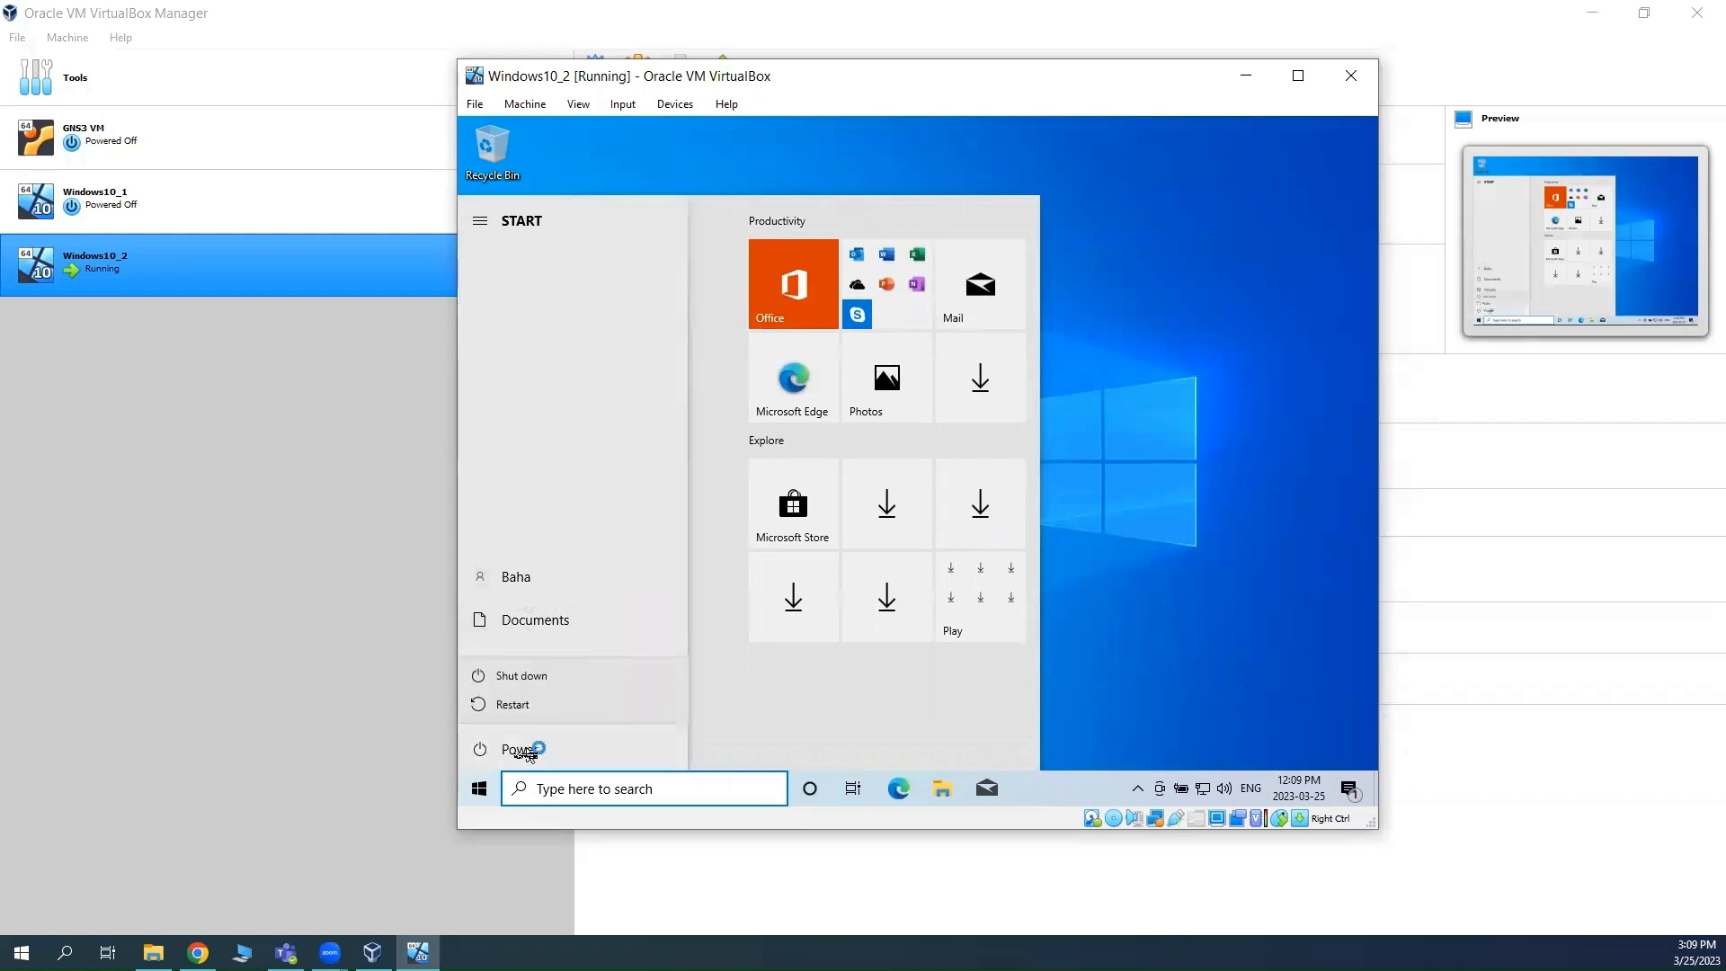
{"action": "left_click", "coordinate": [530, 685]}
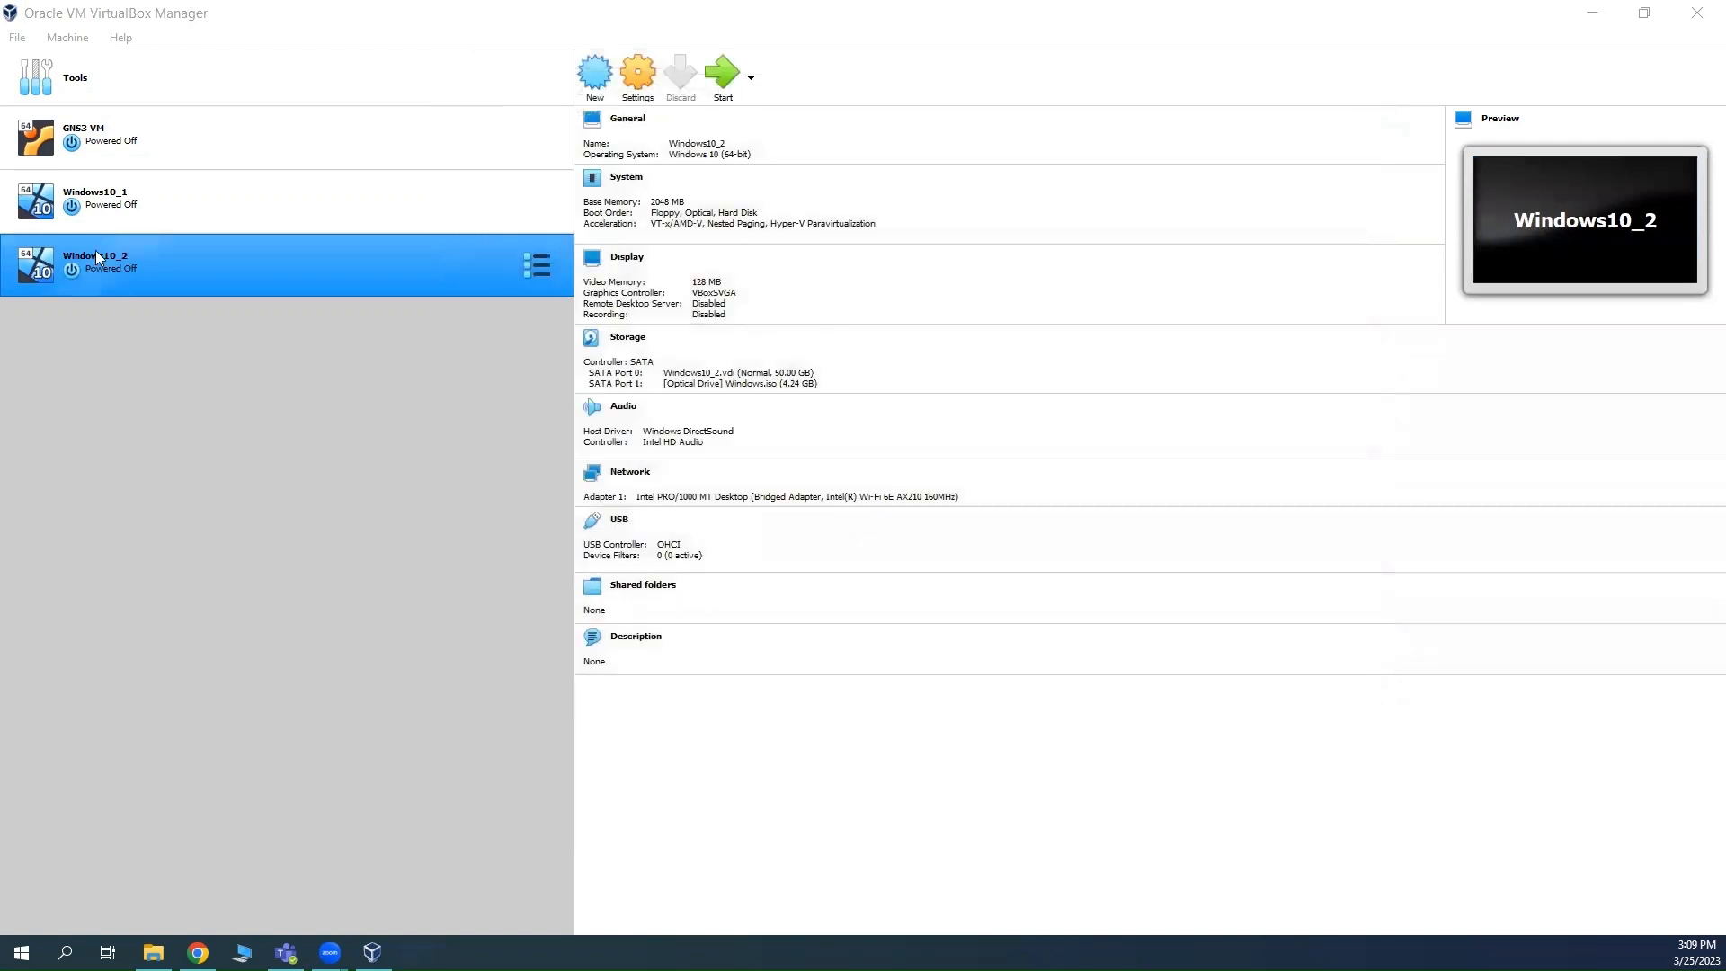
Start the Windows10_2 virtual machine again and dismiss the keyboard capture and mouse pointer integration notifications
{"action": "left_click", "coordinate": [102, 196]}
{"action": "left_click", "coordinate": [97, 270]}
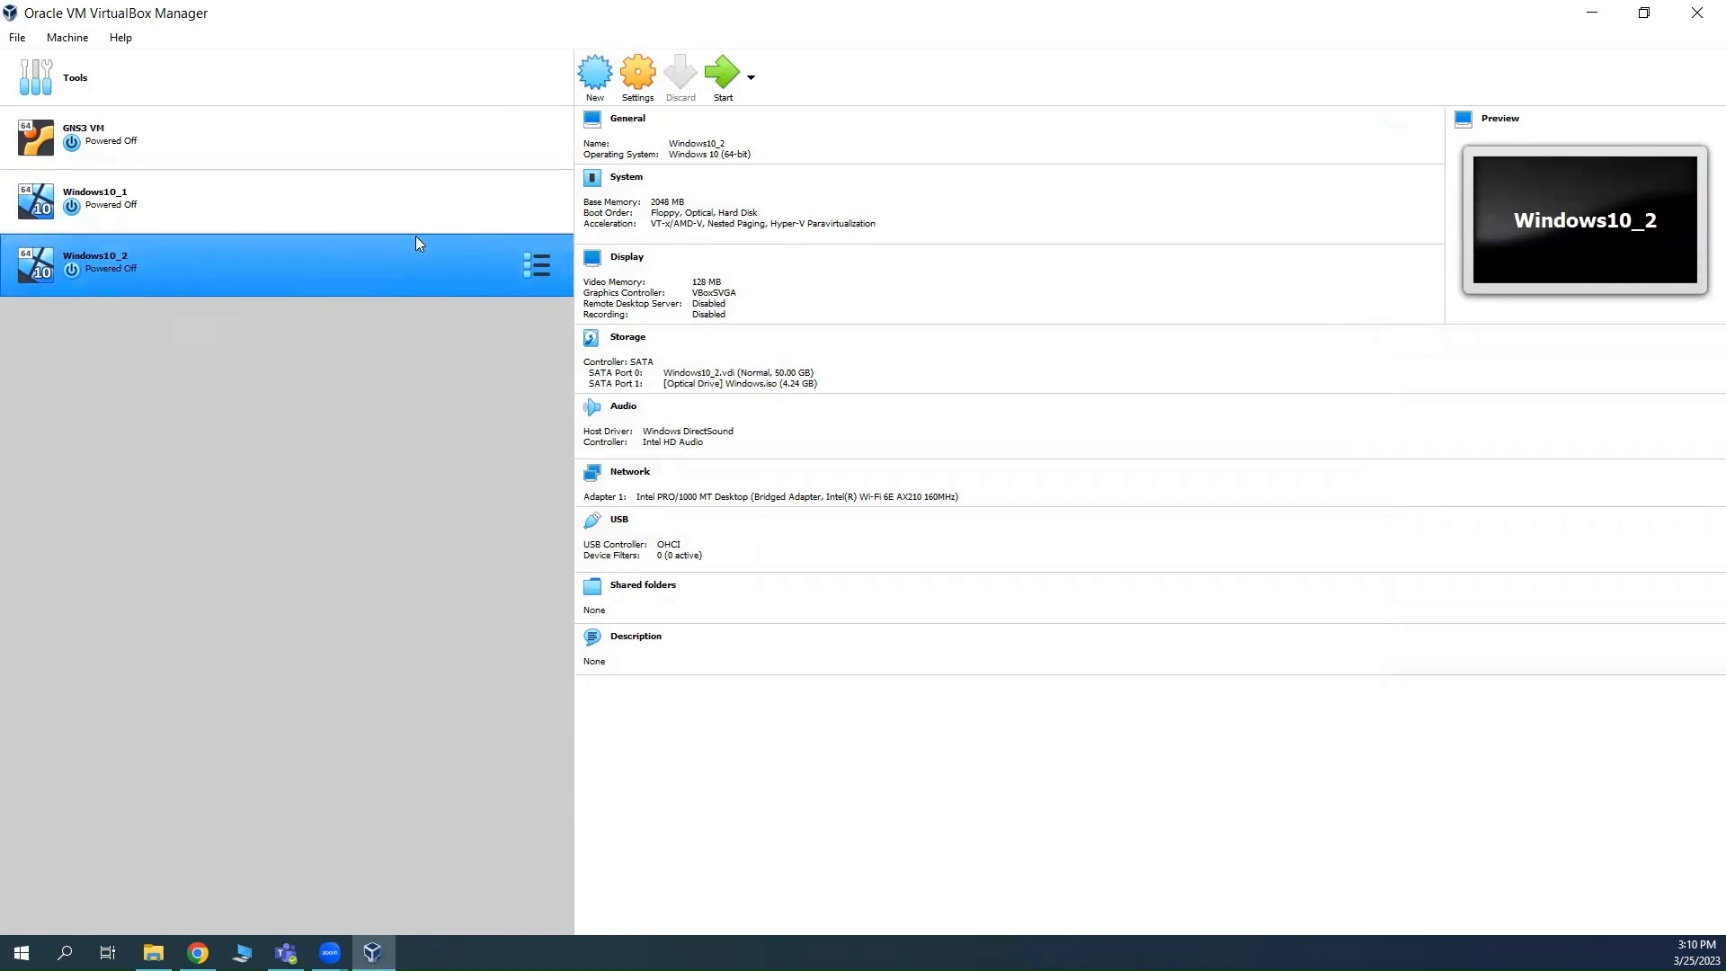
{"action": "left_click", "coordinate": [722, 82]}
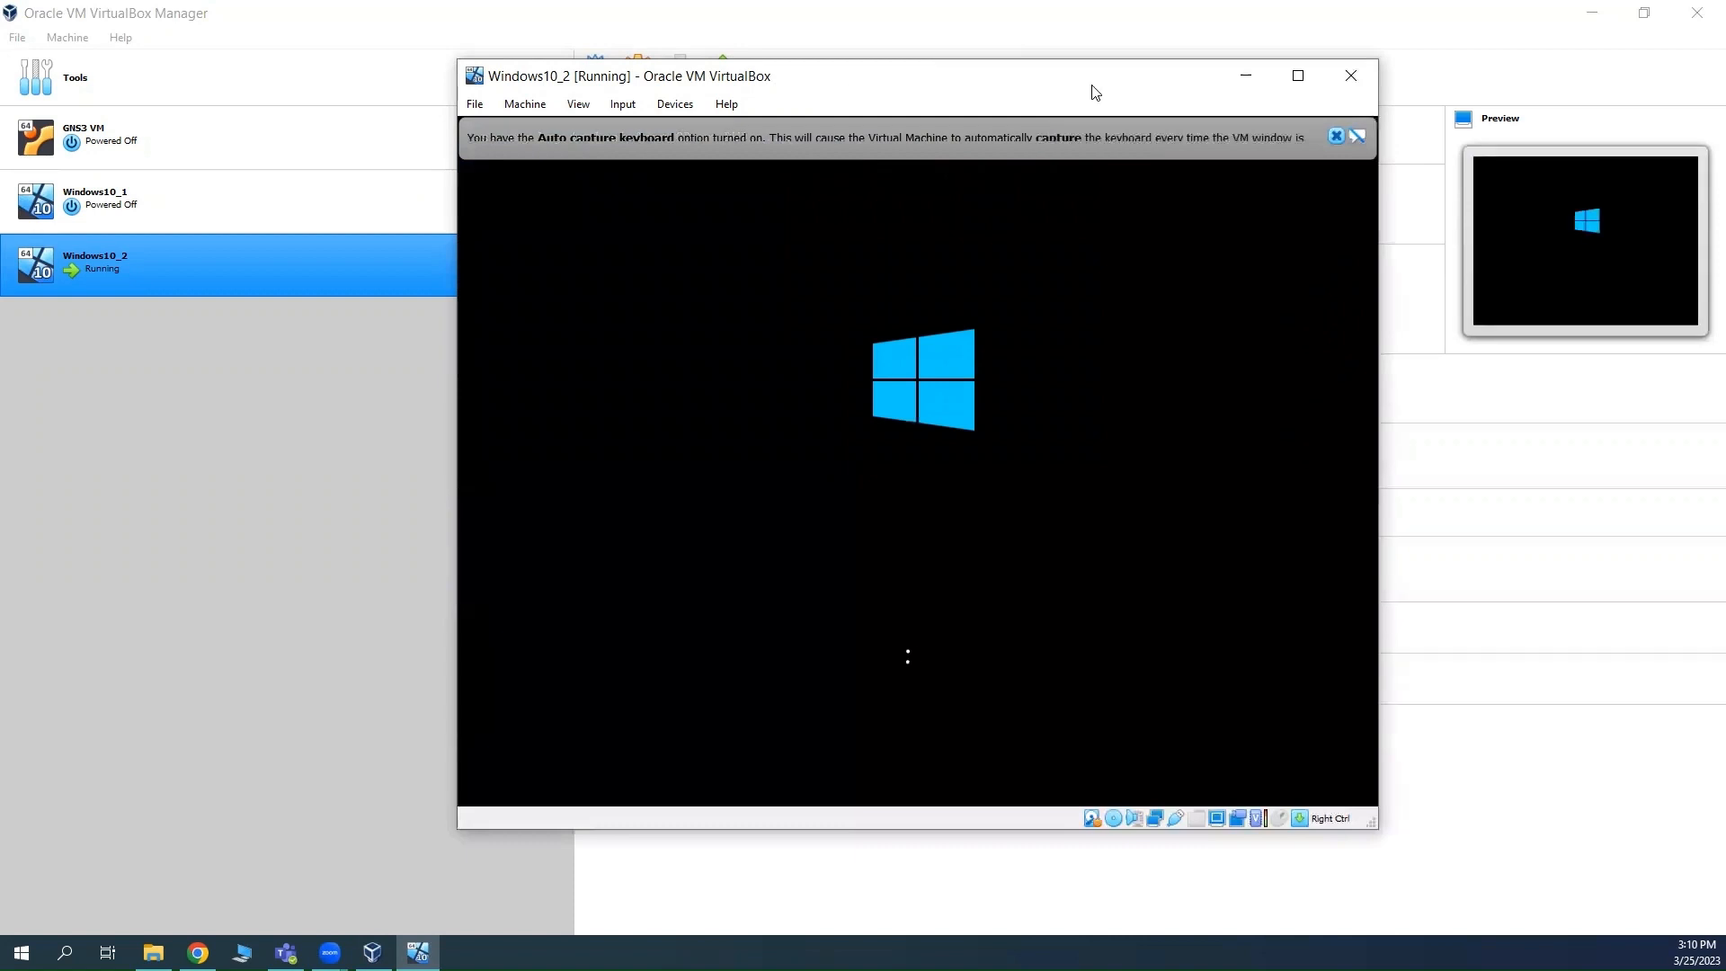
{"action": "left_click", "coordinate": [1335, 137]}
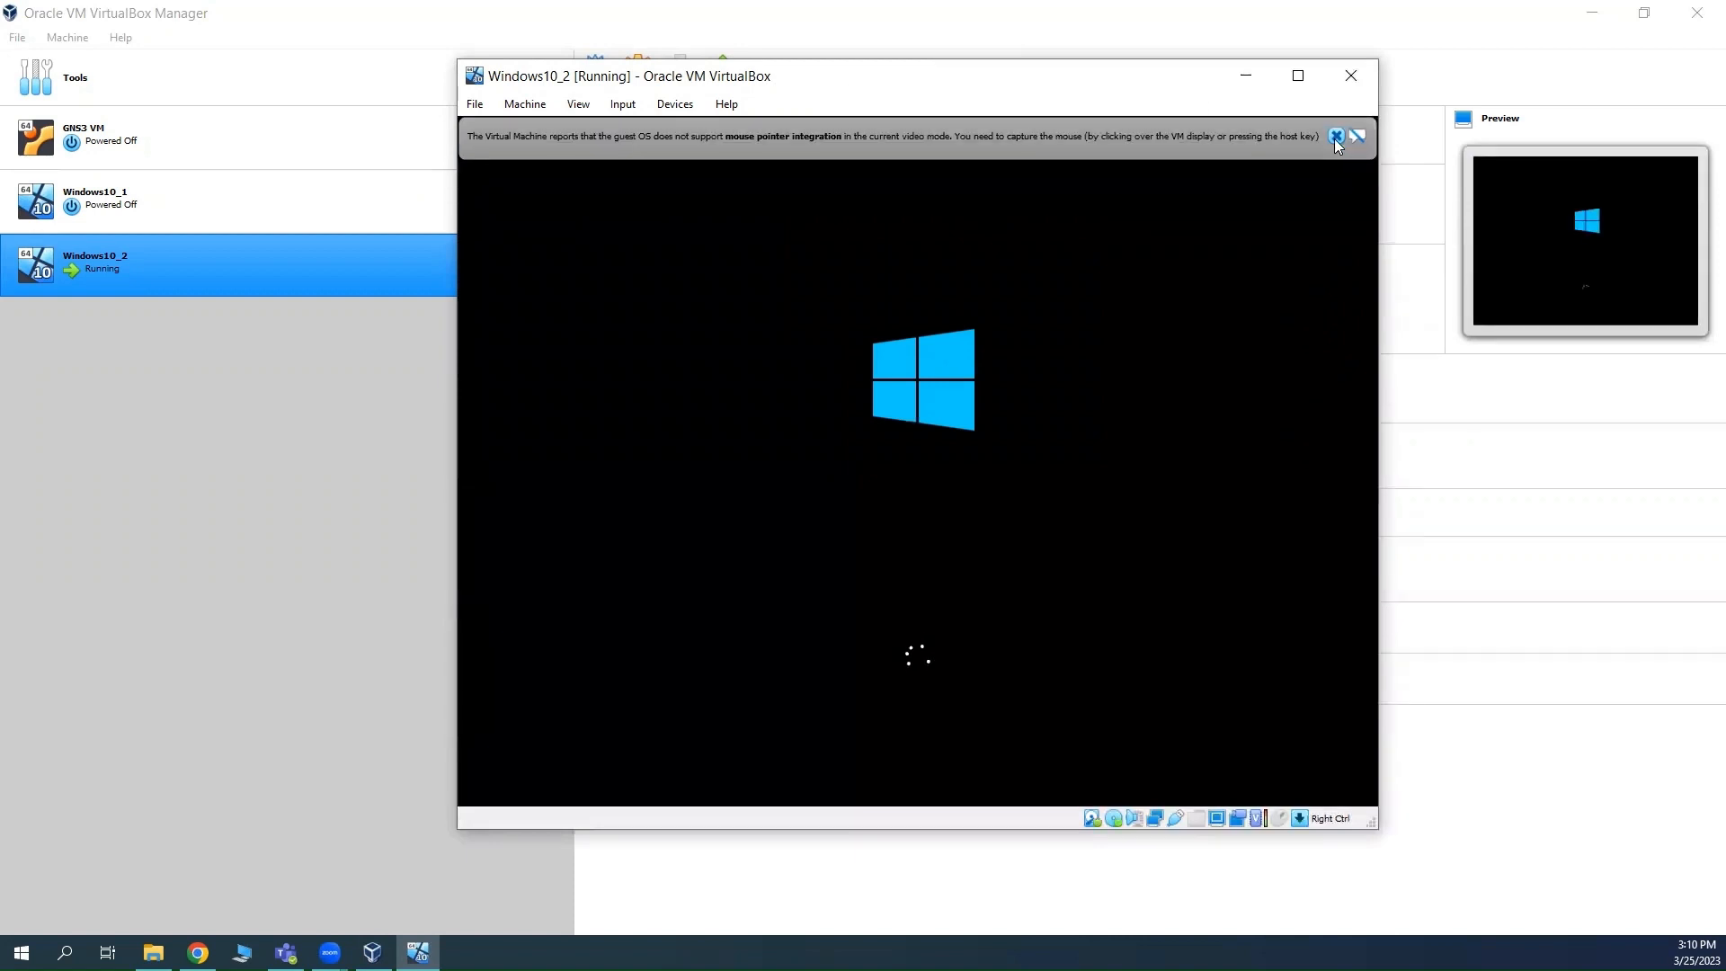
{"action": "left_click", "coordinate": [1335, 137]}
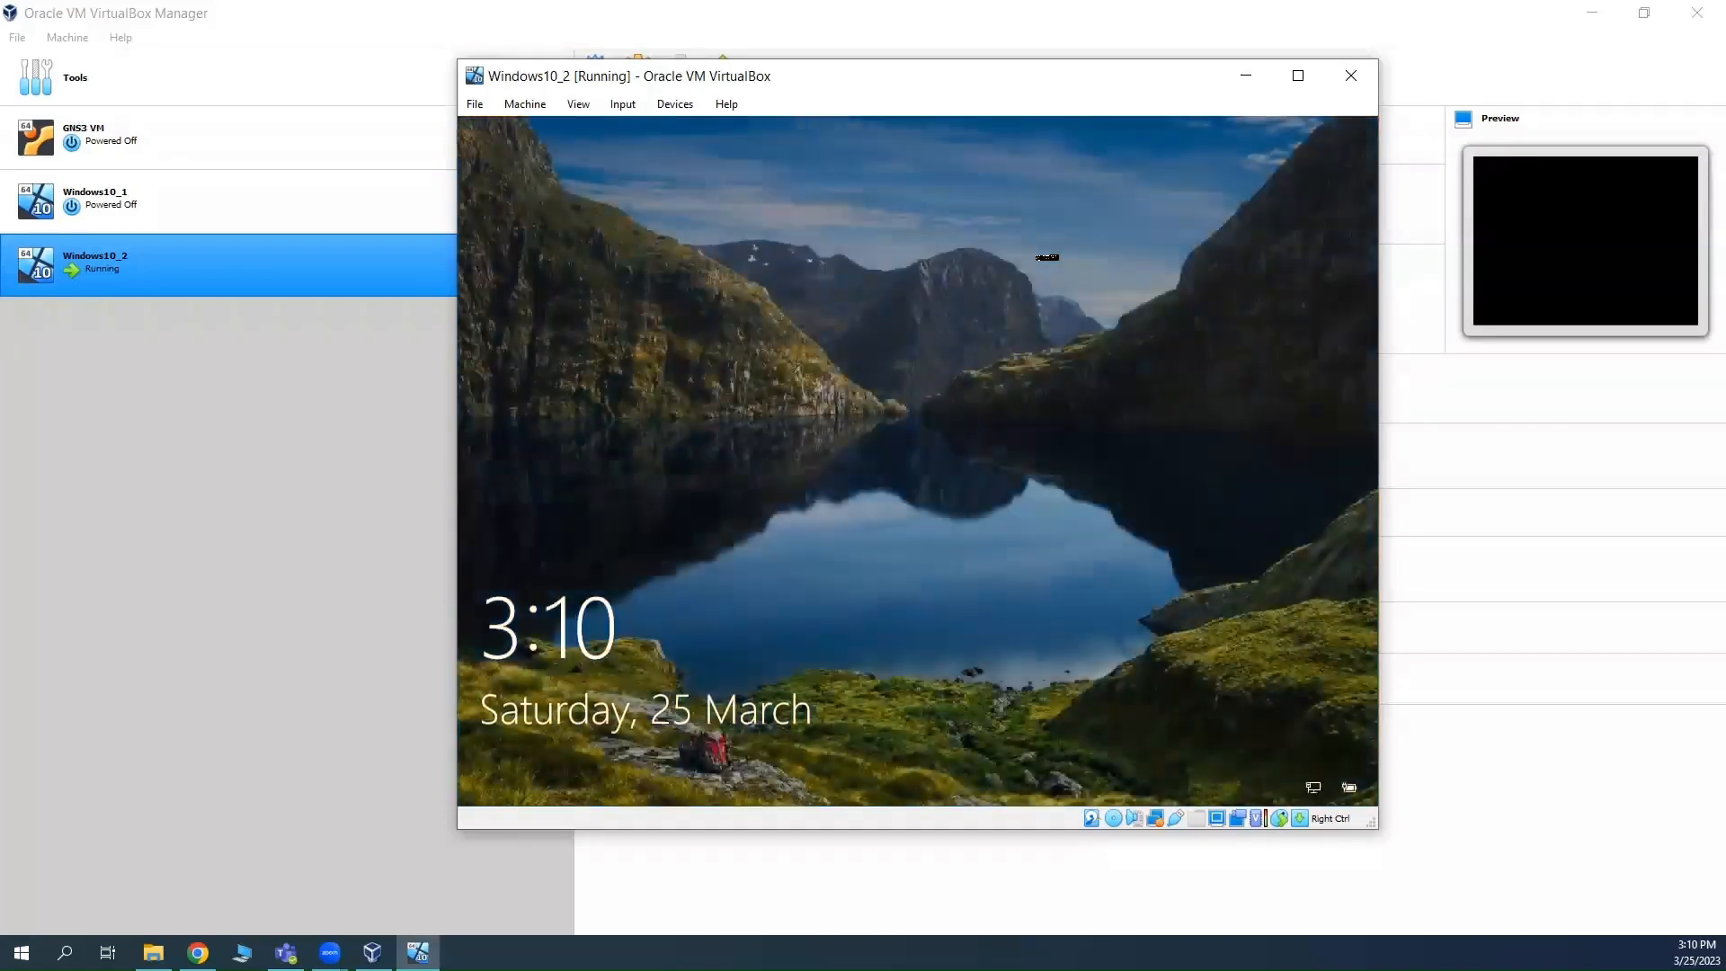
Open the Windows sign-in screen from the lock screen and sign in with the account password
{"action": "left_click", "coordinate": [869, 462]}
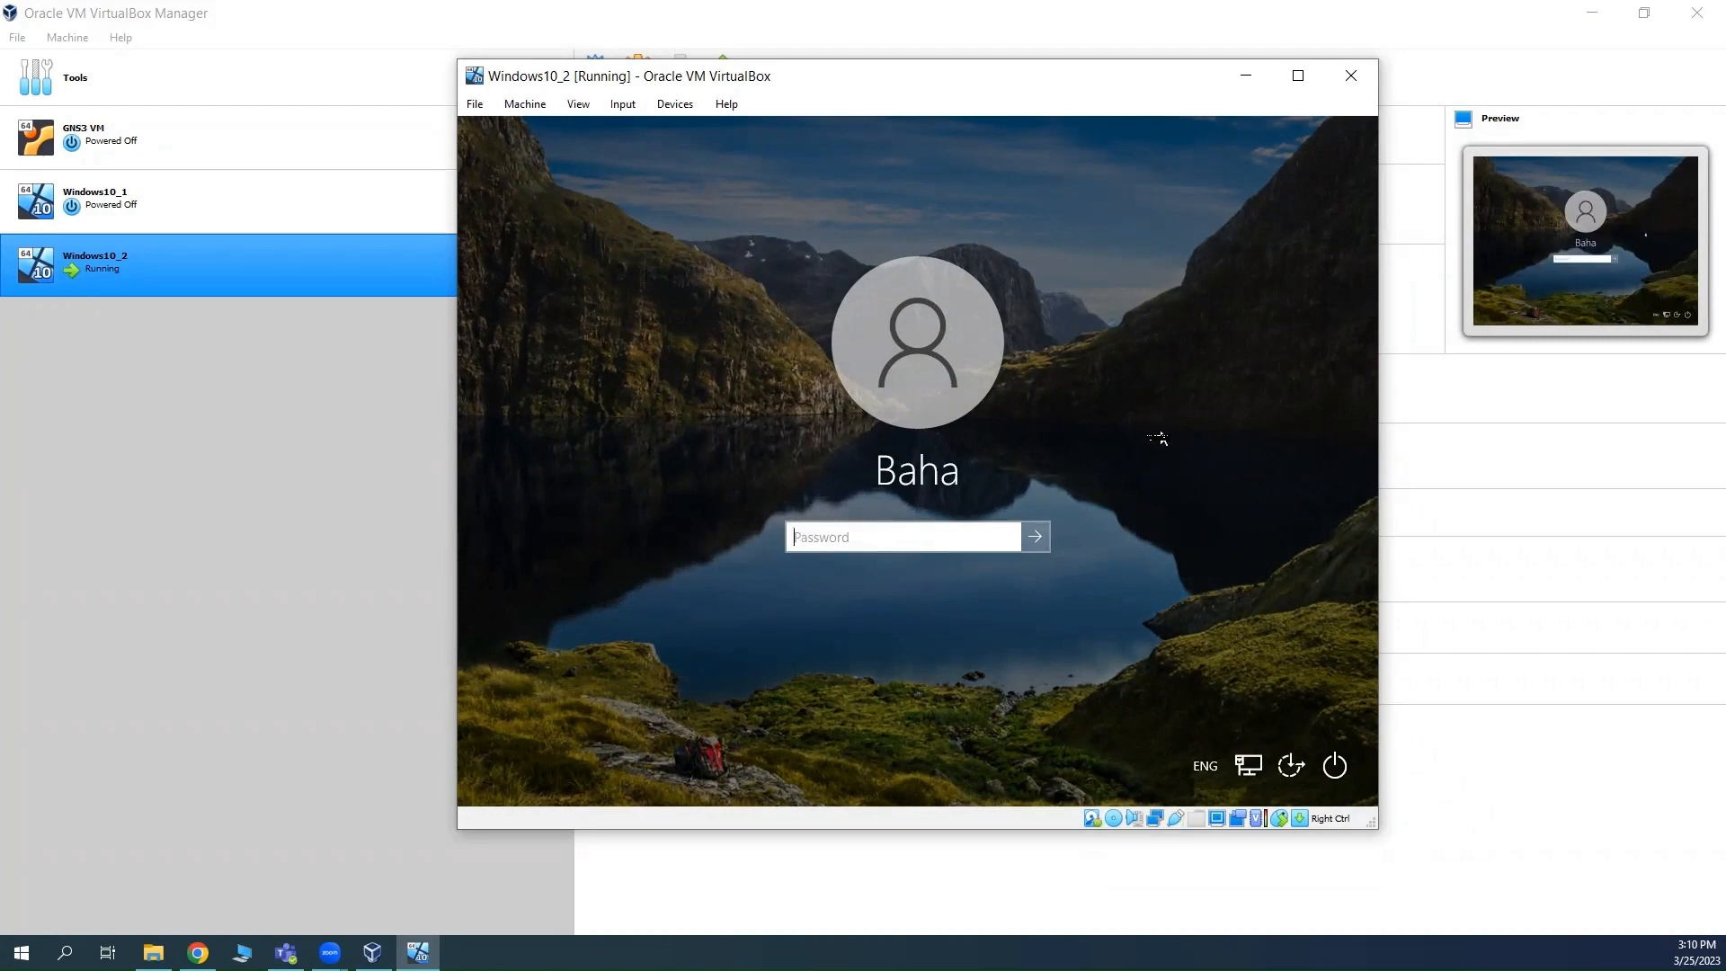
{"action": "type", "text": "••••••••"}
{"action": "key", "text": "Return"}
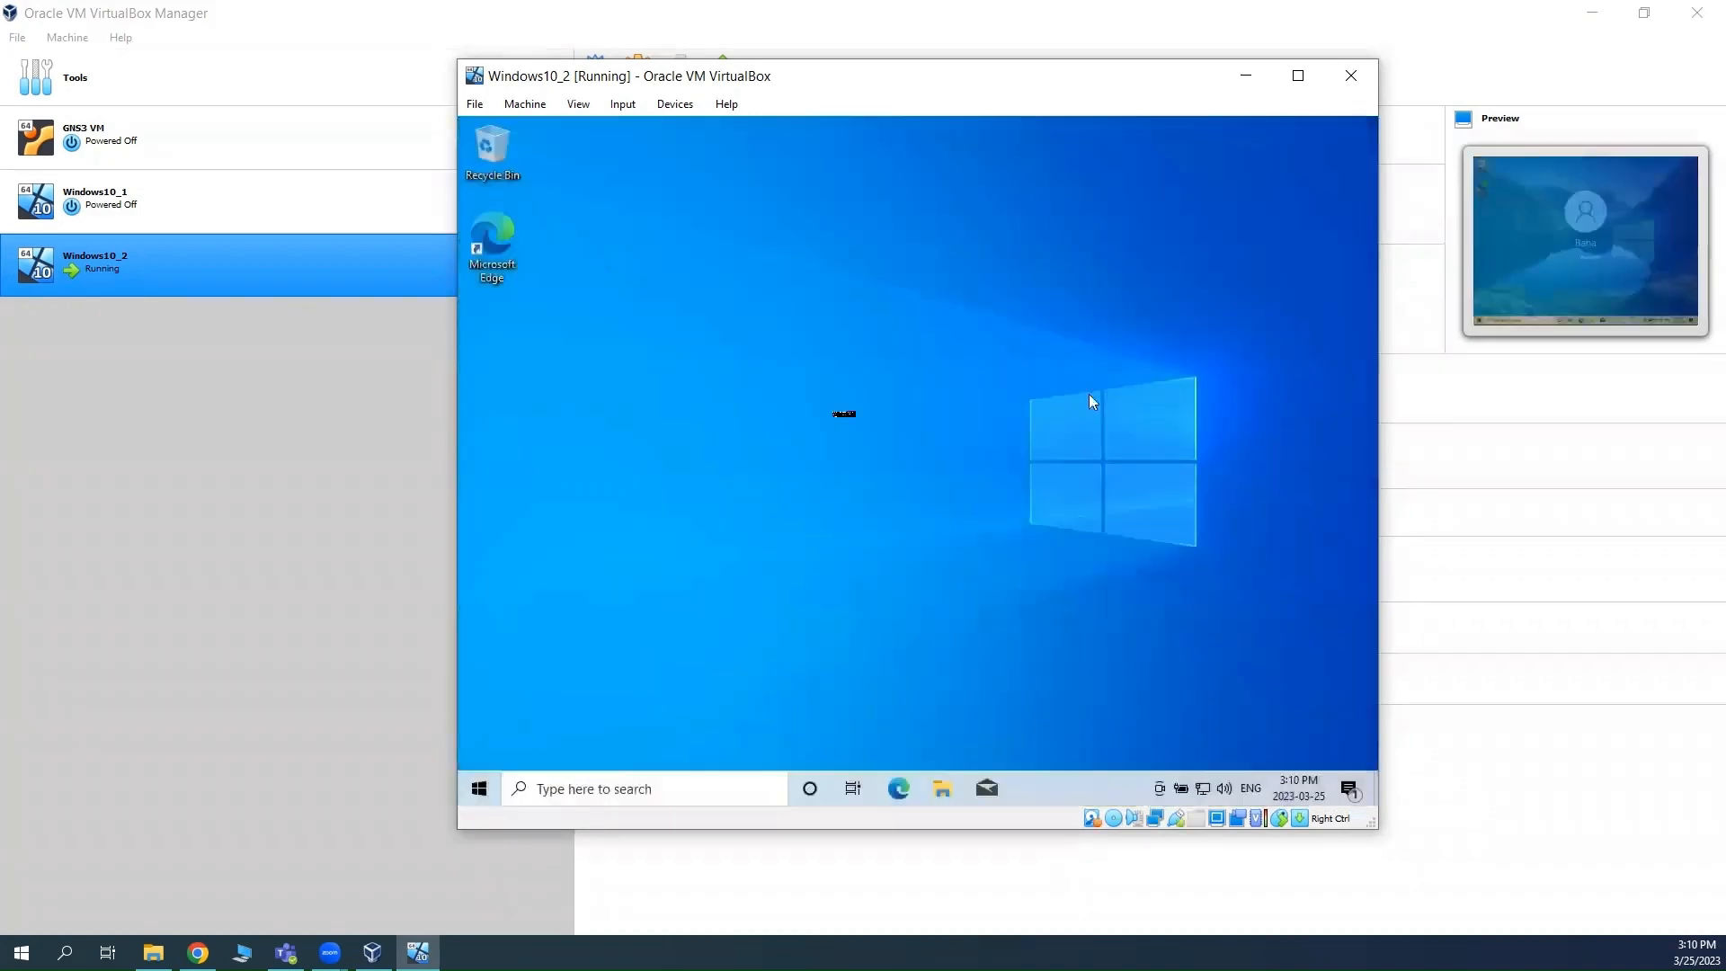